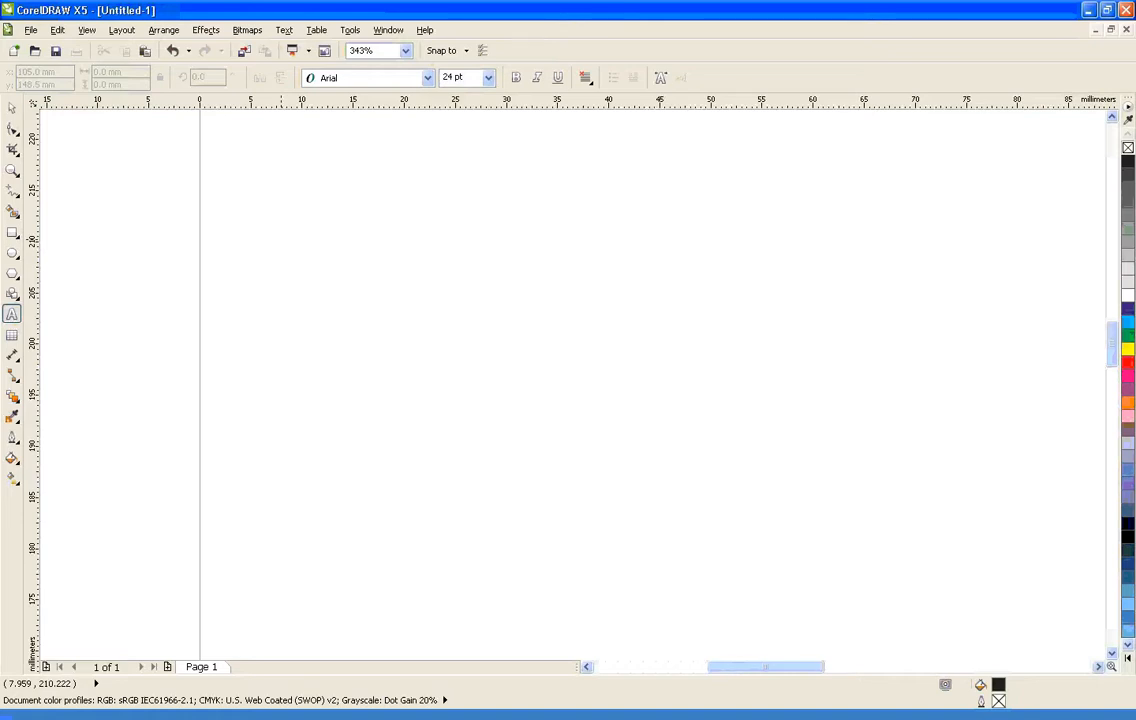
Create a two-line artistic text reading "Text Tool" and "Corel Draw" on the upper part of the page
left_click(280, 239)
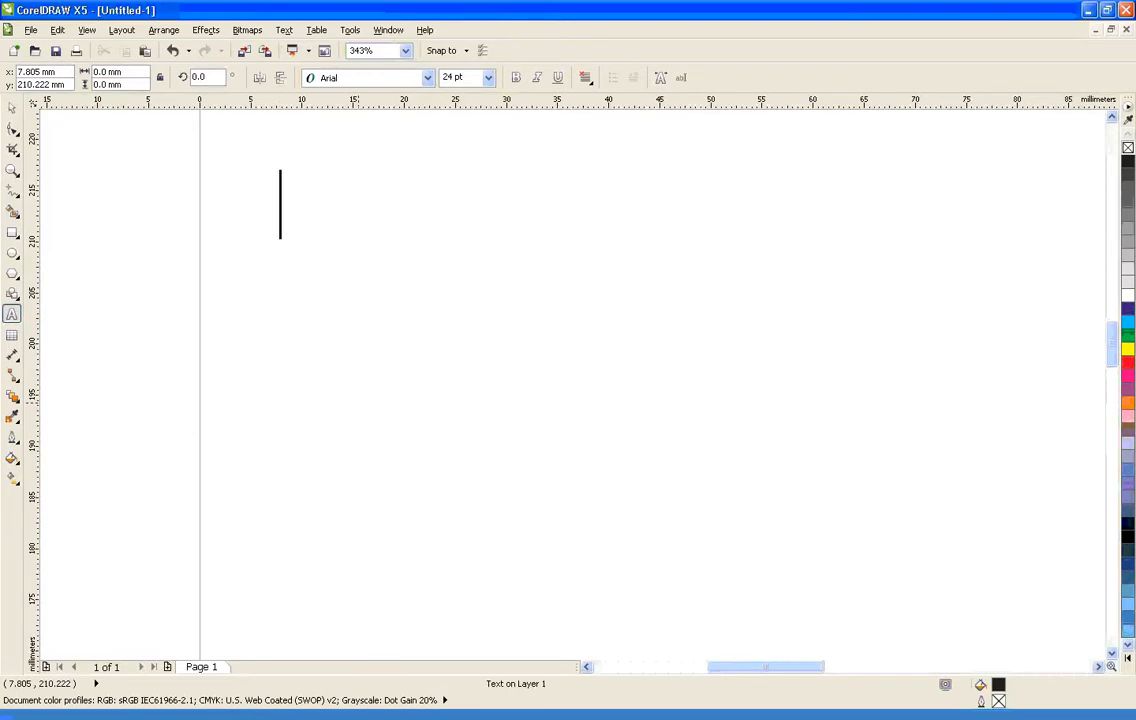
type("Text ")
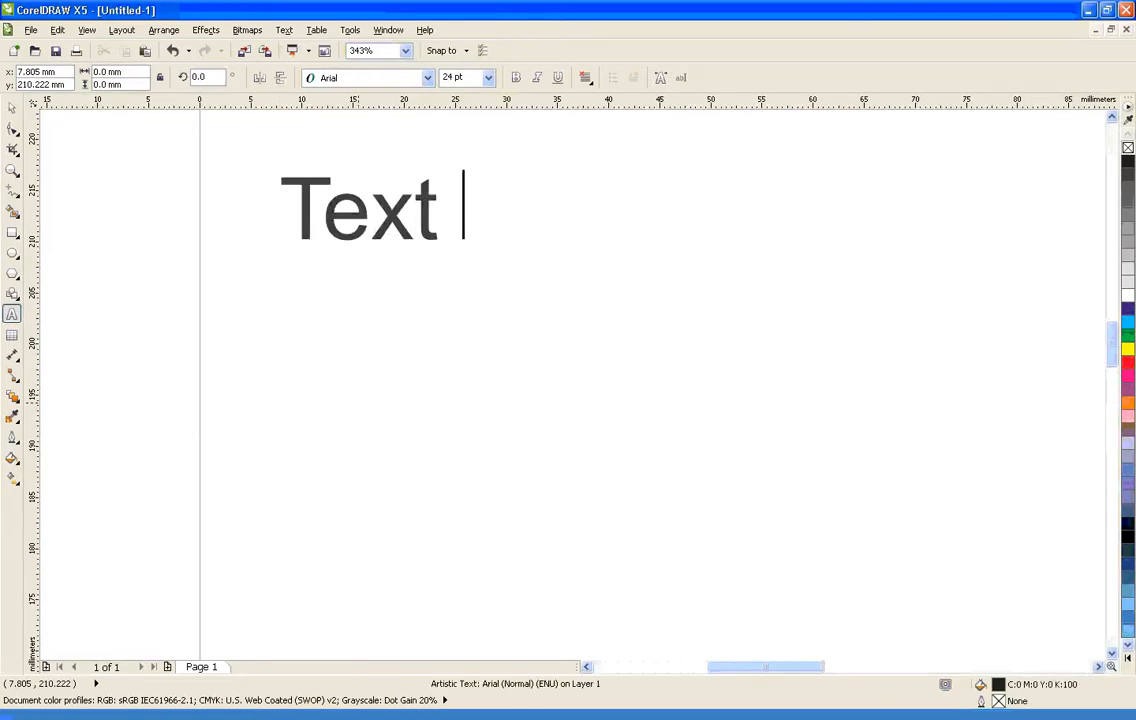
type("Tool")
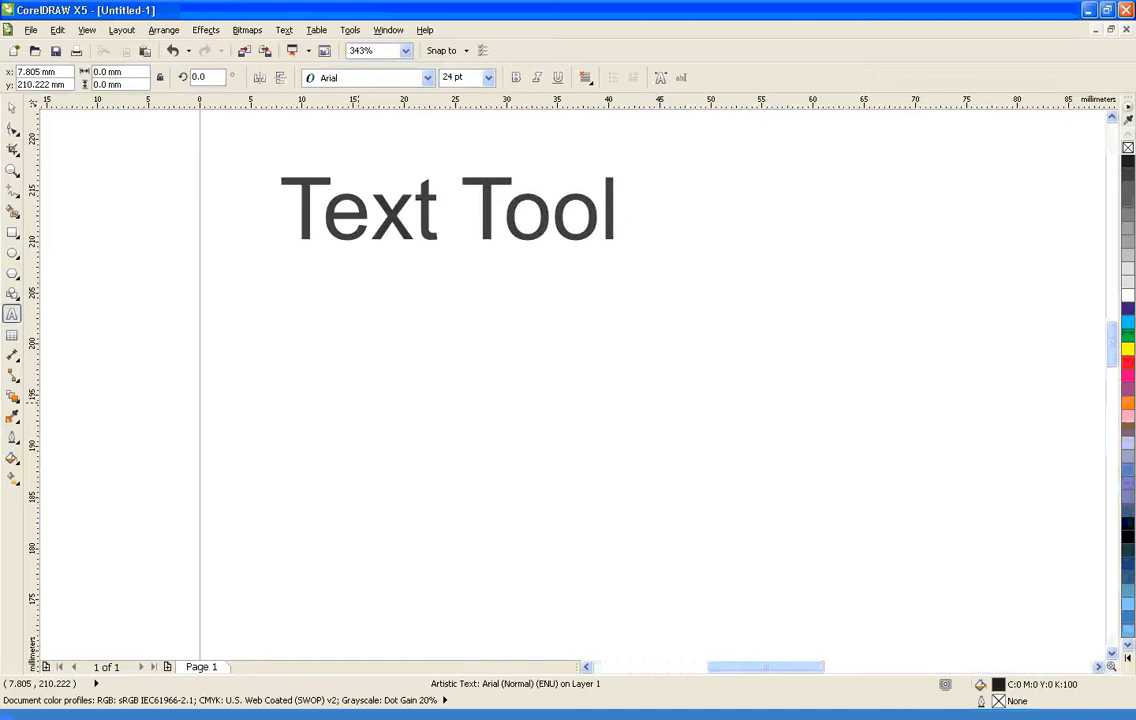
key("Return")
type("Co")
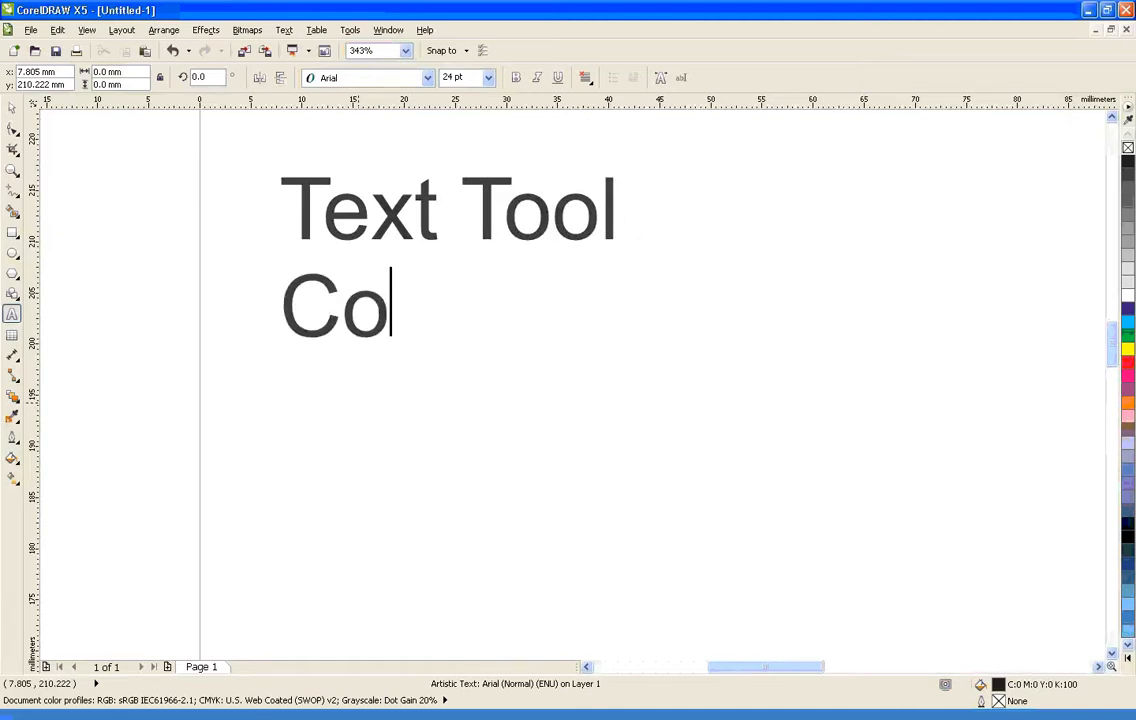
type("rel D")
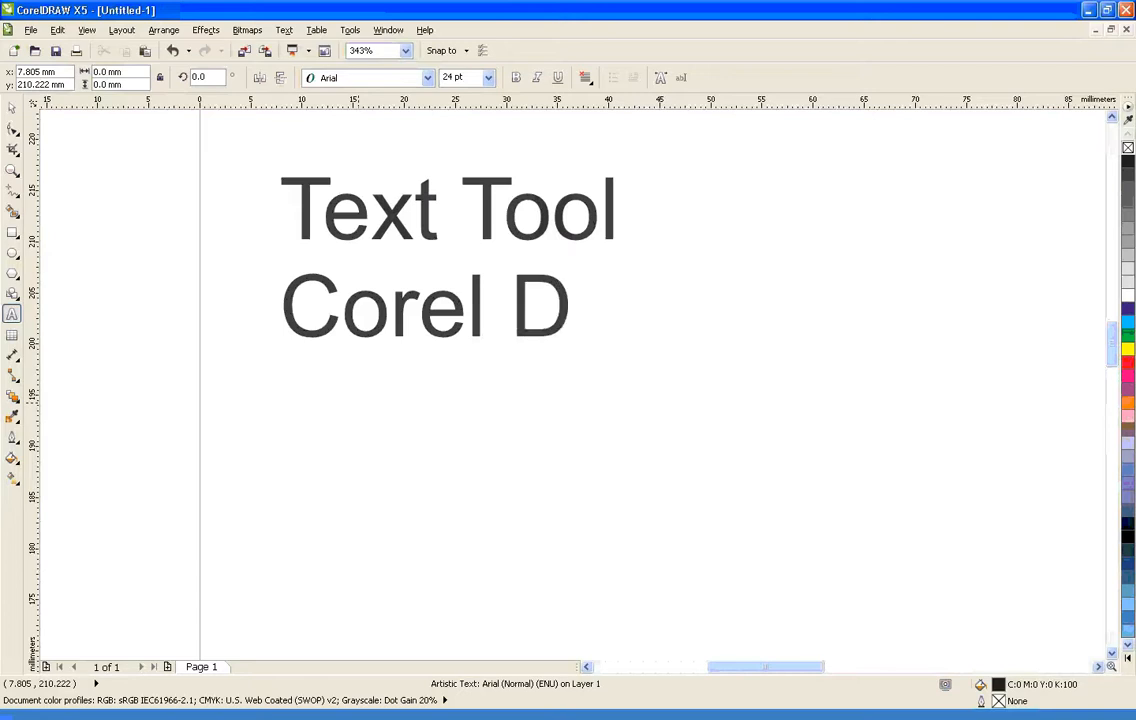
type("raw")
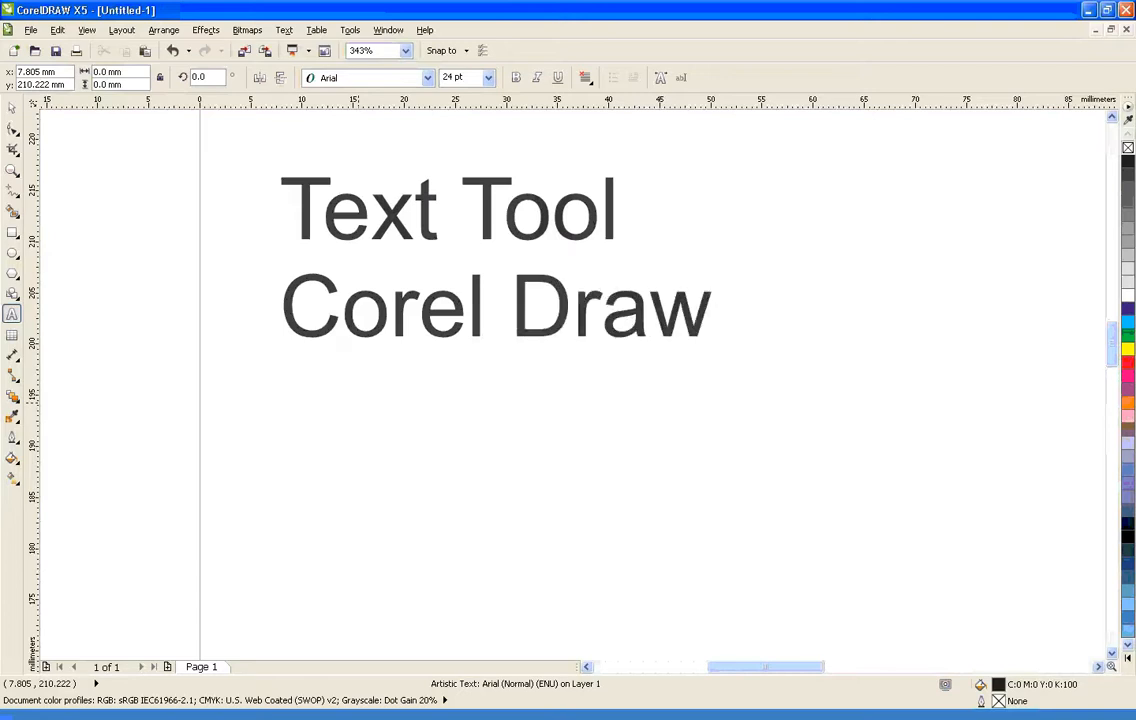
key("ctrl+space")
Move the text object straight down so its centre sits at about x 29.1 mm, y 203.2 mm
left_click(571, 333)
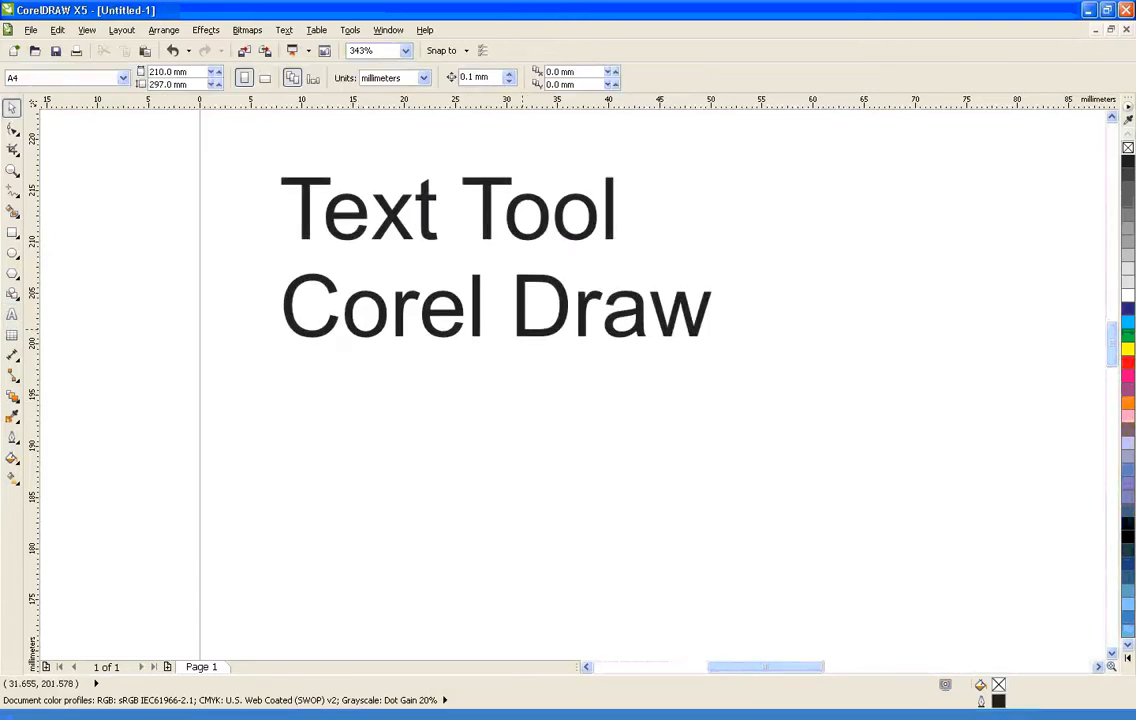
left_click(521, 331)
left_click_drag(521, 331, 523, 369)
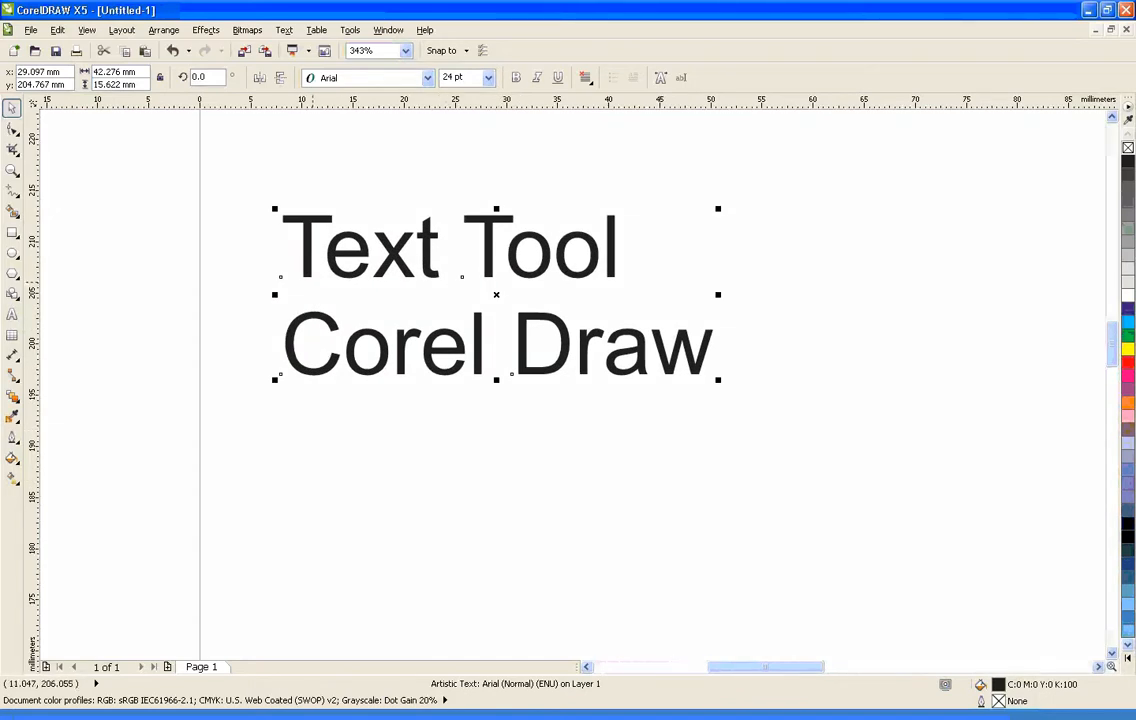
left_click_drag(307, 274, 307, 290)
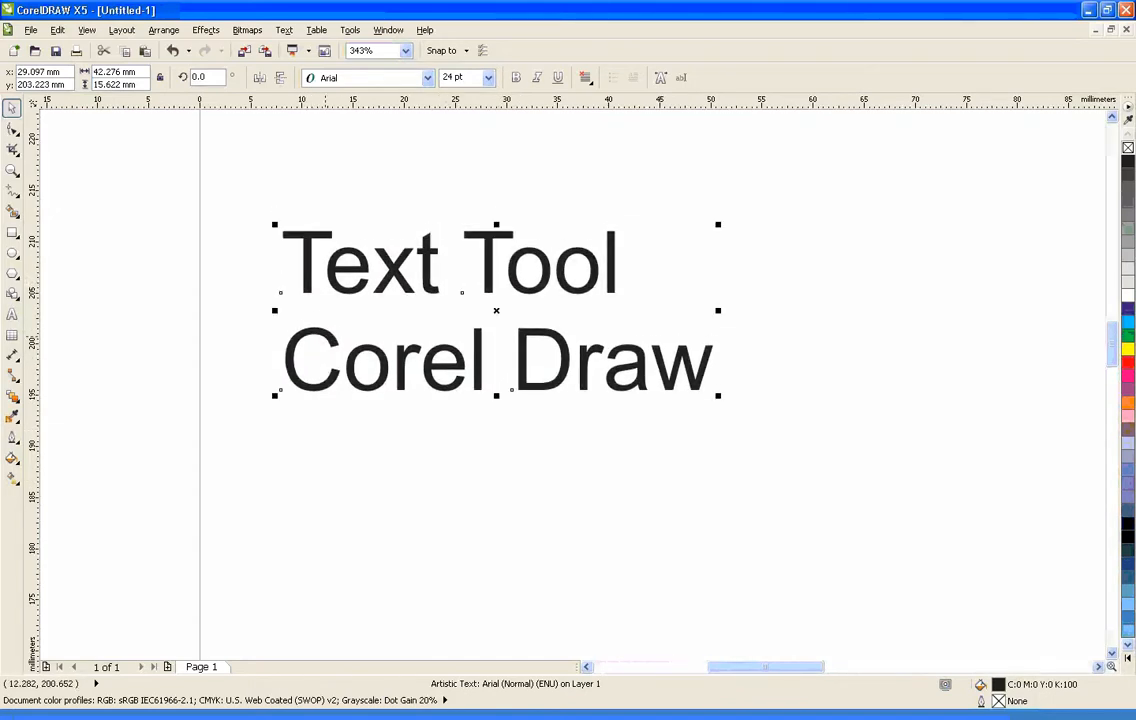
double_click(325, 337)
left_click_drag(462, 262, 644, 262)
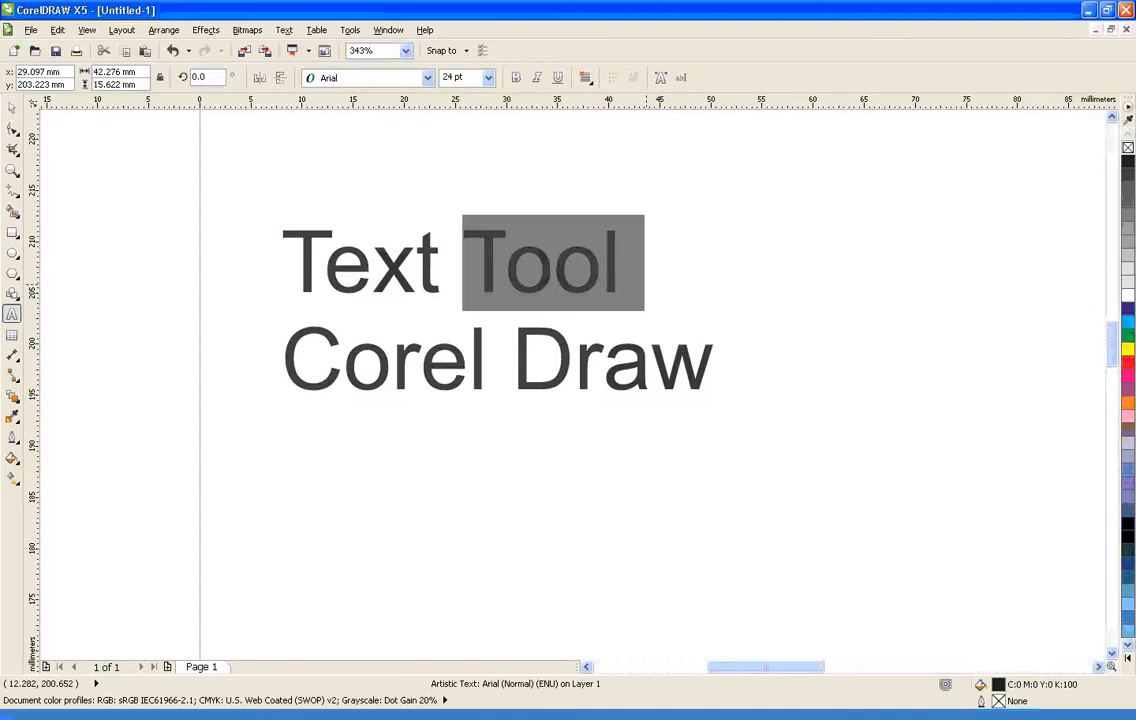
left_click_drag(462, 262, 282, 262)
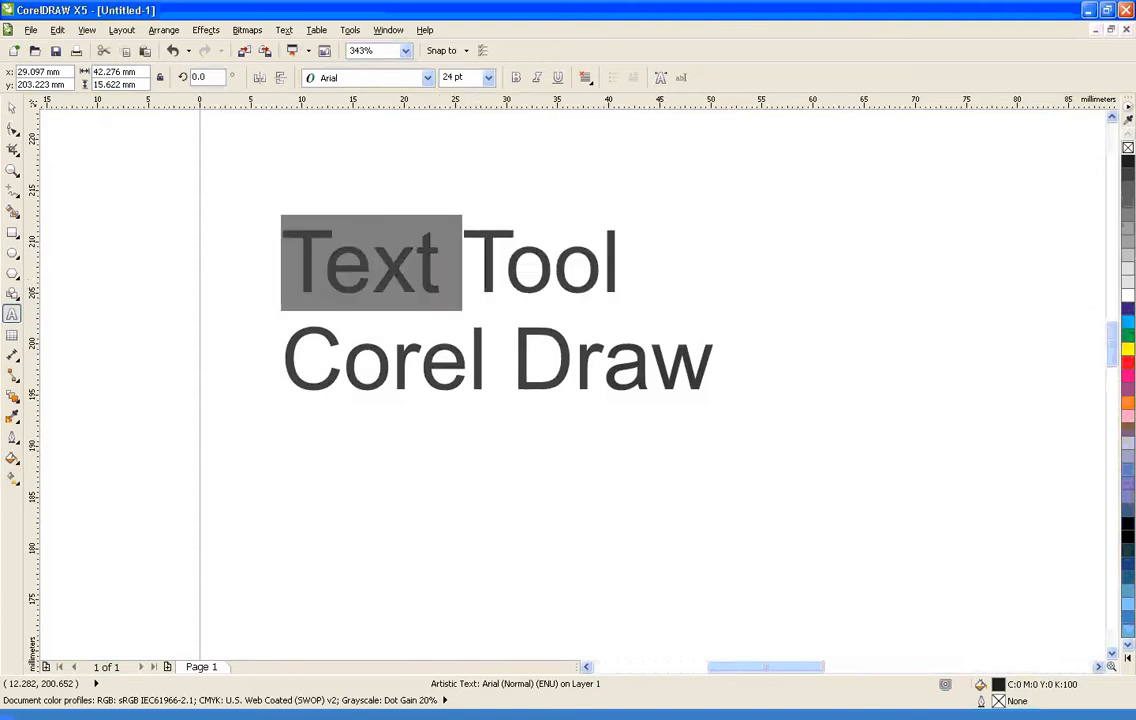
left_click(417, 262)
key("ctrl+space")
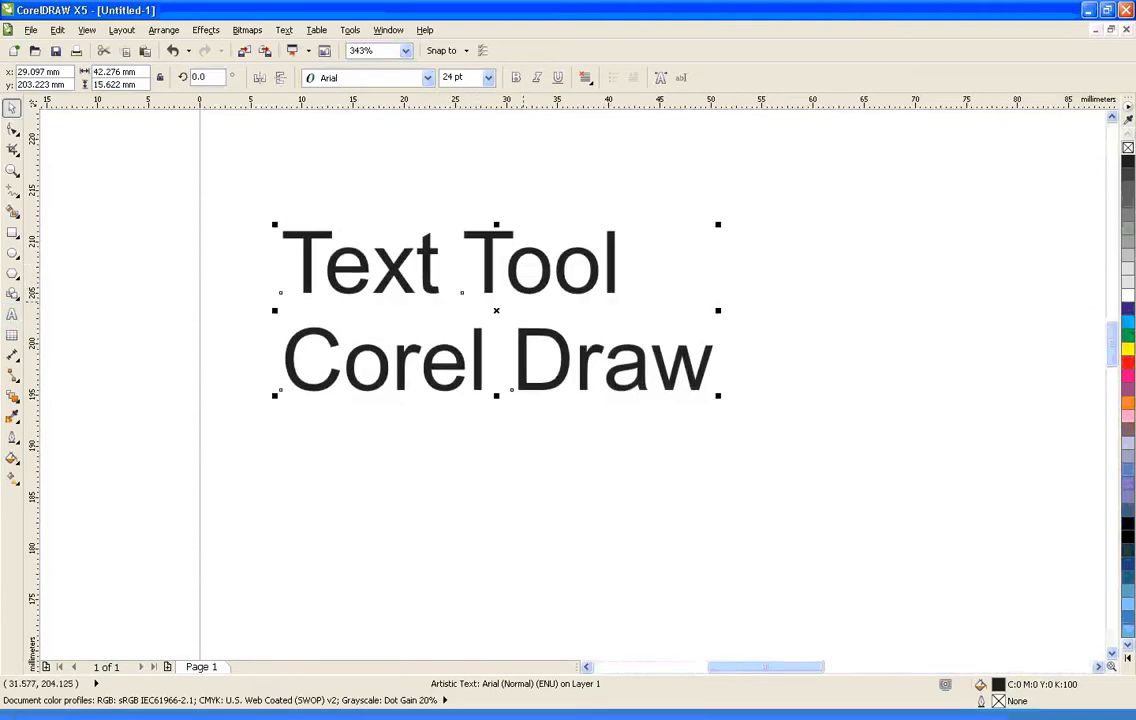
Move the text object about 17.6 mm to the left and set the word "Text" in the Arno Pro Smbd font
left_click_drag(498, 311, 319, 318)
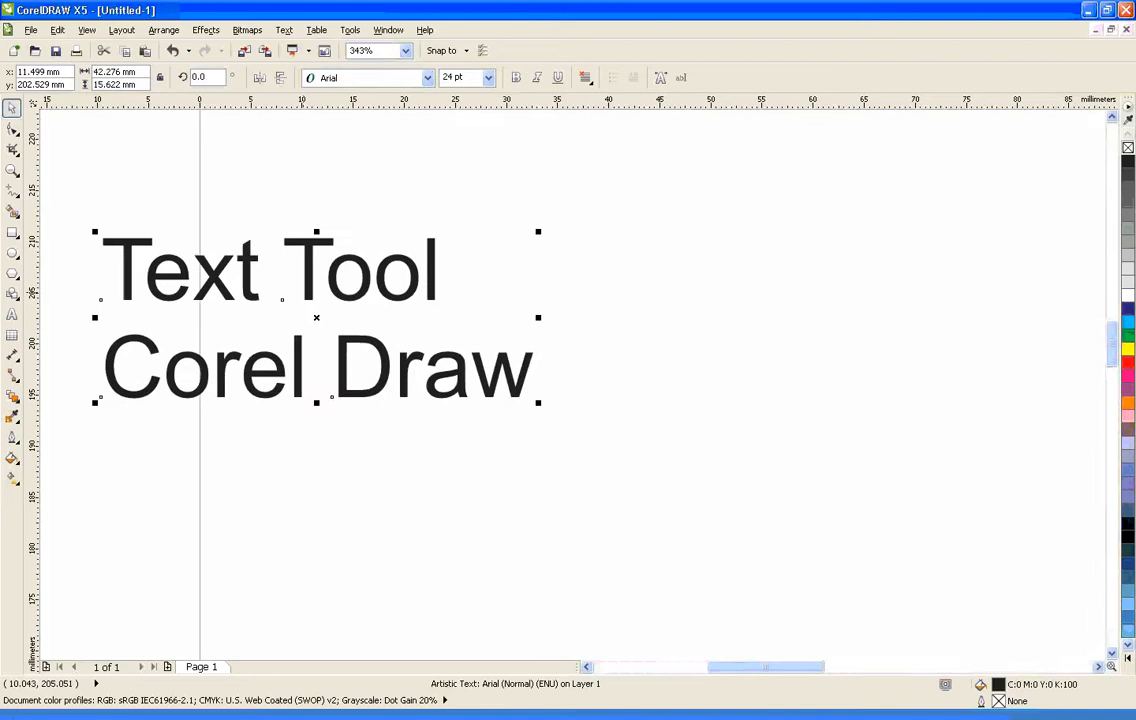
left_click(313, 290)
double_click(313, 290)
left_click_drag(284, 264, 137, 258)
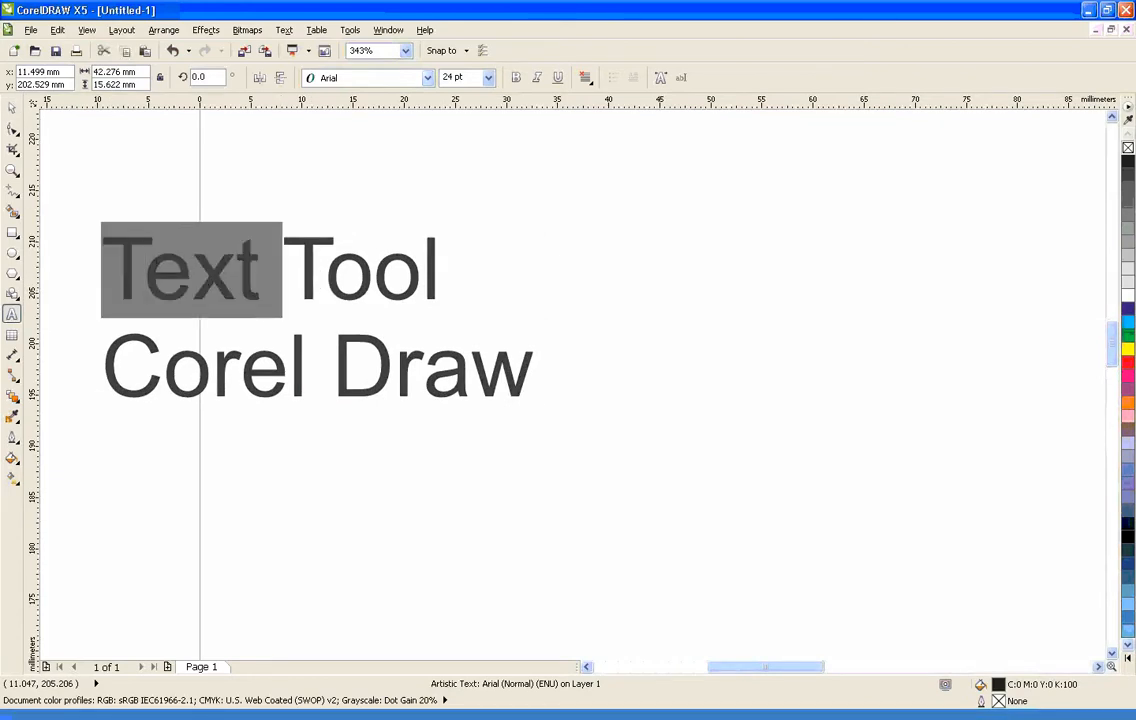
left_click(428, 78)
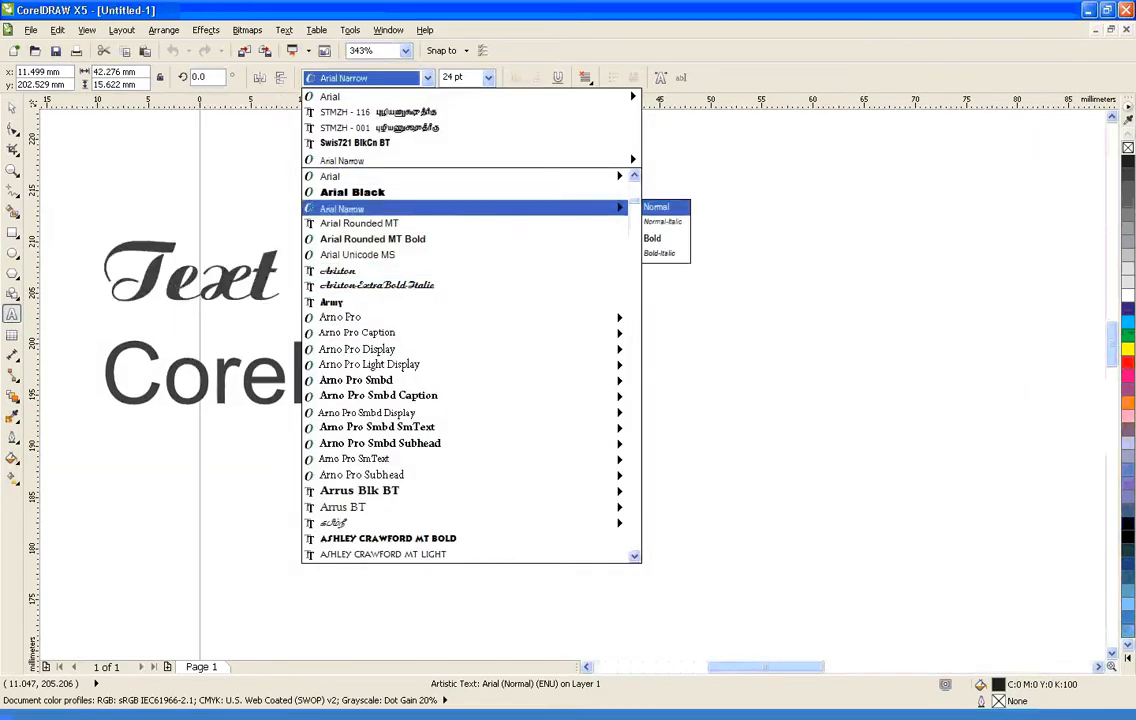
left_click(378, 381)
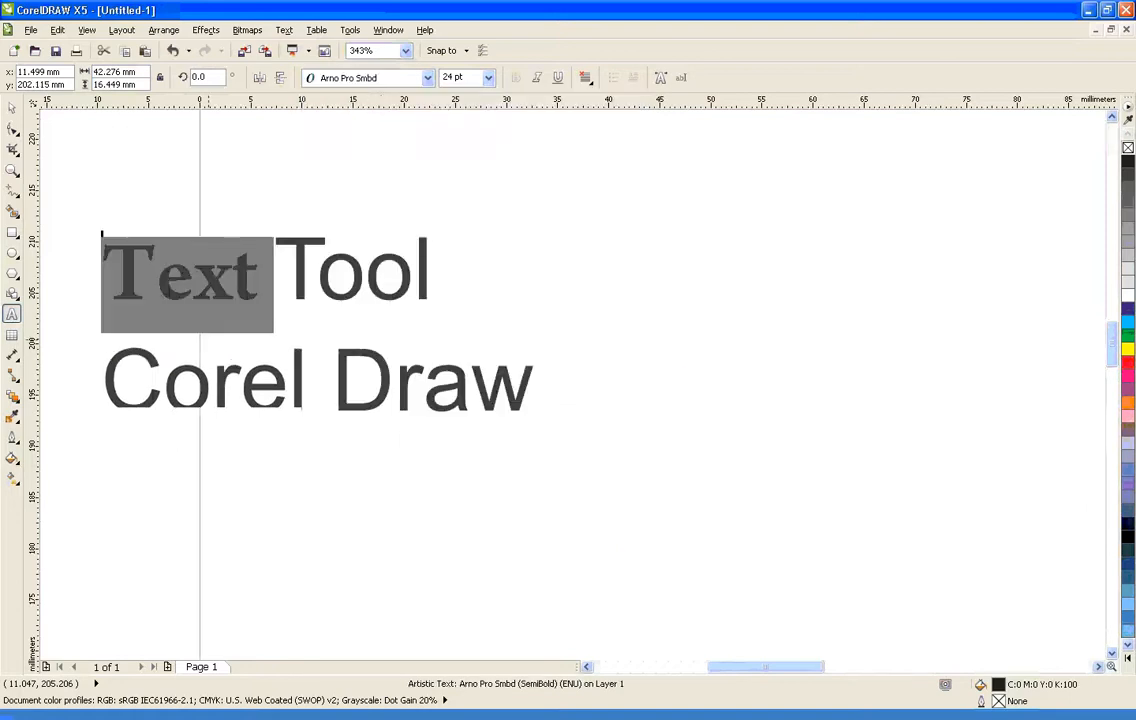
Set the word "Tool" in the Arrus Blk BT font
left_click_drag(276, 270, 432, 270)
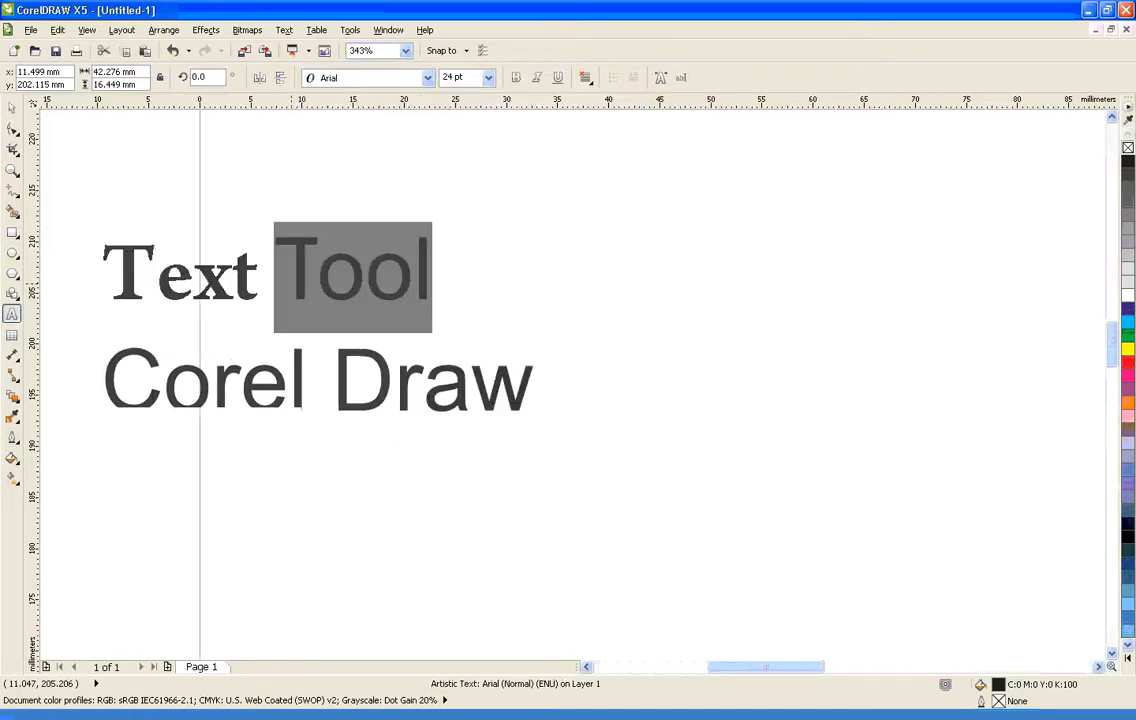
double_click(291, 284)
left_click(428, 78)
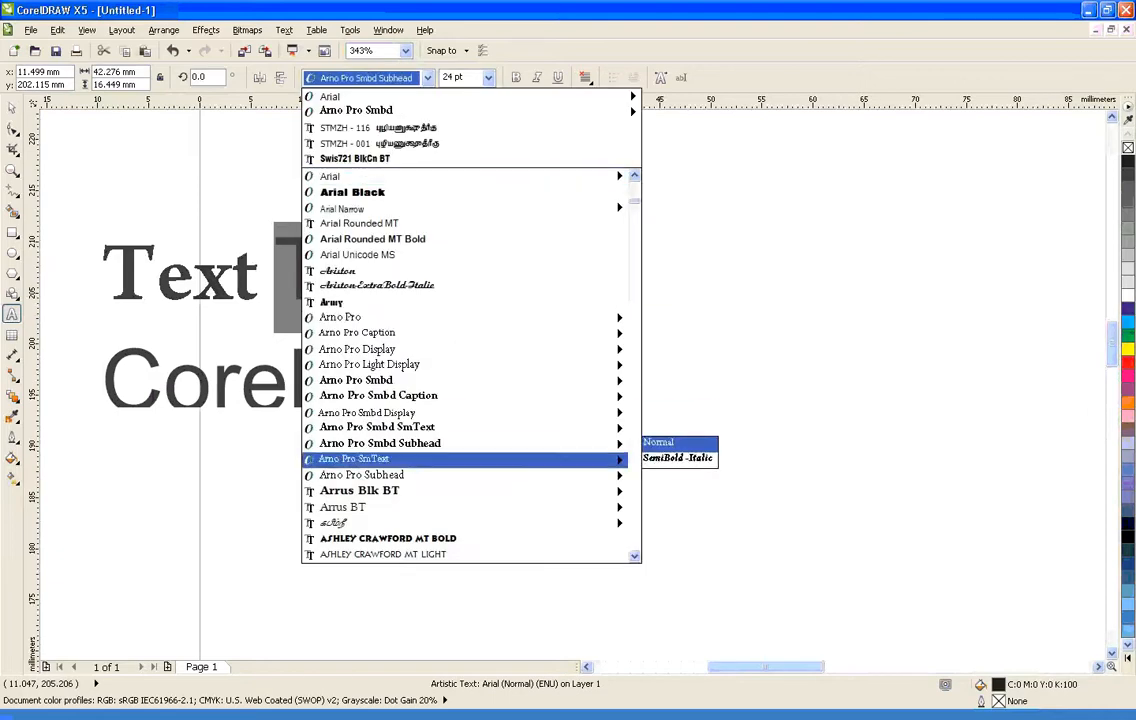
left_click(380, 491)
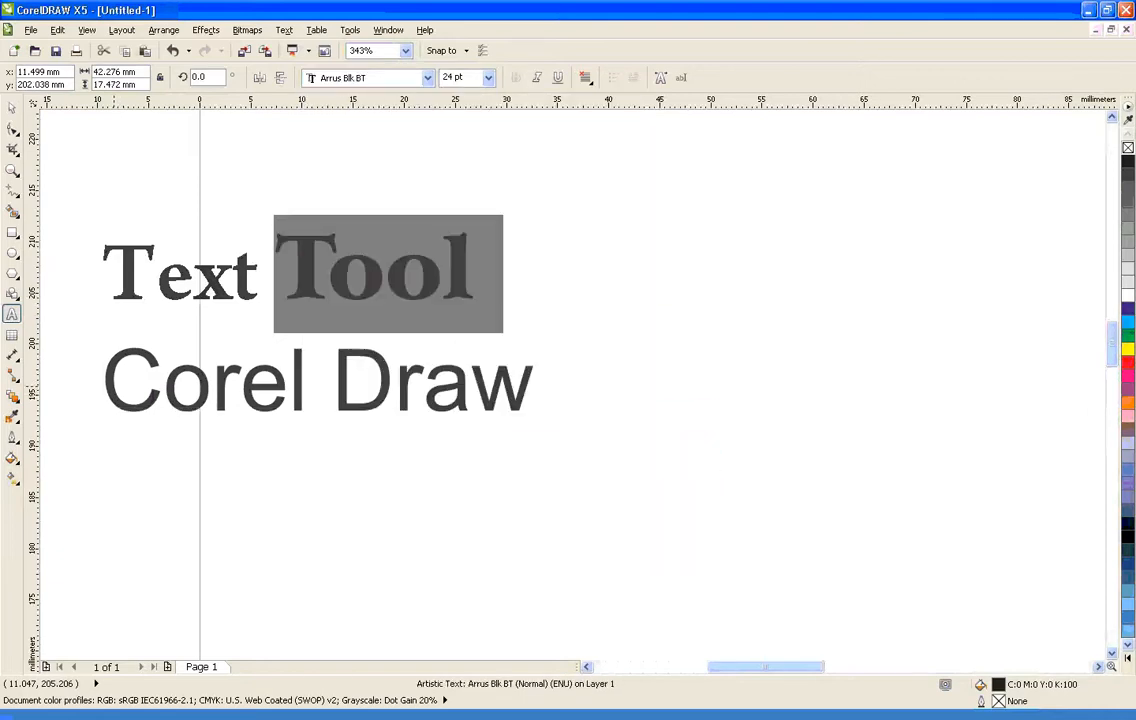
Set only the initial C of "Corel" in the Balloon XBd BT font
left_click_drag(114, 387, 155, 387)
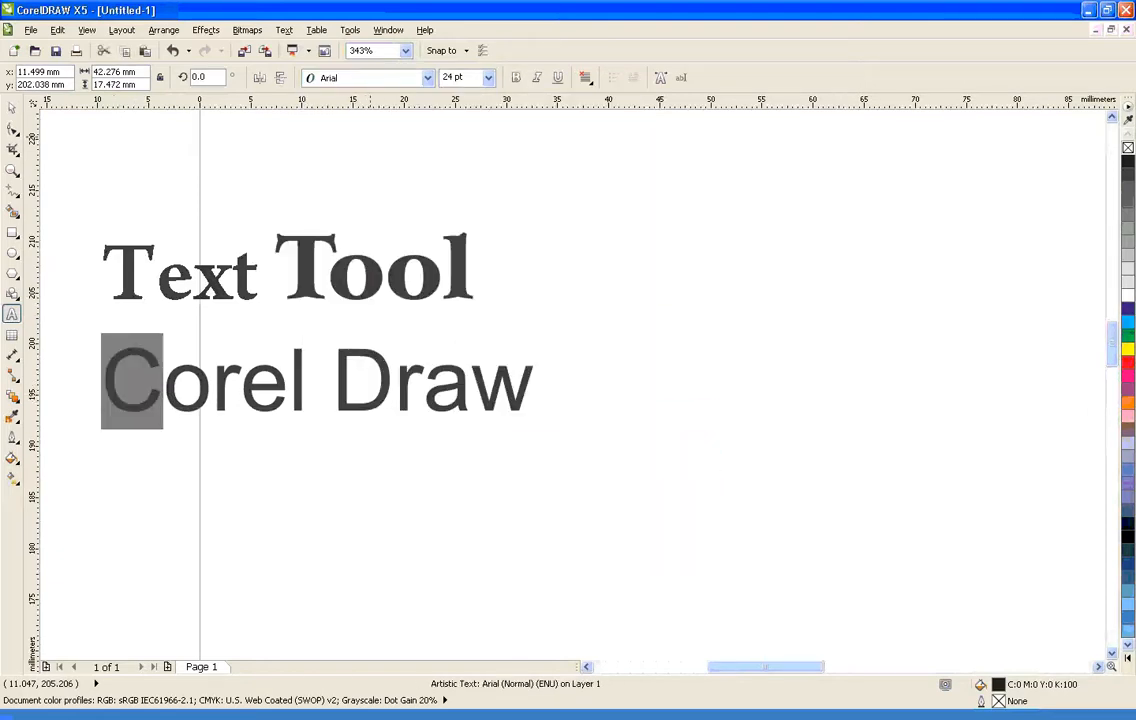
left_click(428, 78)
scroll(400, 440, "down", 6)
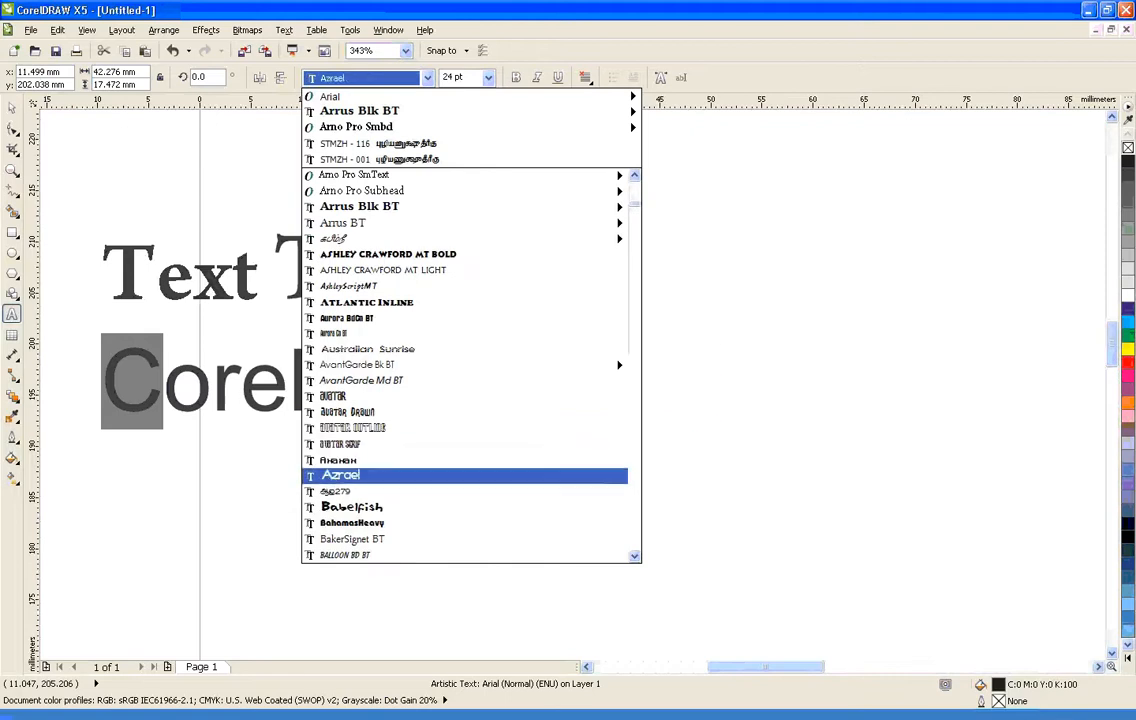
scroll(378, 507, "down", 3)
left_click(378, 444)
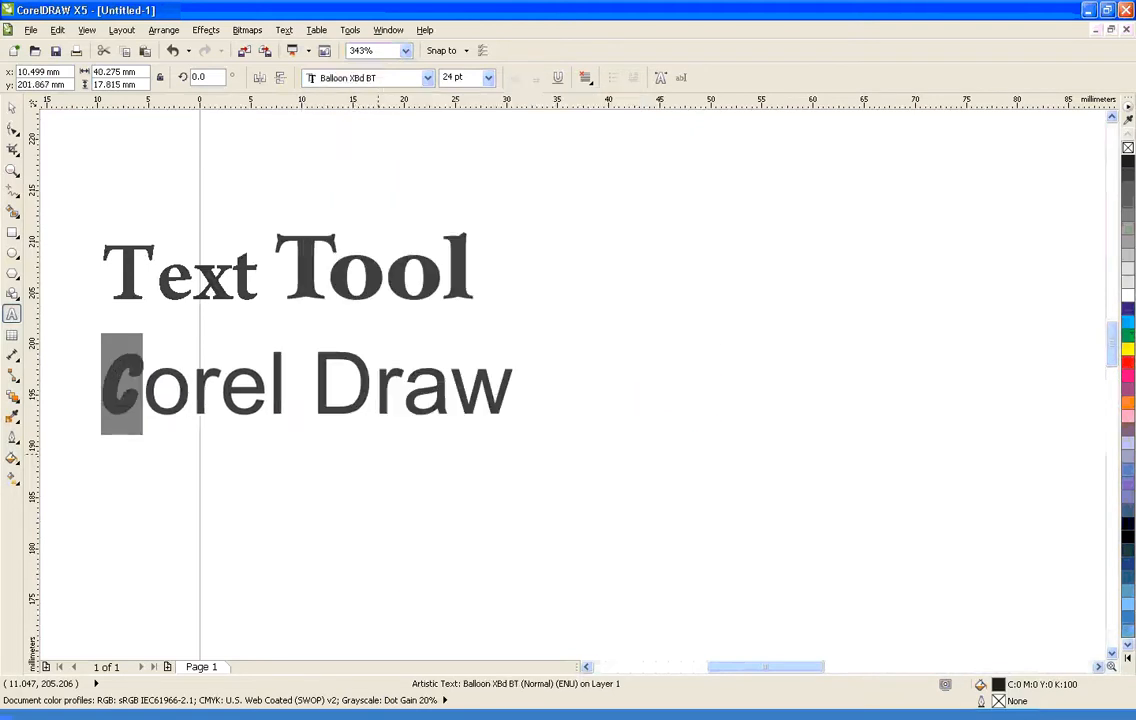
Try font sizes of 36, 14 and 18 pt on the initial T of "Text", and return it to 24 pt
left_click(190, 397)
left_click_drag(315, 398, 375, 402)
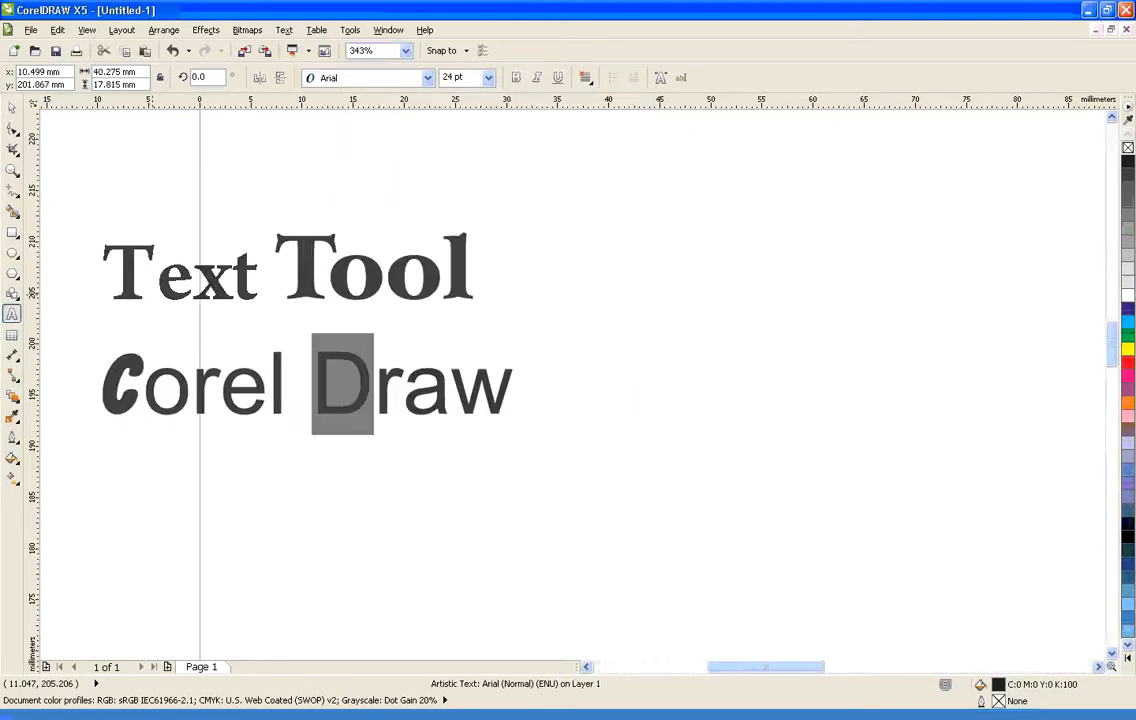
left_click_drag(157, 287, 117, 288)
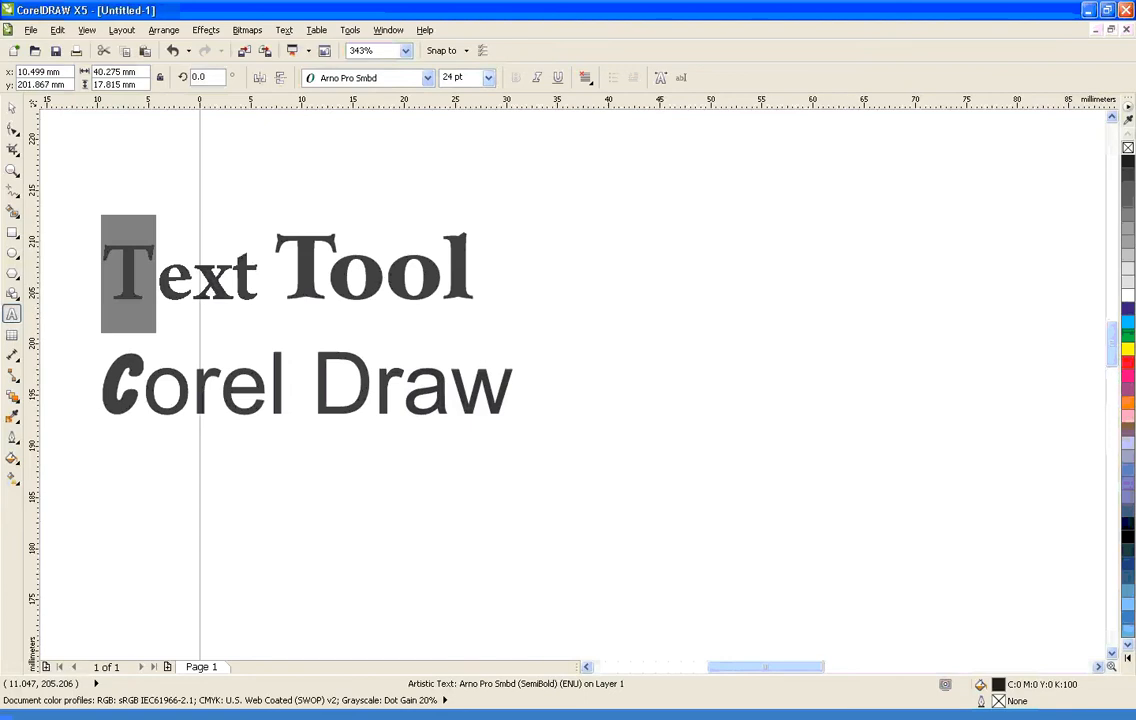
left_click(488, 77)
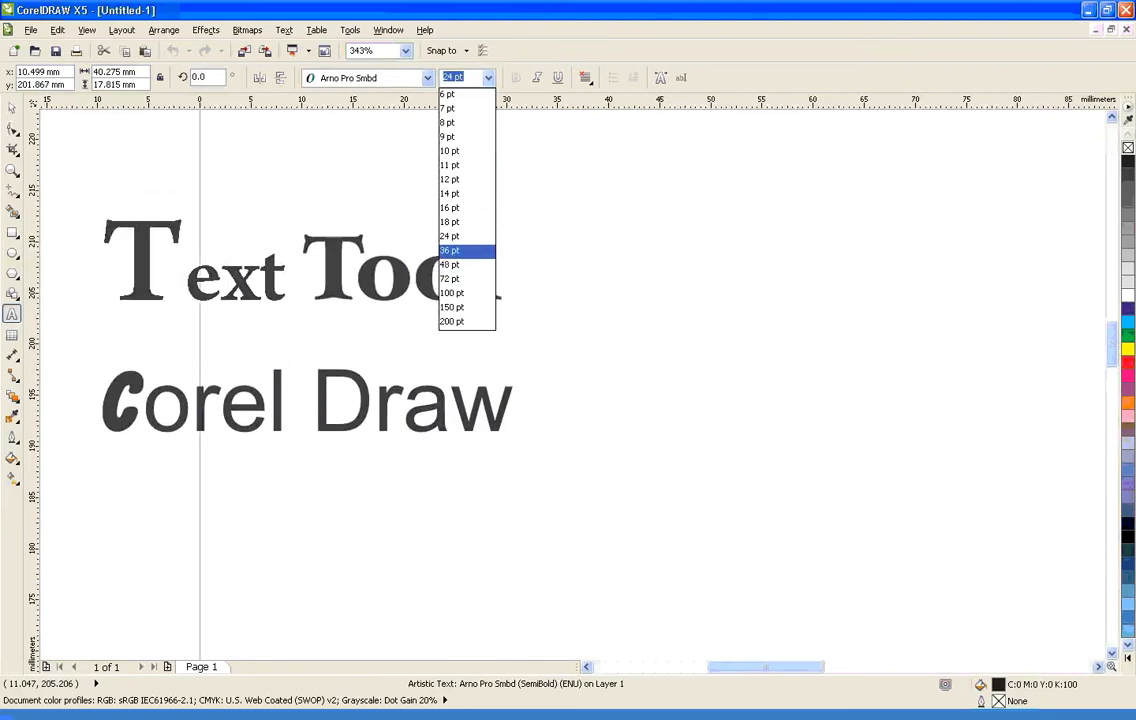
left_click(449, 250)
left_click(488, 77)
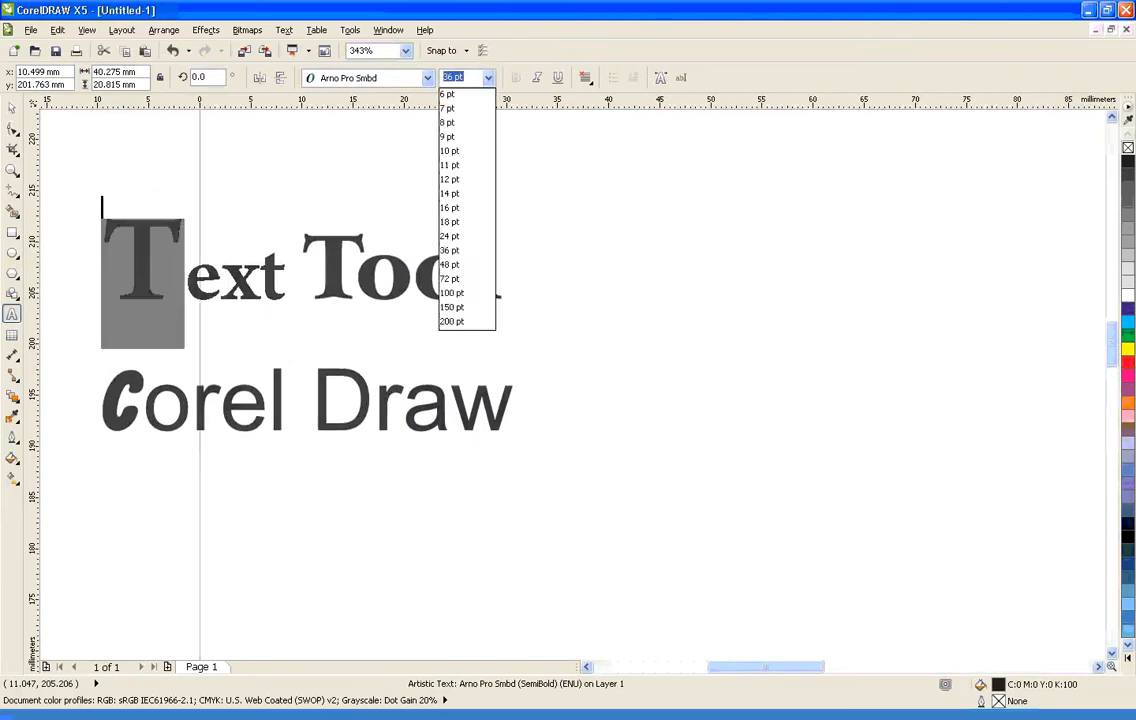
left_click(449, 193)
left_click(488, 77)
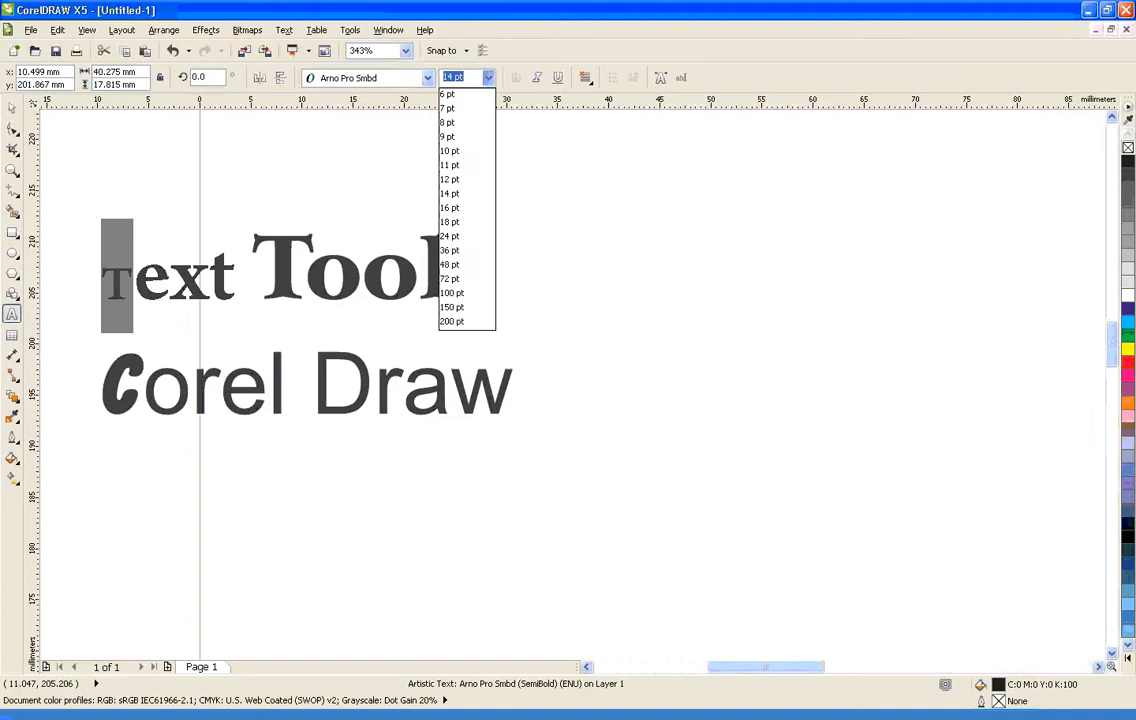
left_click(449, 221)
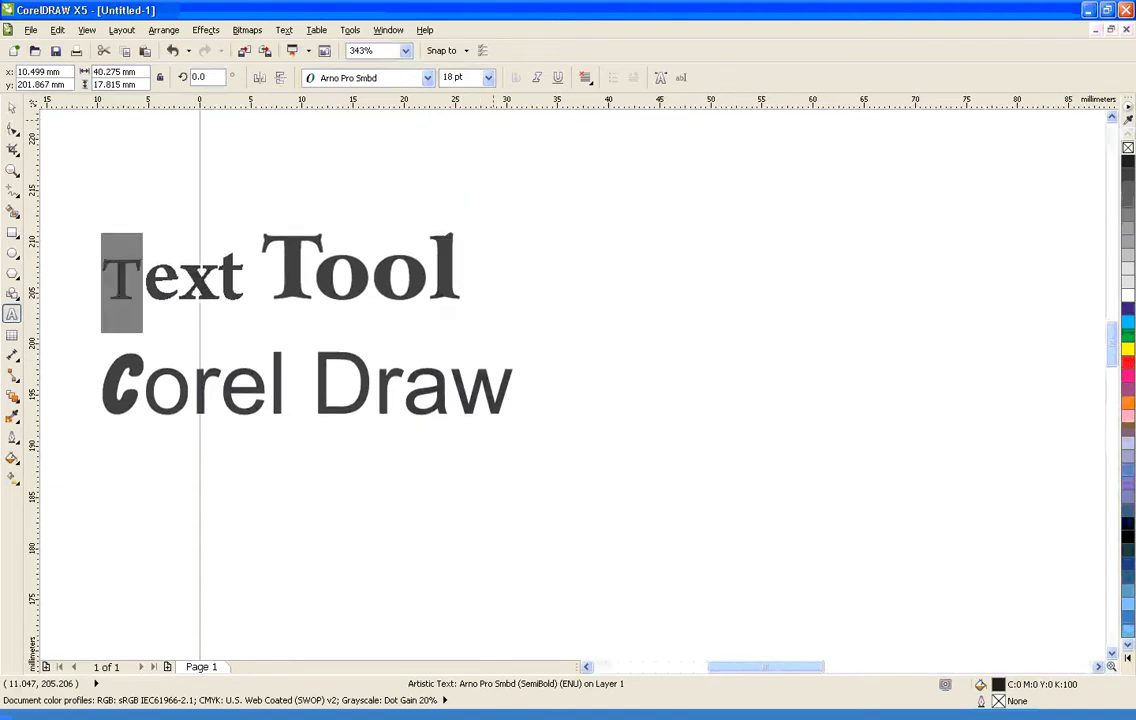
left_click(488, 77)
left_click(449, 235)
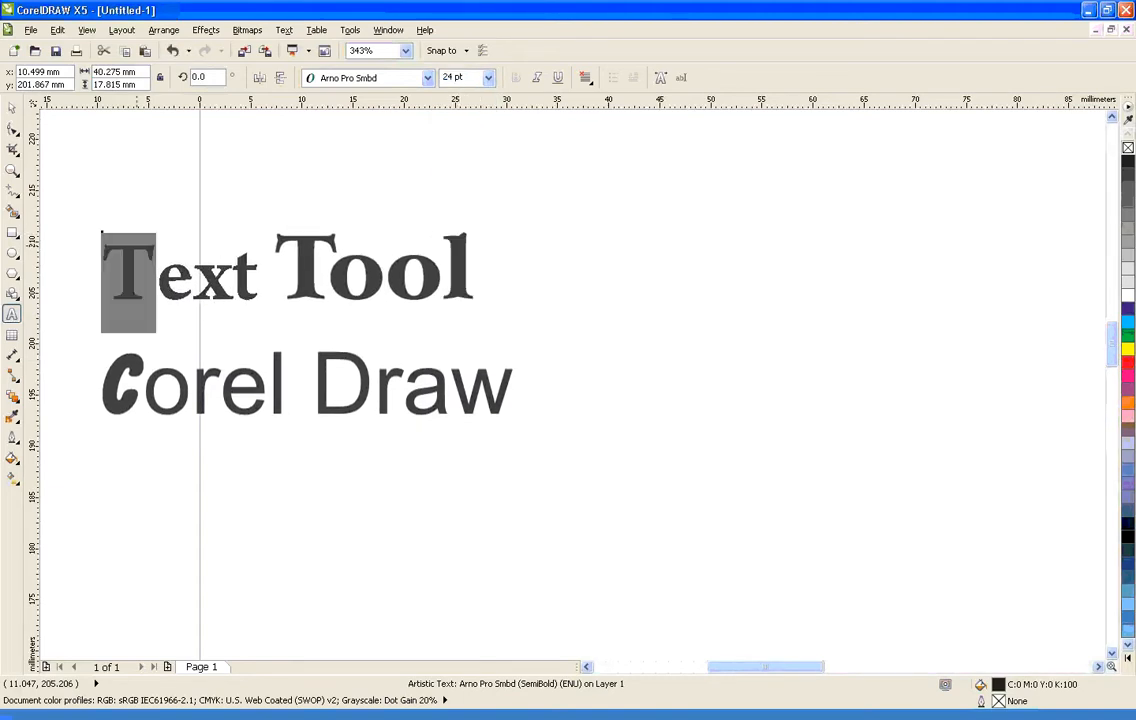
key("ctrl+space")
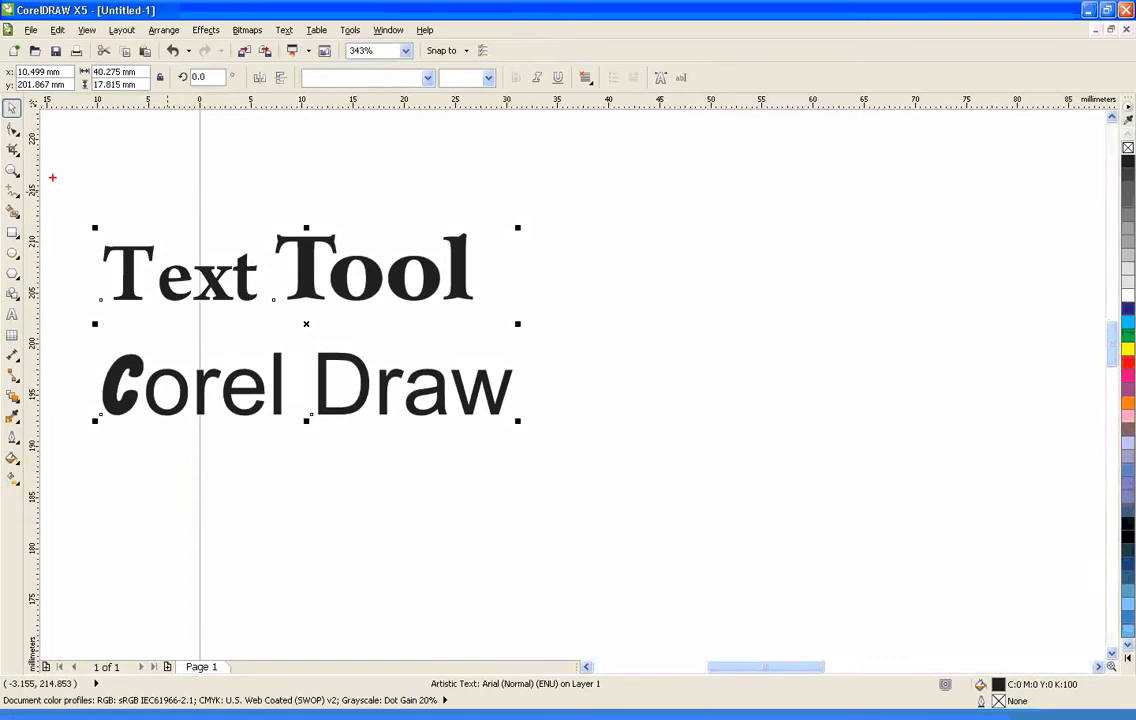
mouse_move(40, 104)
left_mouse_down()
mouse_move(4, 98)
mouse_move(18, 60)
mouse_move(582, 60)
mouse_move(725, 86)
mouse_move(697, 106)
mouse_move(440, 116)
mouse_move(34, 99)
left_mouse_up()
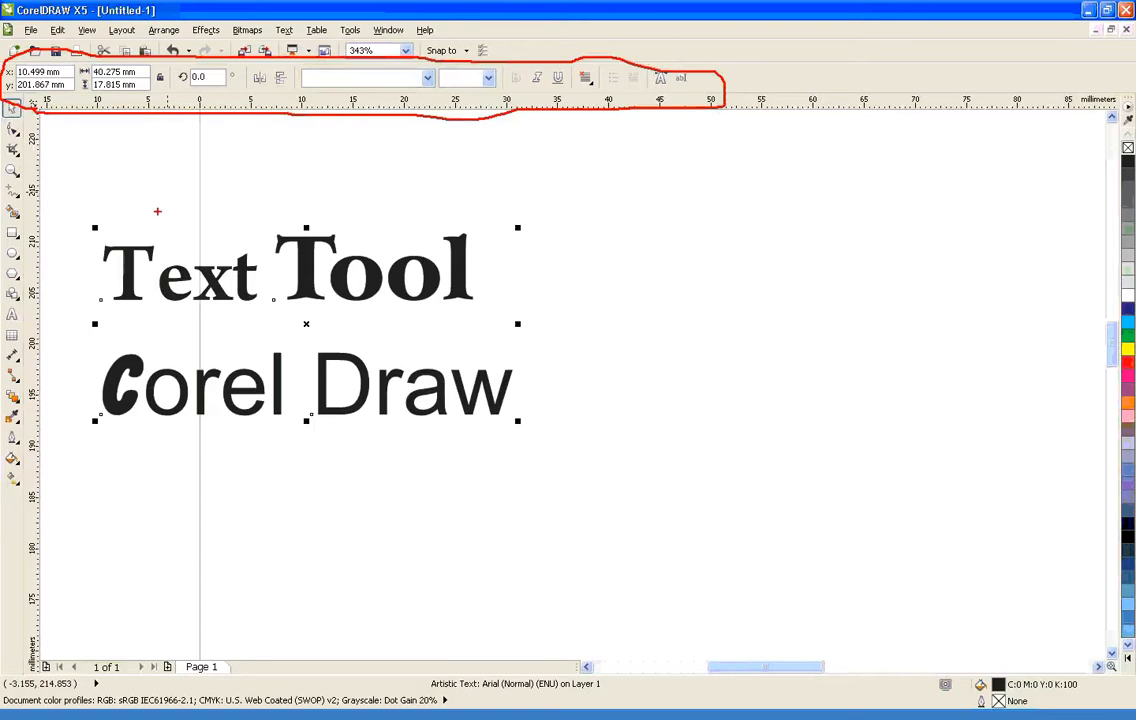
key("Escape")
Select the initial T of "Tool" for editing and look at the available fonts and font sizes
left_click(12, 314)
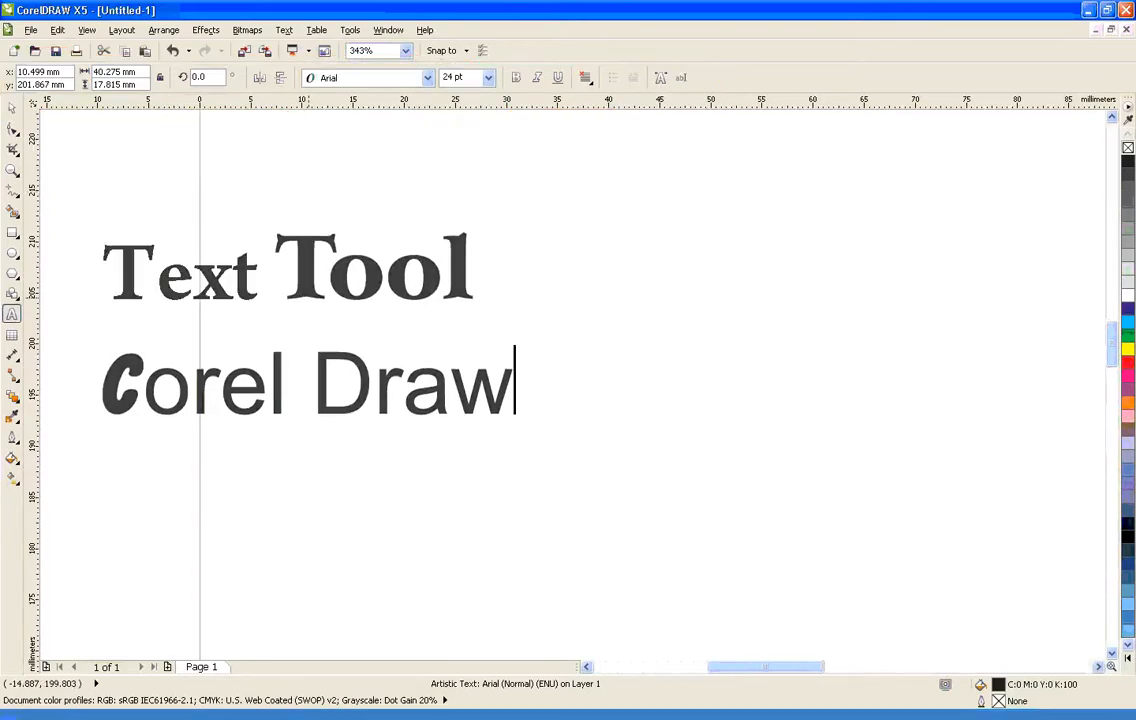
left_click_drag(275, 273, 372, 320)
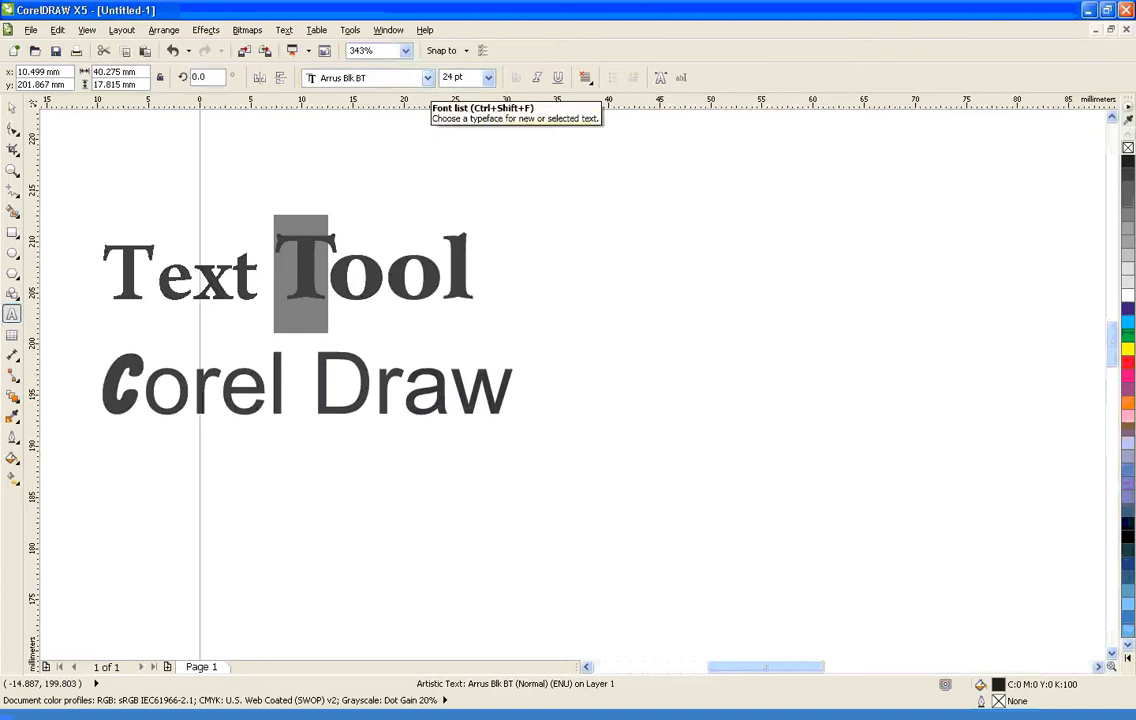
left_click(428, 78)
left_click(428, 78)
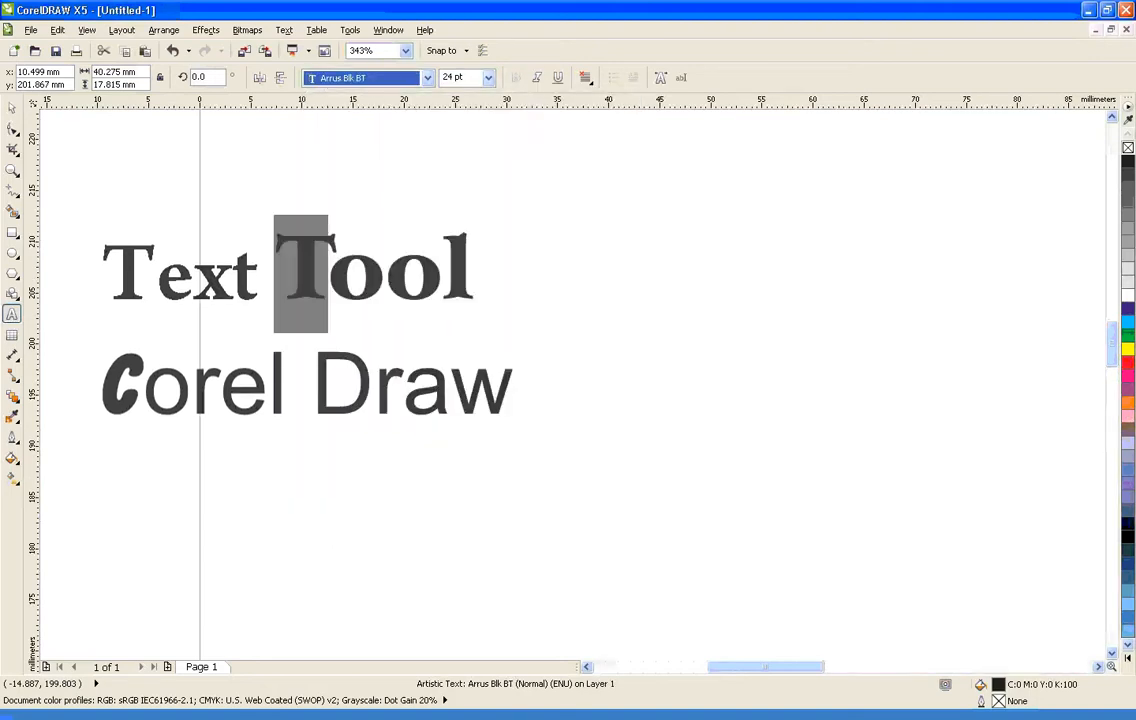
left_click(488, 78)
left_click(468, 238)
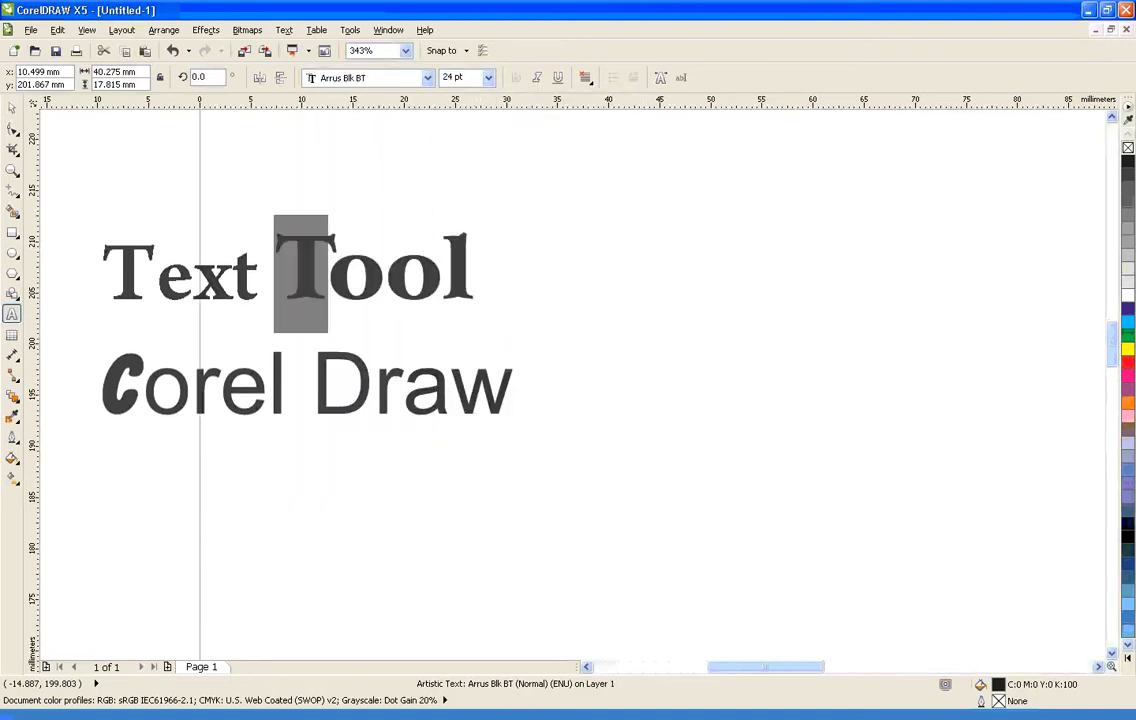
Make the letters "el" of "Corel" bold, italic and underlined
left_click(387, 272)
left_click_drag(221, 386, 311, 386)
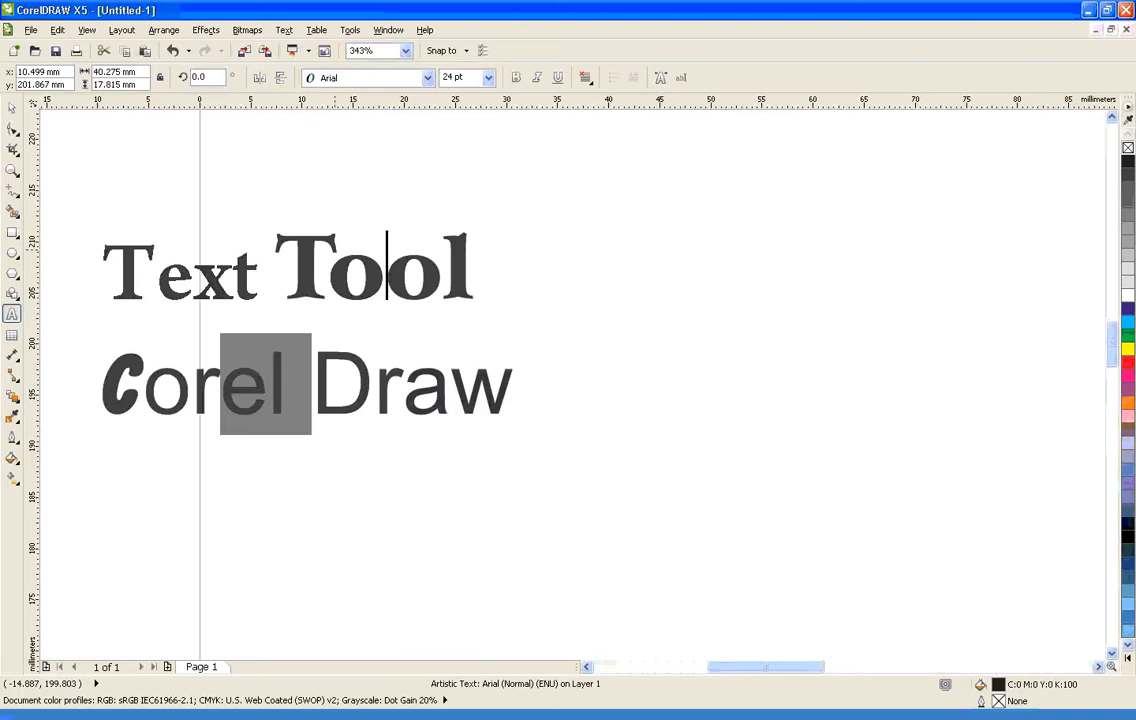
left_click(516, 78)
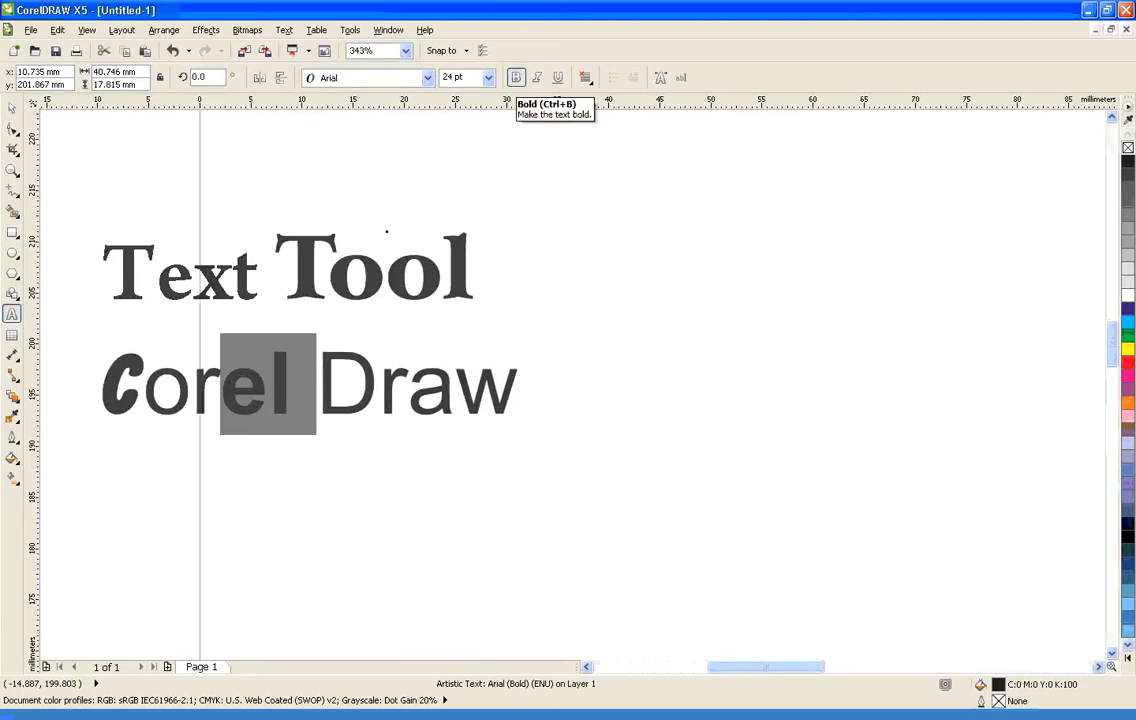
left_click(516, 78)
left_click(516, 78)
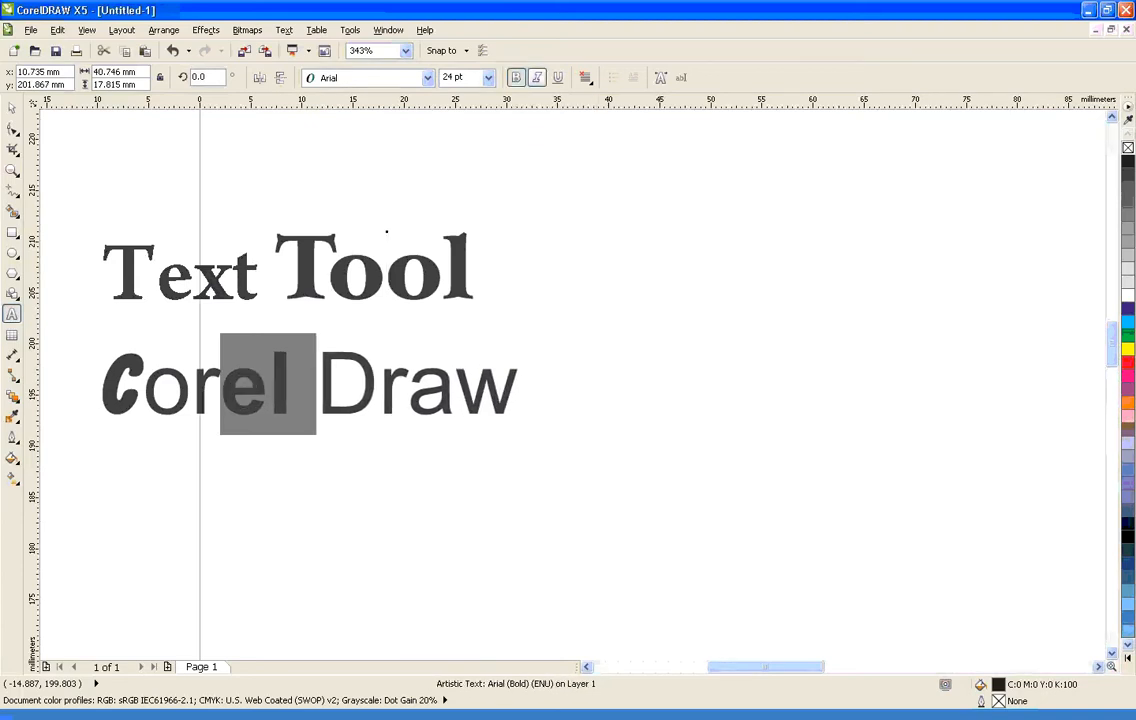
left_click(537, 78)
left_click(558, 78)
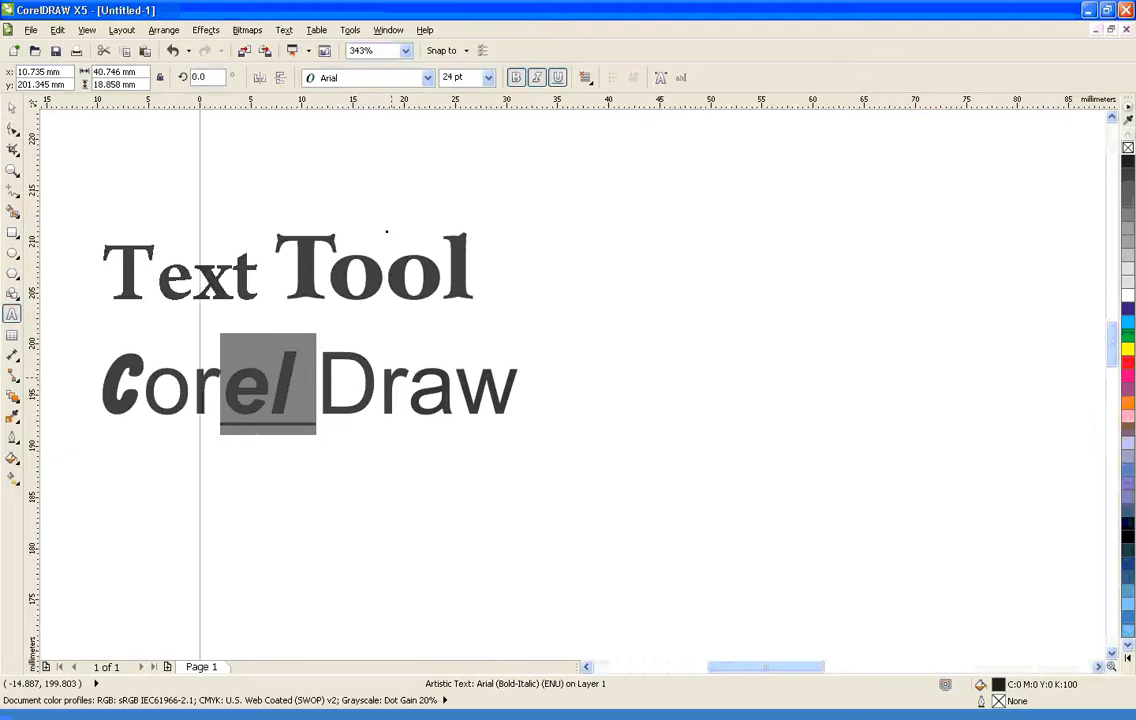
Set the entire two-line text in regular Arial and remove its underline
left_click(198, 272)
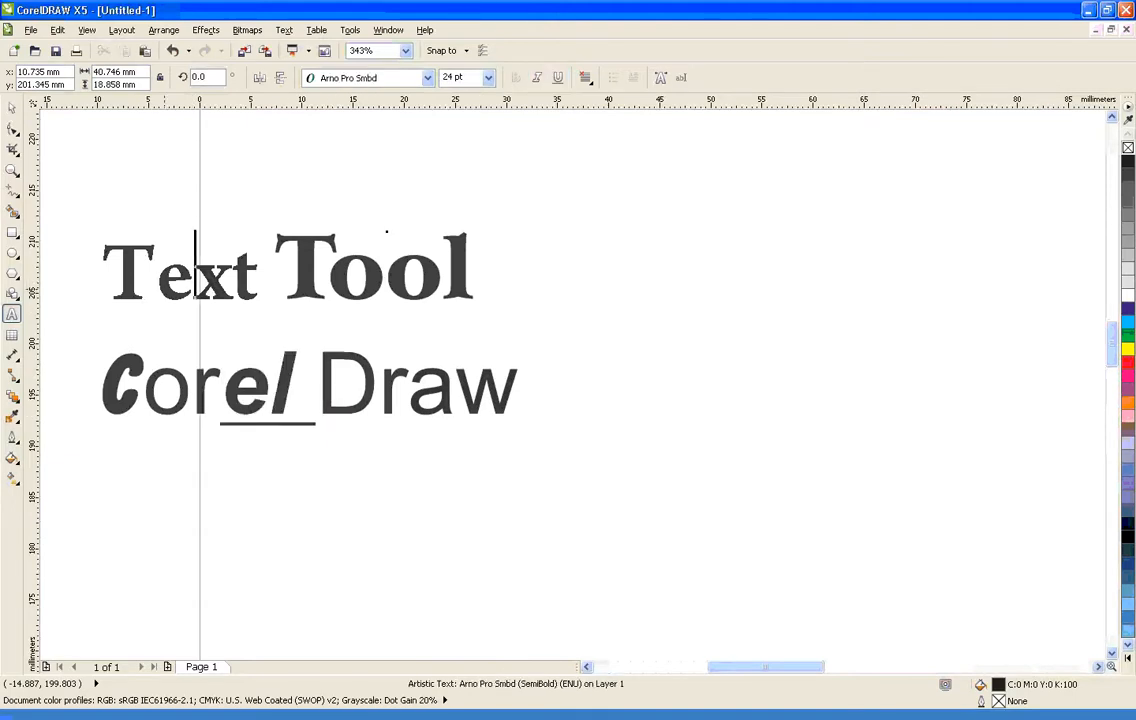
key("ctrl+a")
left_click(365, 78)
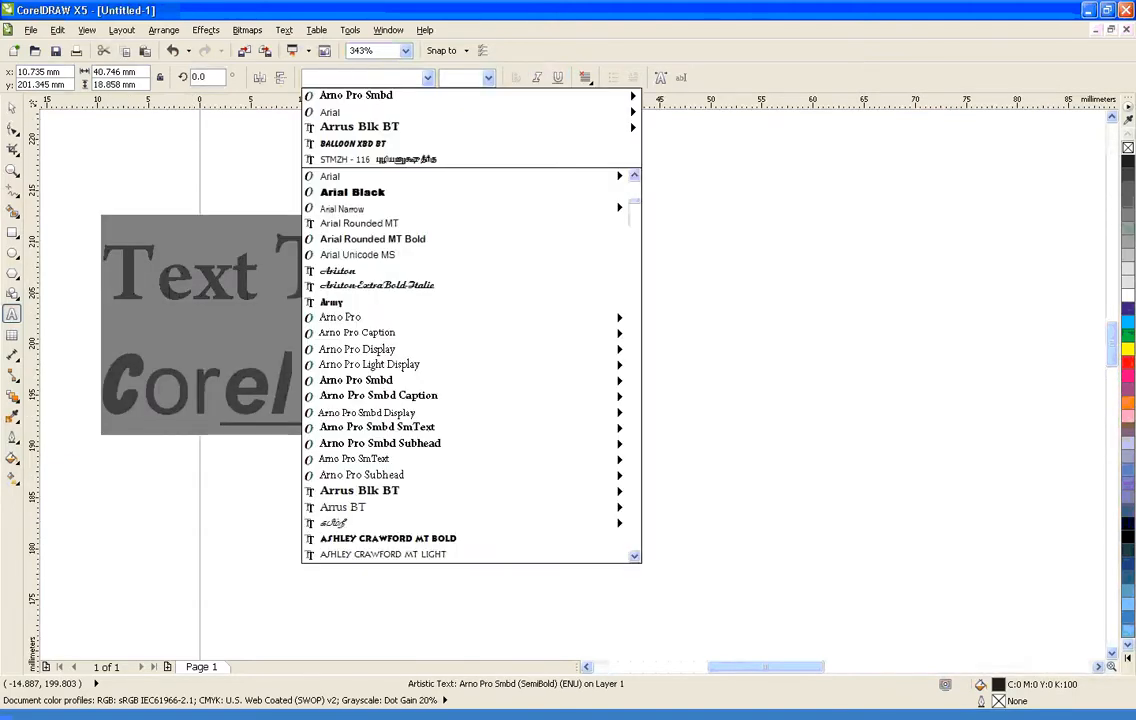
left_click(325, 109)
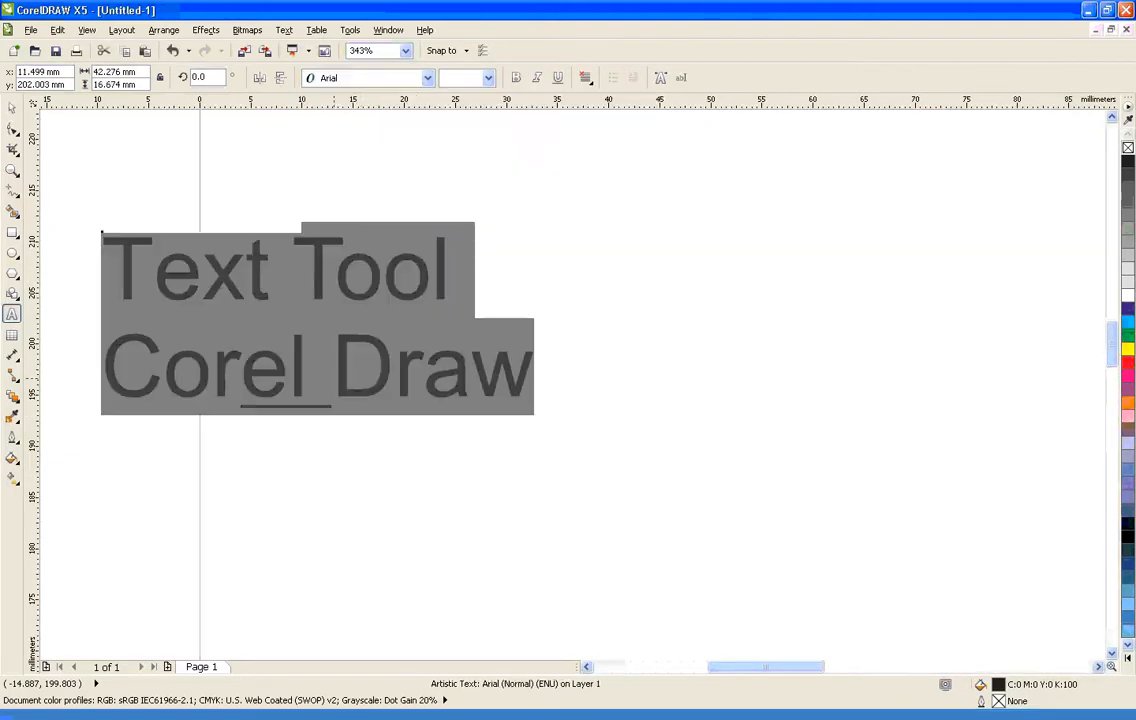
left_click(558, 77)
left_click(558, 77)
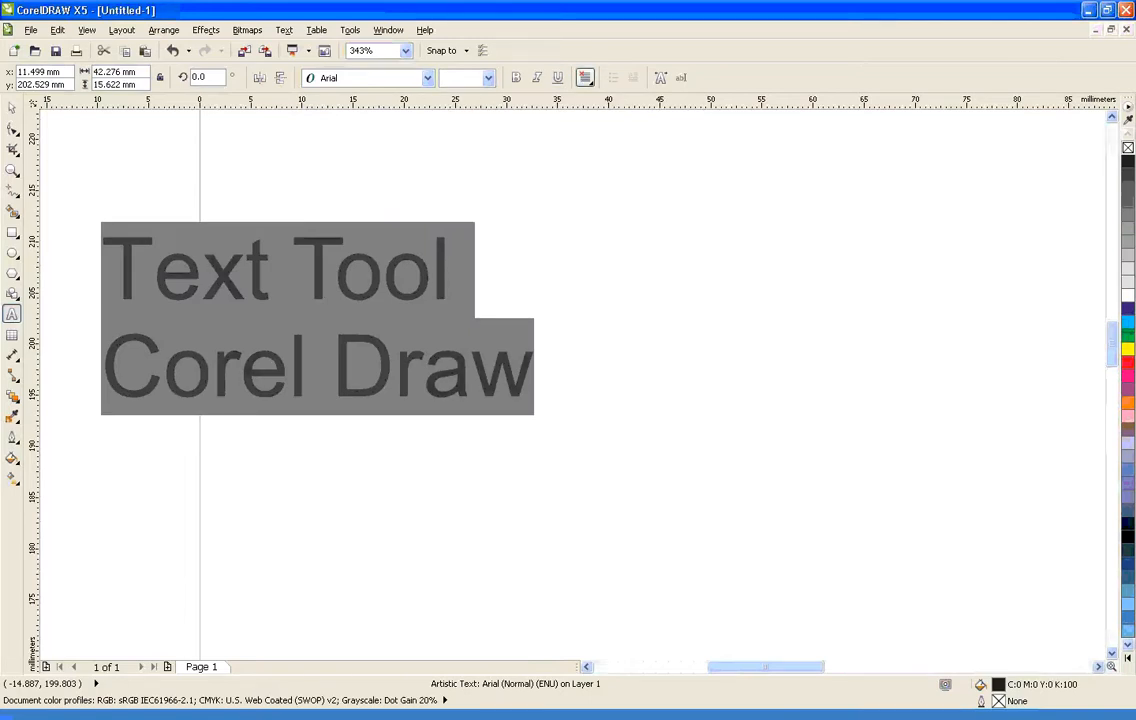
Set the size of the entire text to 10 pt and finish text editing
left_click(488, 78)
left_click(460, 152)
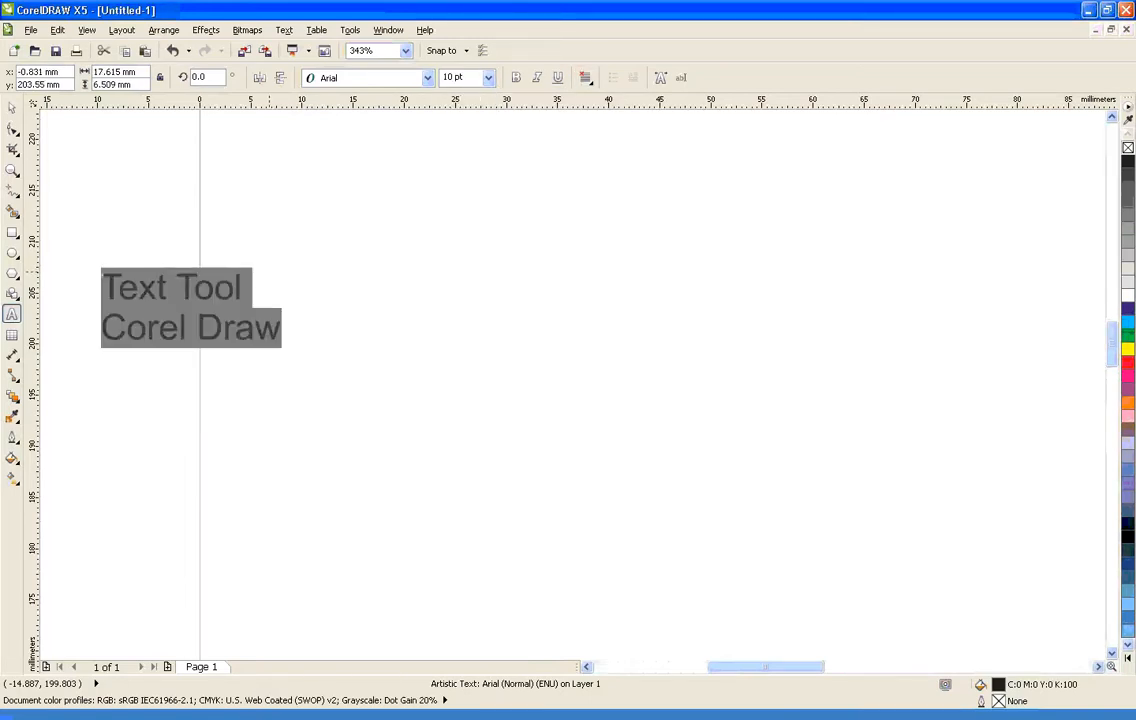
key("ctrl+space")
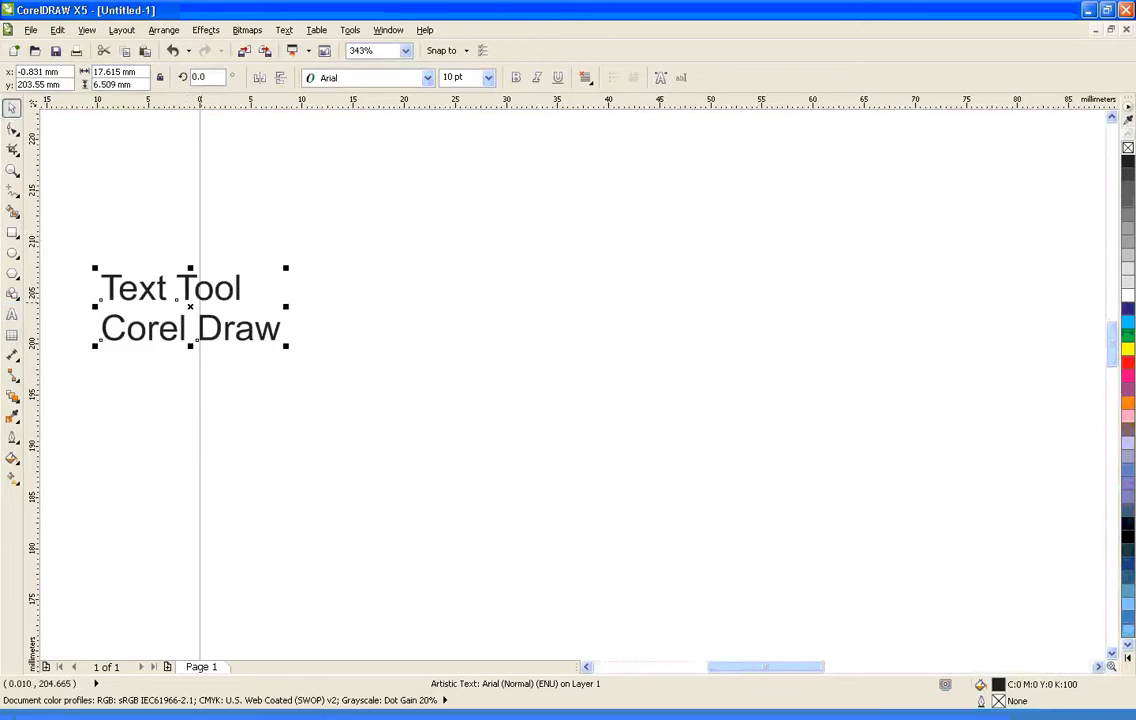
Move the text block about 55 mm to the right and scale it up proportionally to about 26 mm wide
left_click_drag(190, 304, 748, 288)
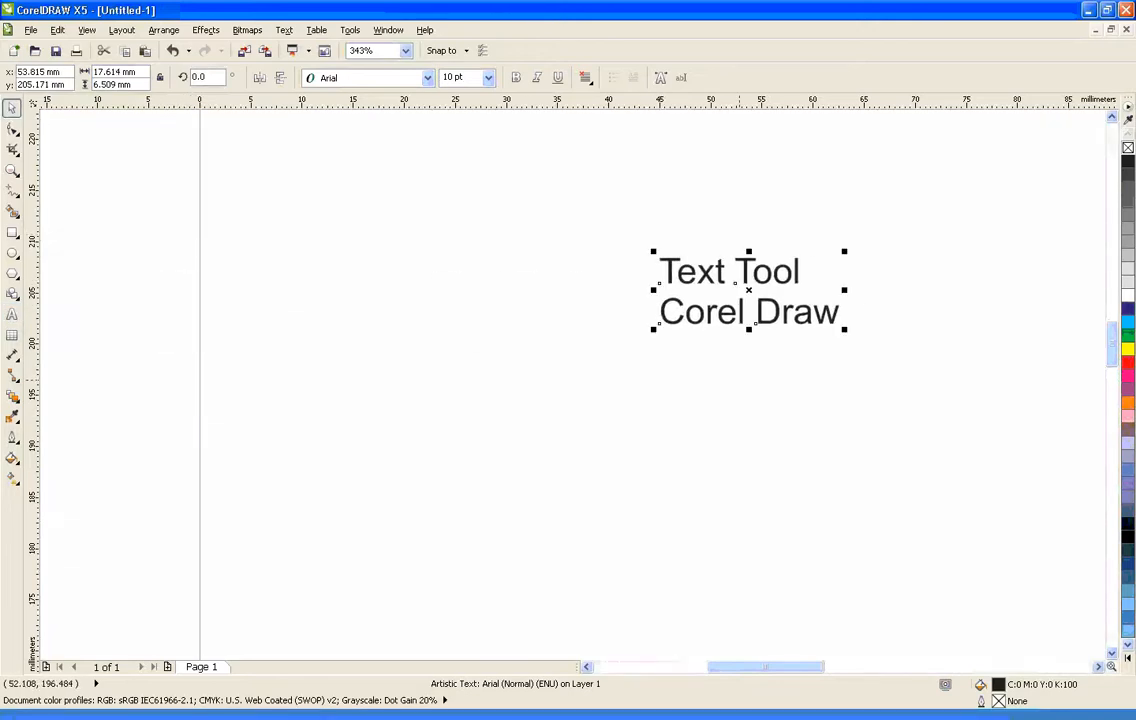
key("Escape")
left_click_drag(626, 210, 936, 406)
left_click_drag(845, 329, 931, 360)
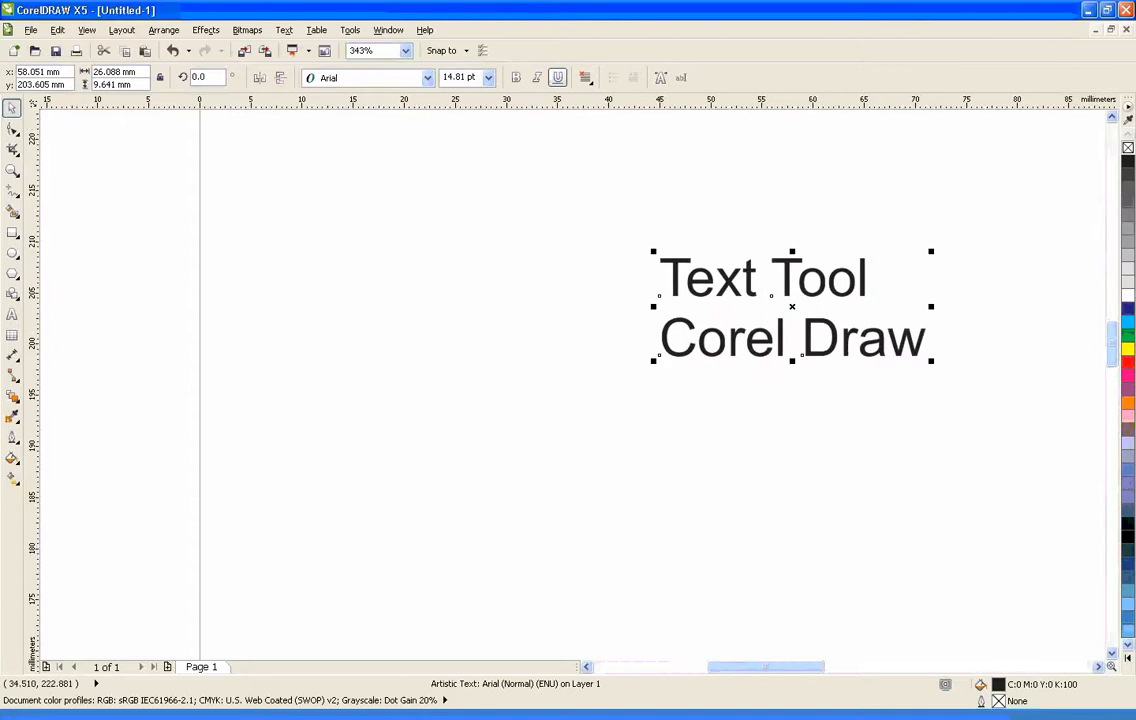
Make the whole text block bold, italic and underlined
key("ctrl+b")
key("ctrl+i")
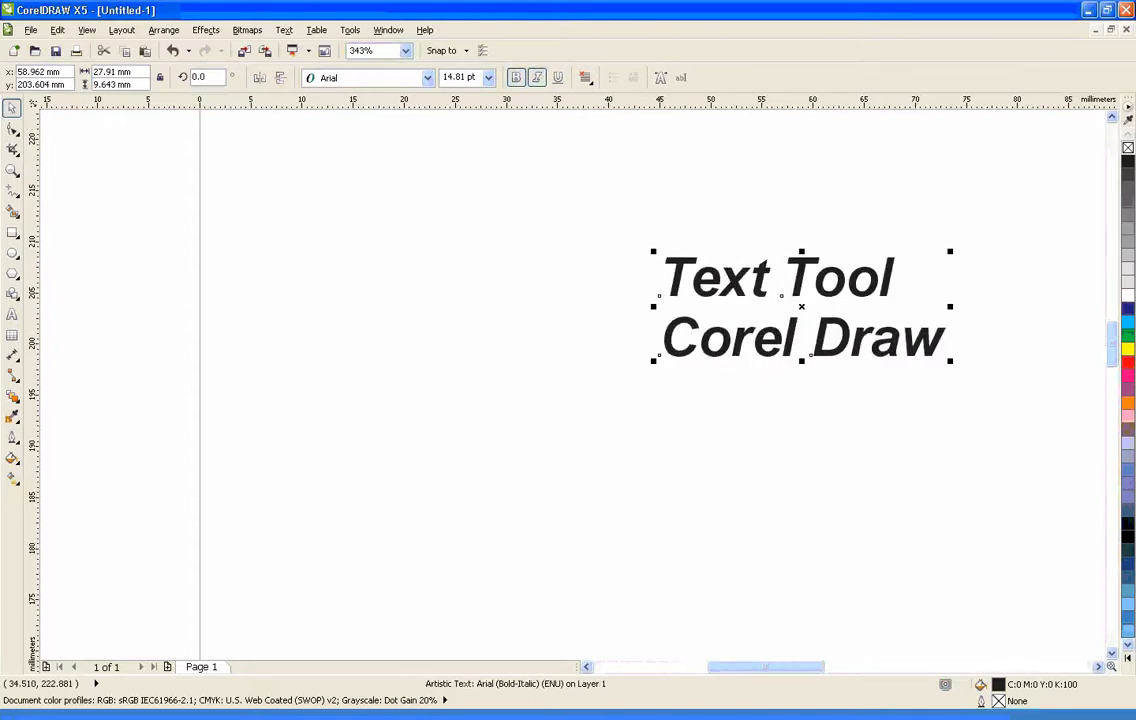
left_click(558, 77)
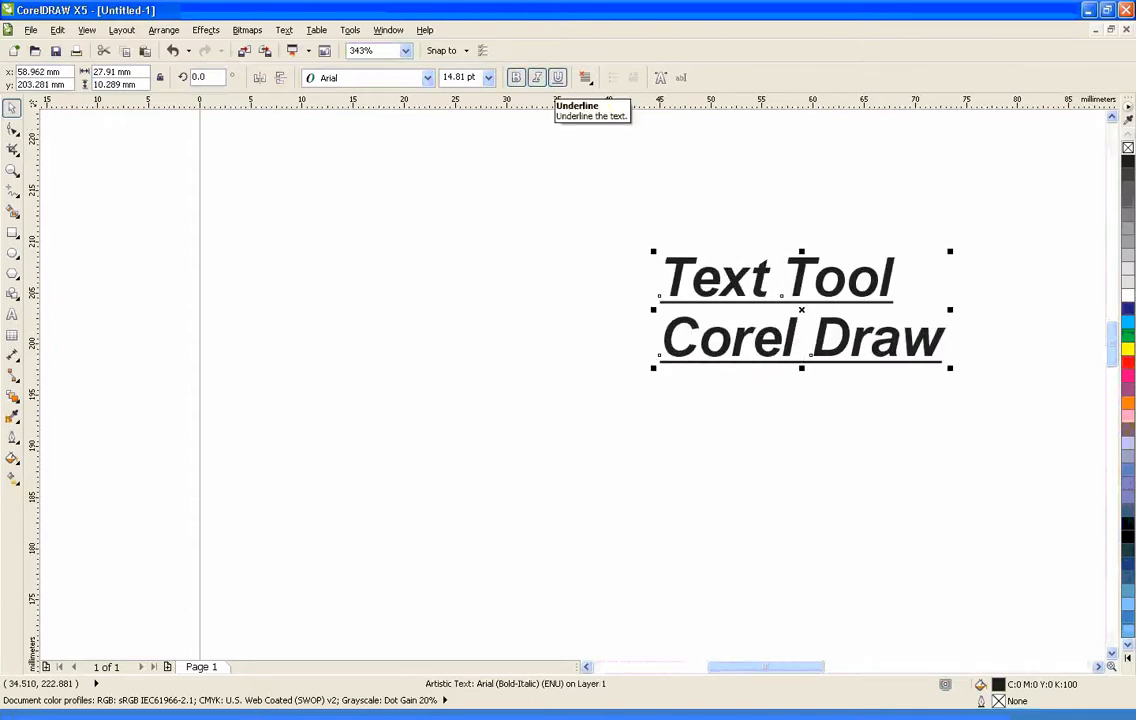
Try Center alignment on the text block, return it to Left alignment and deselect it
left_click(585, 77)
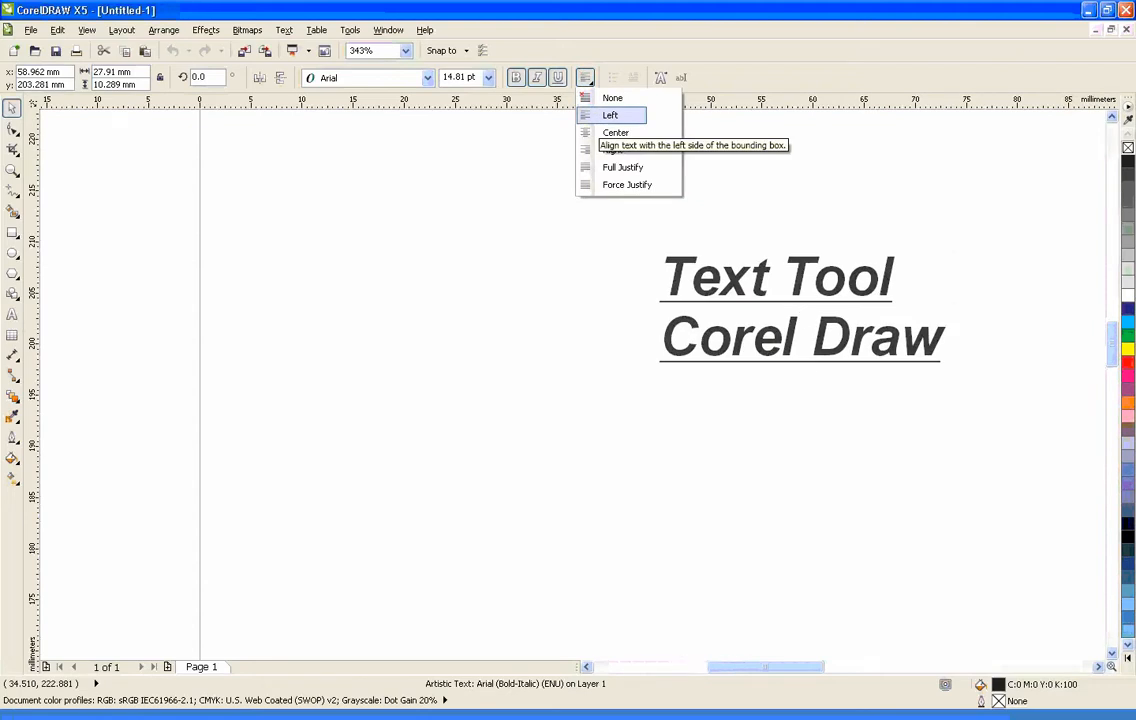
left_click(615, 132)
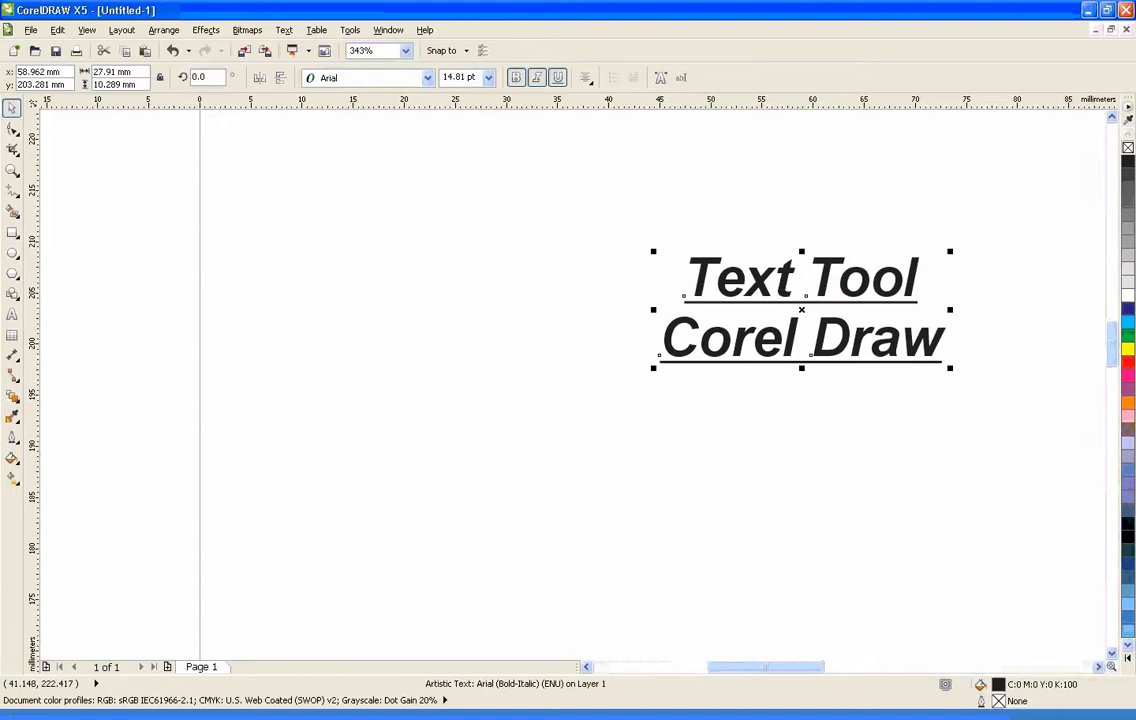
left_click(585, 77)
left_click(611, 114)
left_click(59, 272)
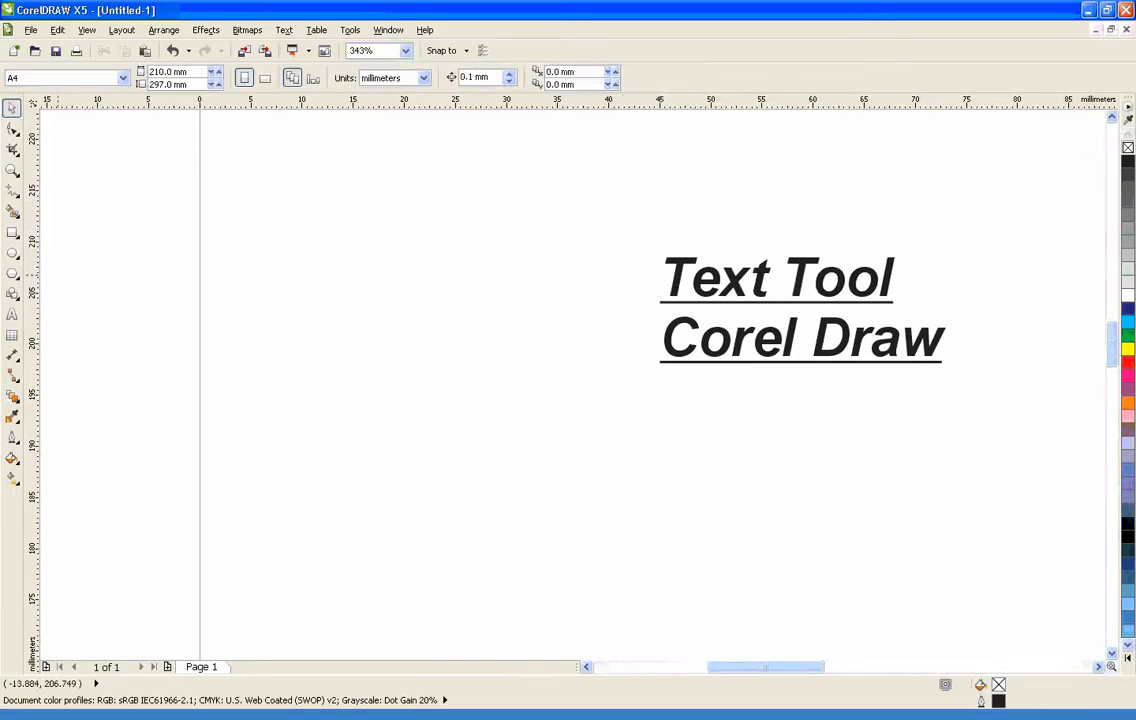
Place a vertical guideline along the text's left edge, at about 45.4 mm
left_click_drag(30, 446, 663, 446)
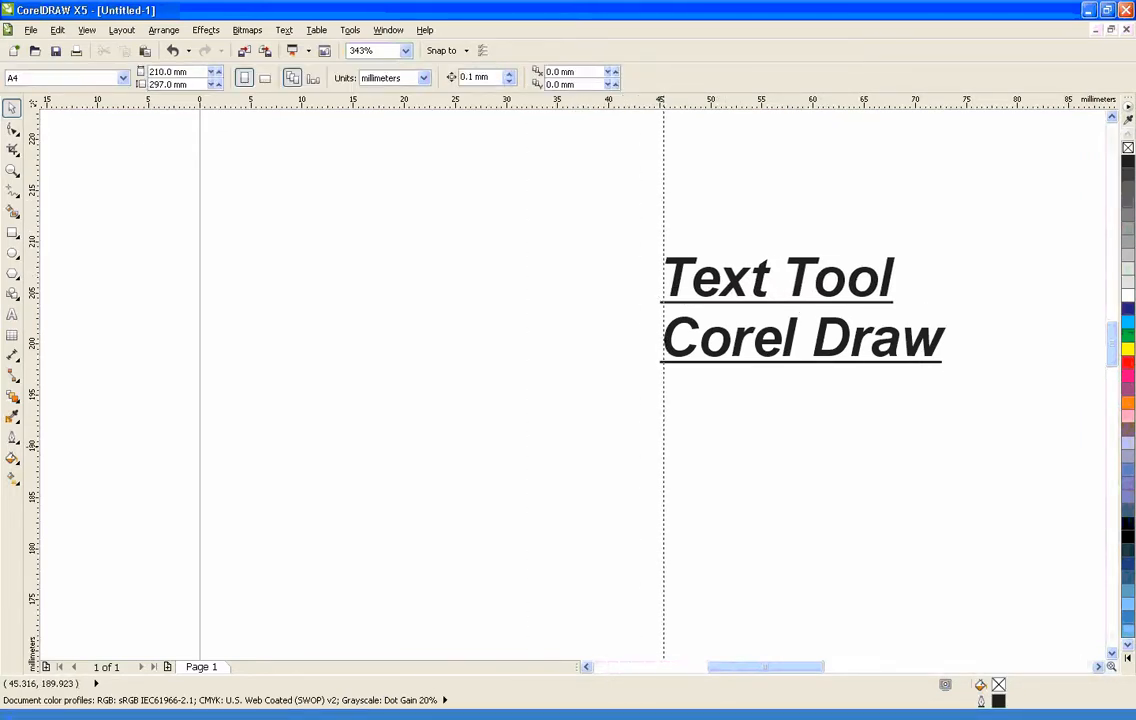
left_click(663, 446)
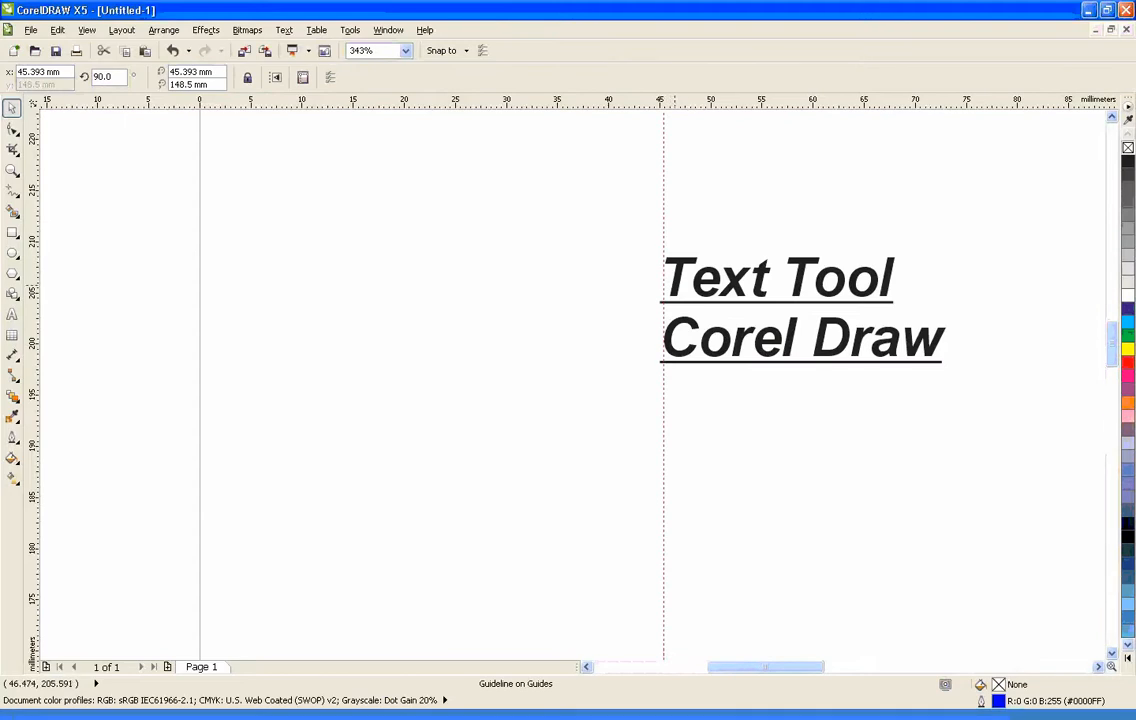
Try Center and Right alignment on the text block to compare them against the guideline
left_click(803, 291)
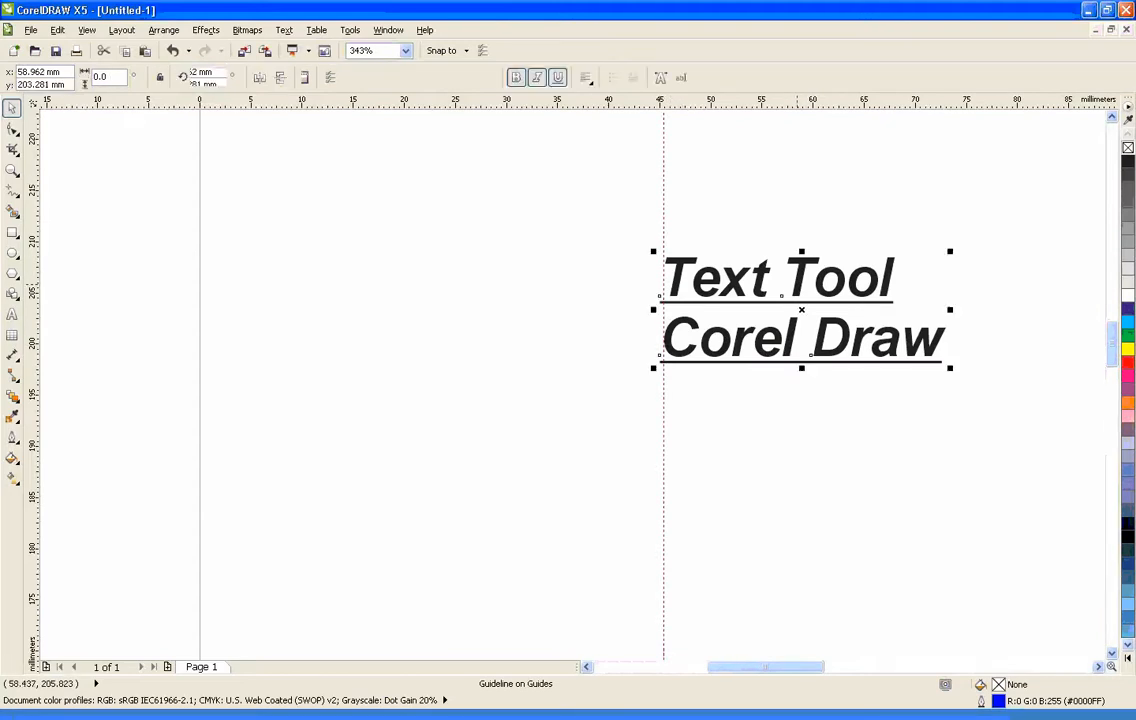
left_click(585, 77)
left_click(614, 129)
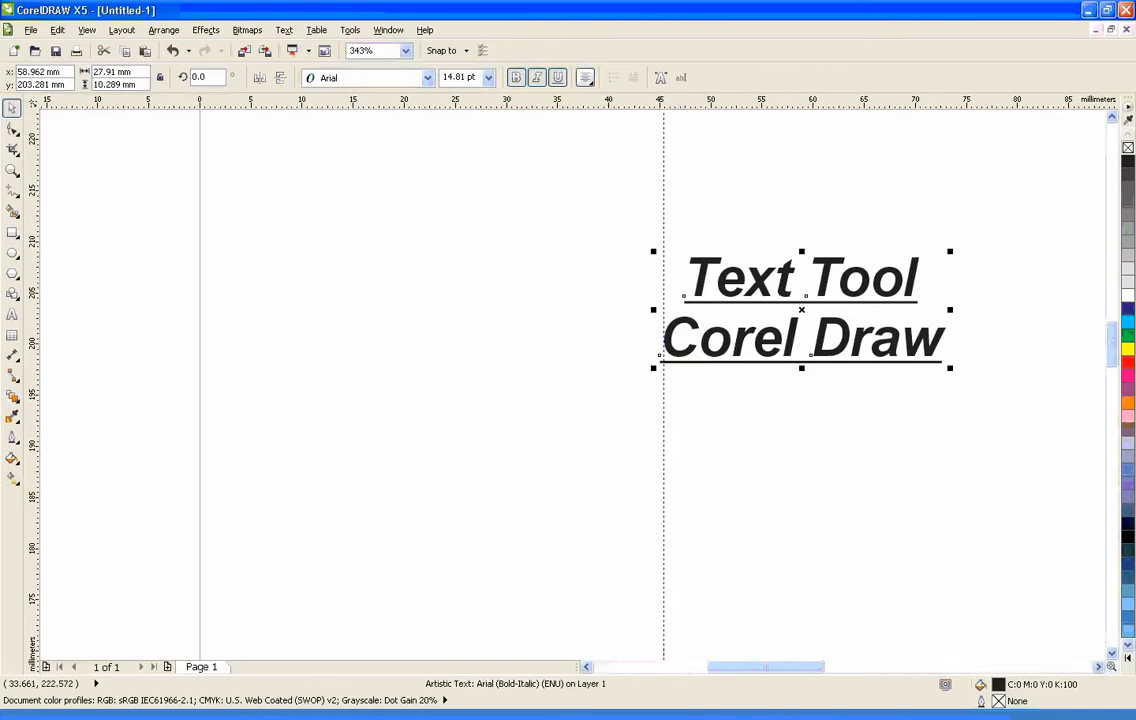
left_click(585, 78)
left_click(612, 150)
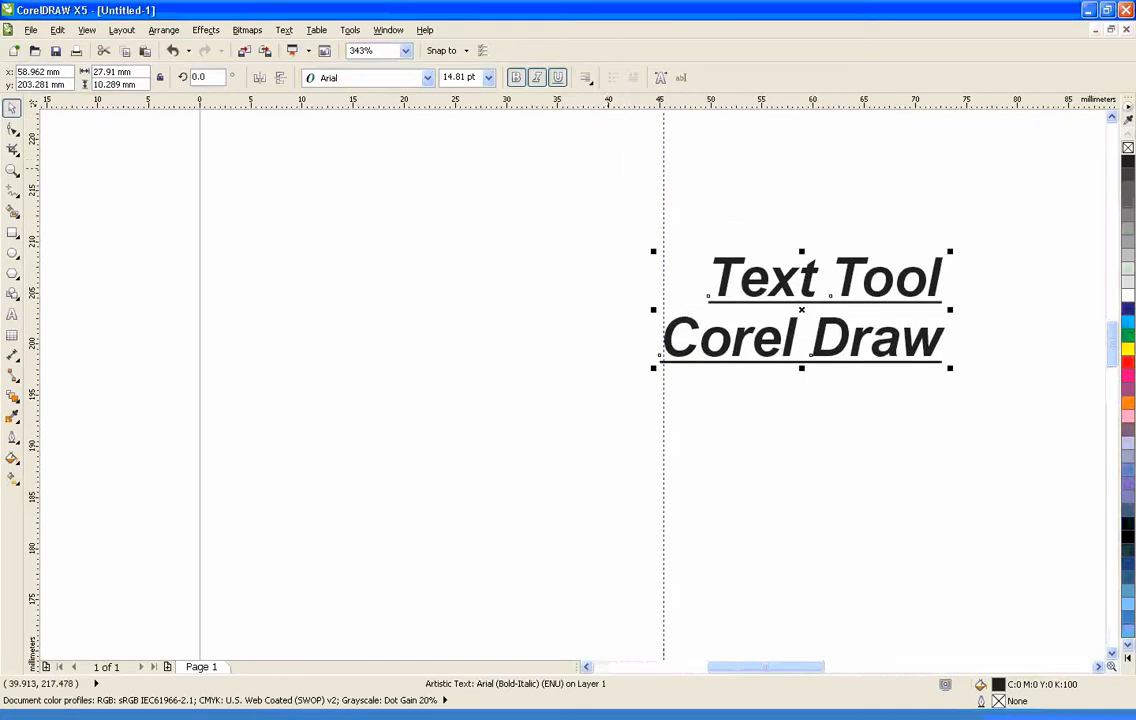
Apply Full Justify alignment to the text block and deselect it
left_click(585, 78)
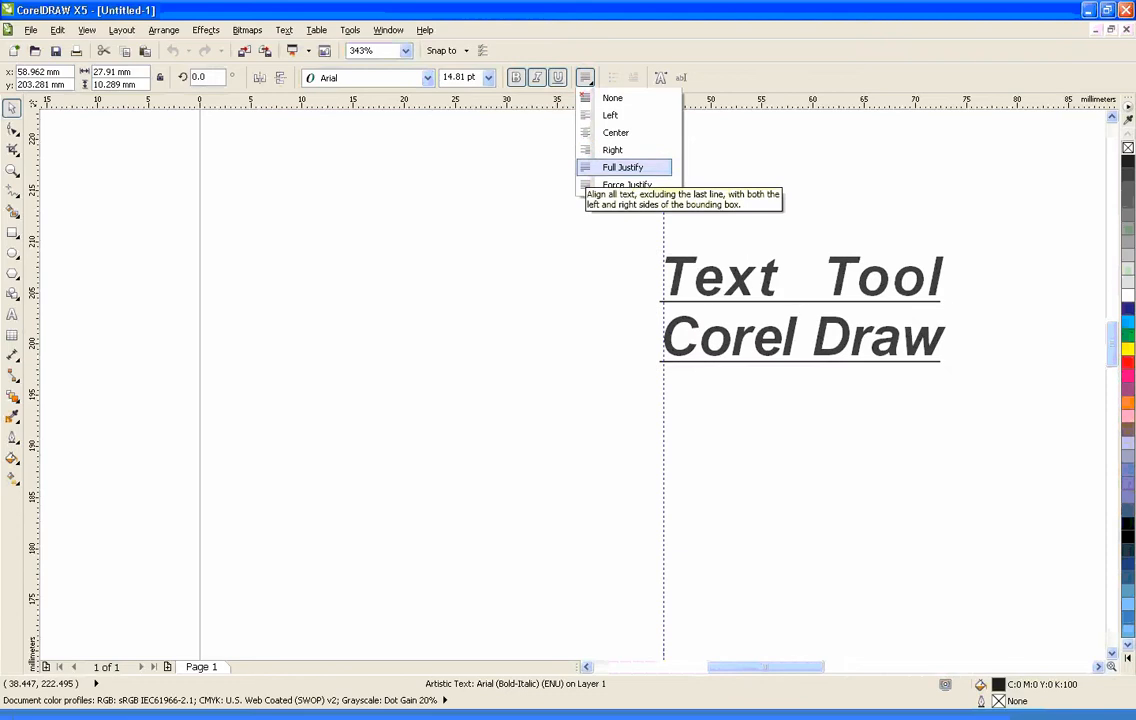
left_click(604, 168)
left_click(655, 197)
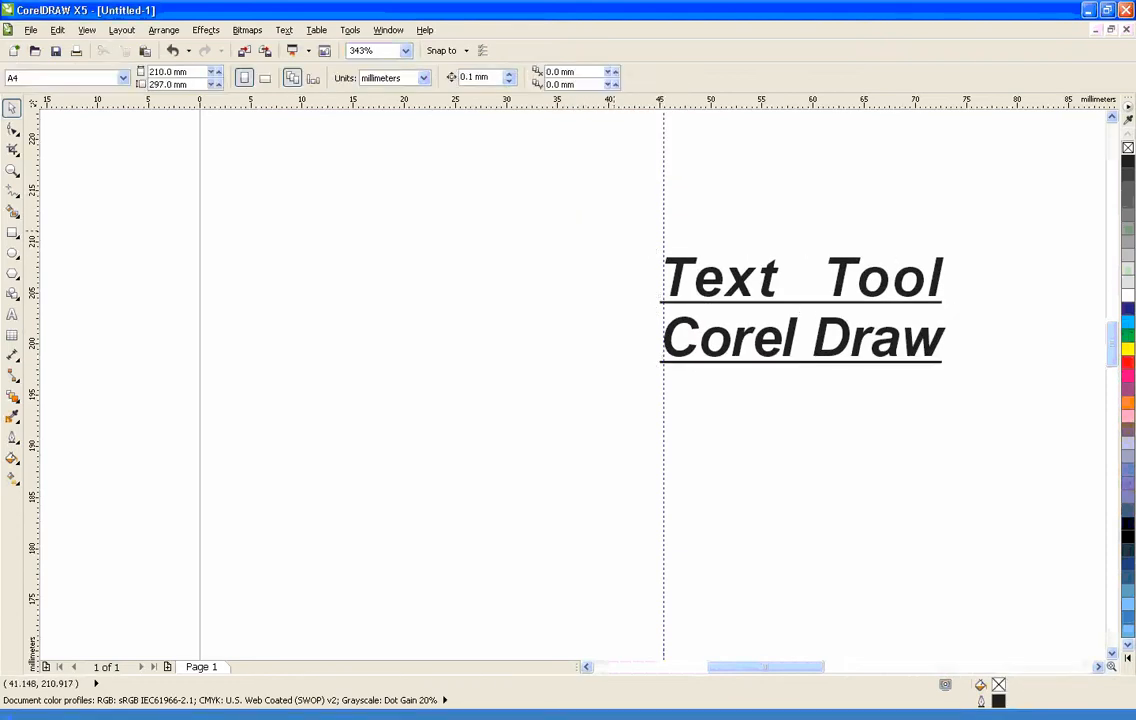
Move the text block about 42 mm to the left, close to the page's left edge
left_click_drag(612, 204, 1040, 450)
left_click_drag(819, 325, 390, 288)
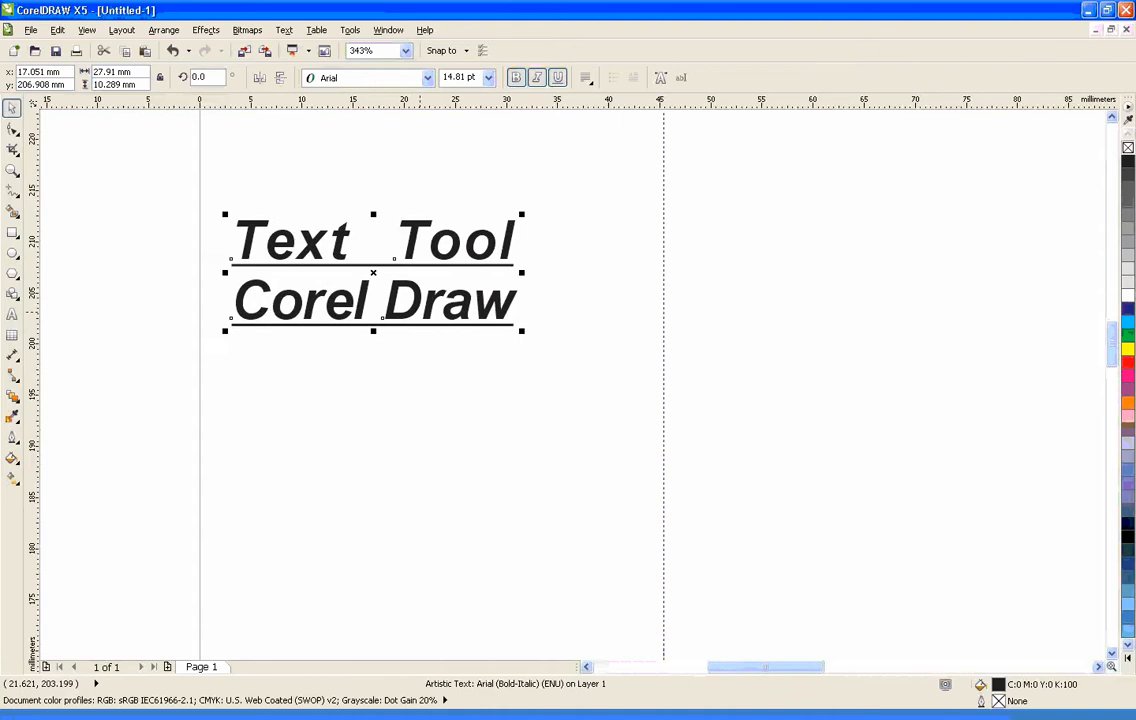
left_click(463, 393)
Color the word "Draw" yellow and the word "Corel" red
double_click(419, 303)
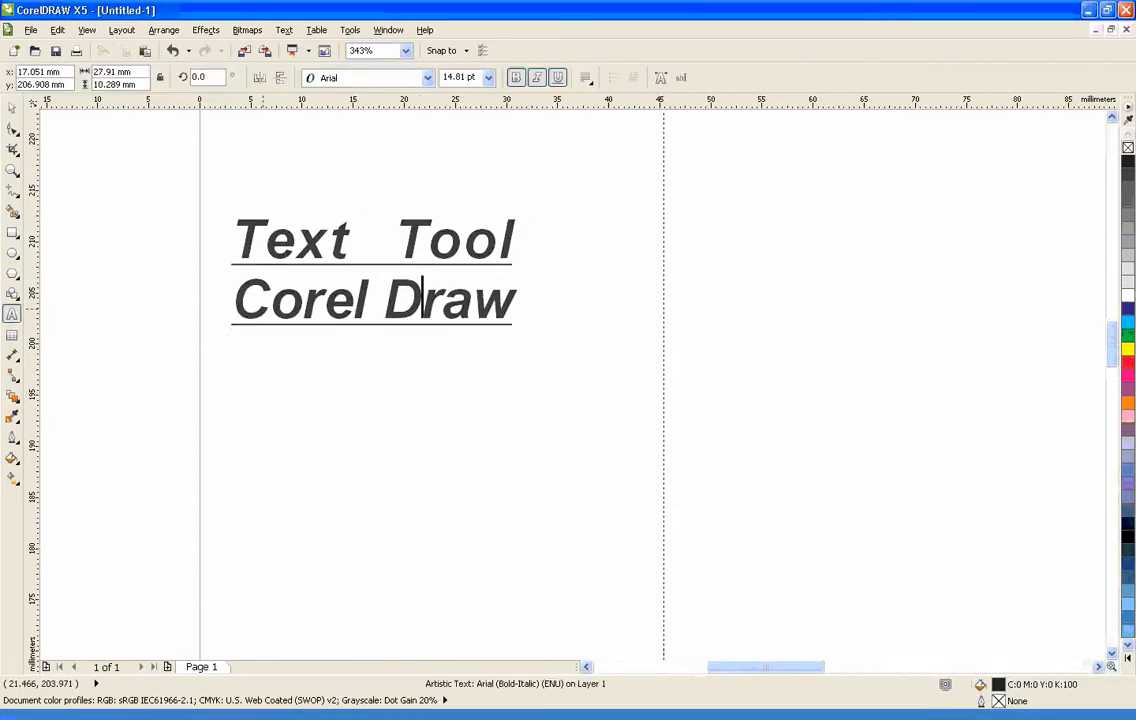
double_click(420, 312)
left_click(1127, 348)
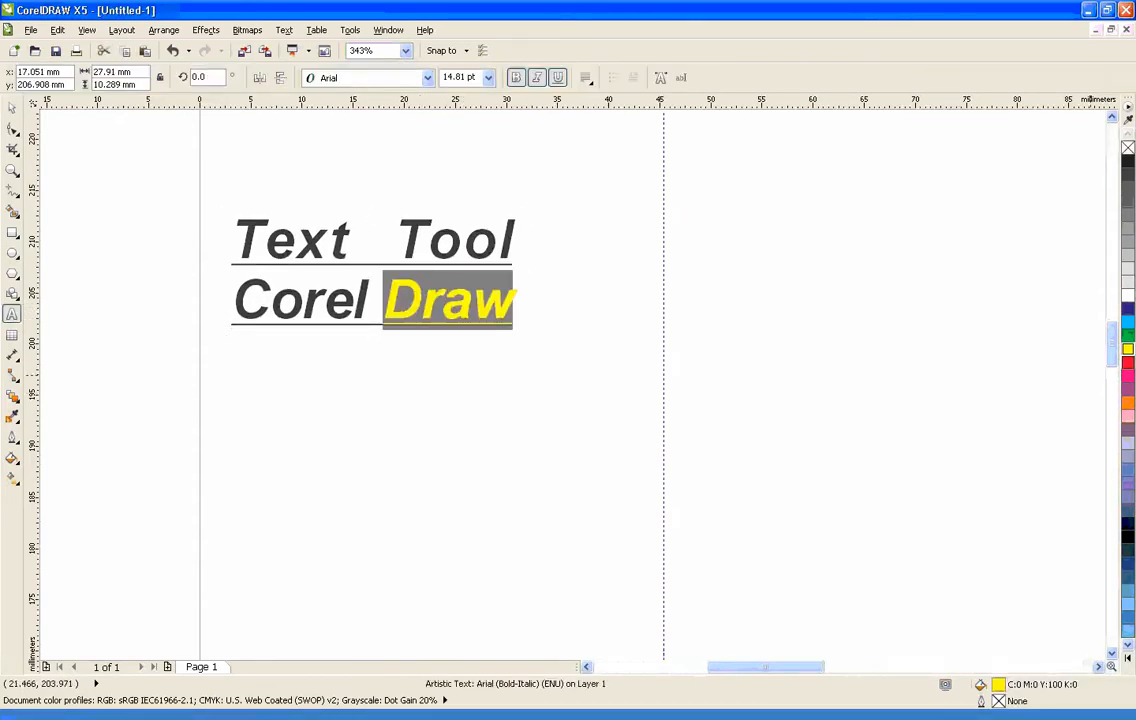
left_click_drag(383, 302, 236, 302)
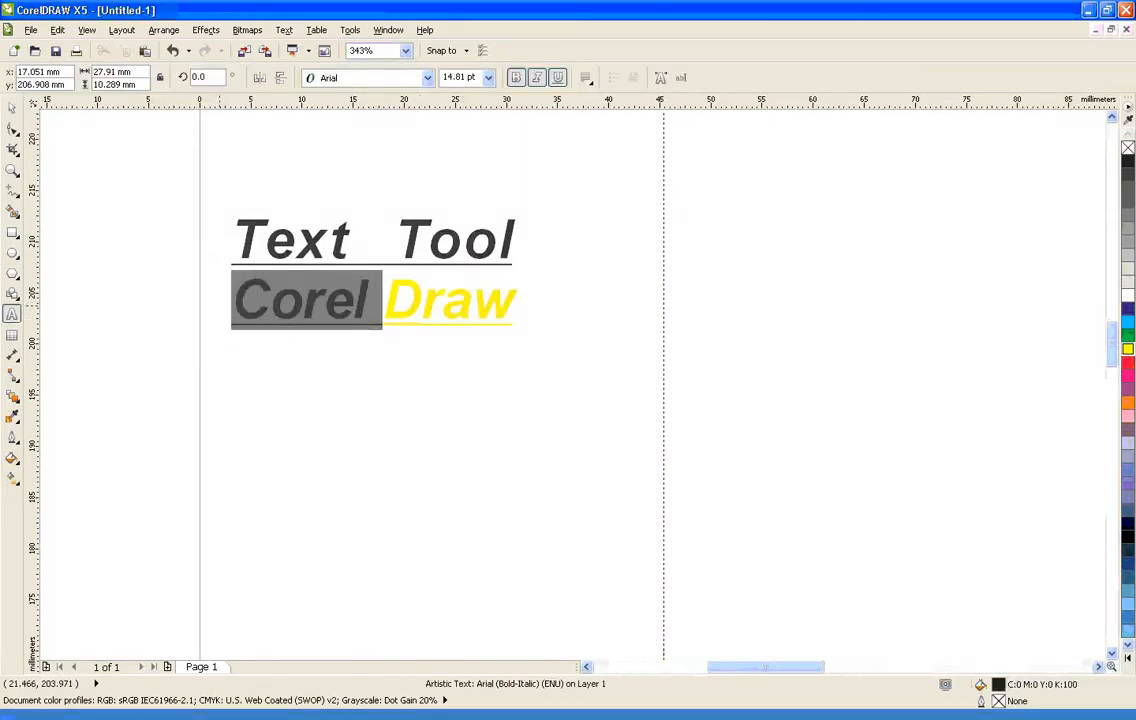
left_click(1127, 362)
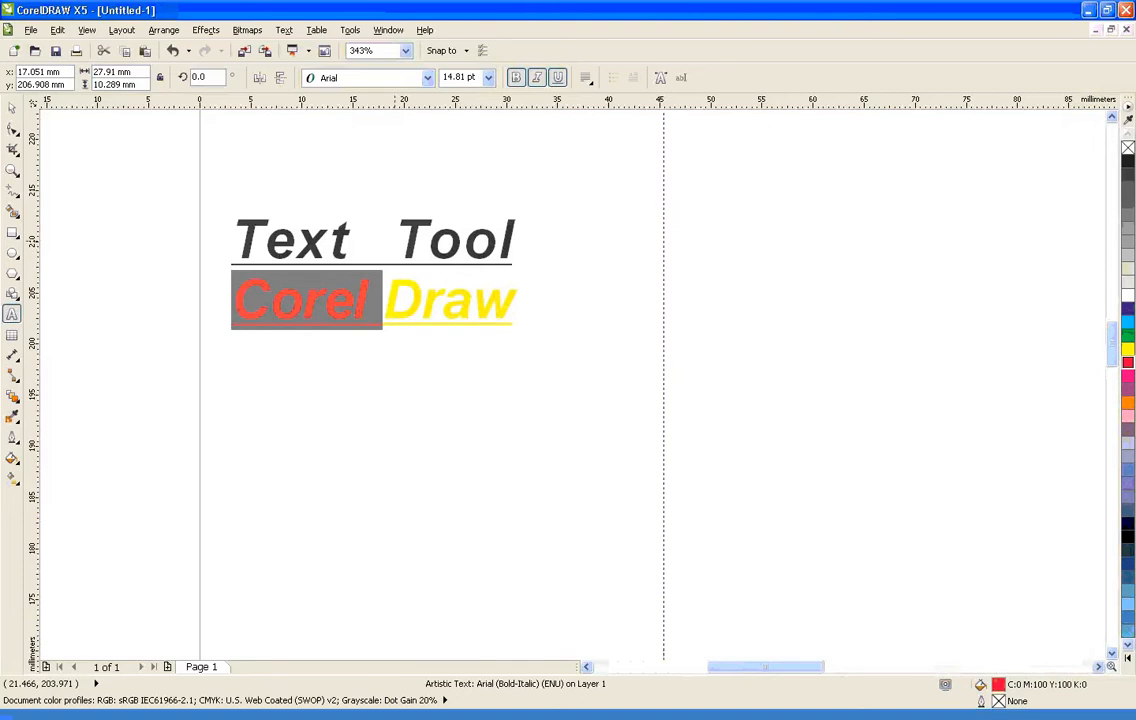
Color the word "Tool" green and the word "Text" cyan, and finish editing the text
left_click_drag(395, 240, 516, 240)
left_click(1127, 335)
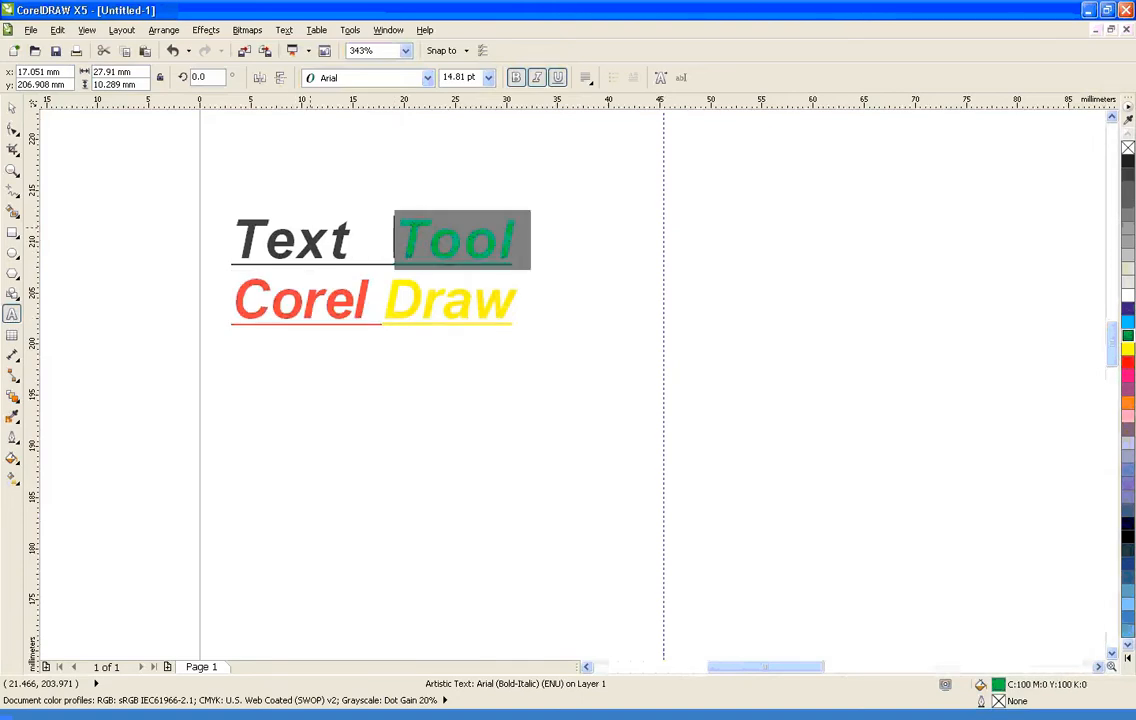
left_click_drag(350, 240, 233, 240)
left_click(1127, 322)
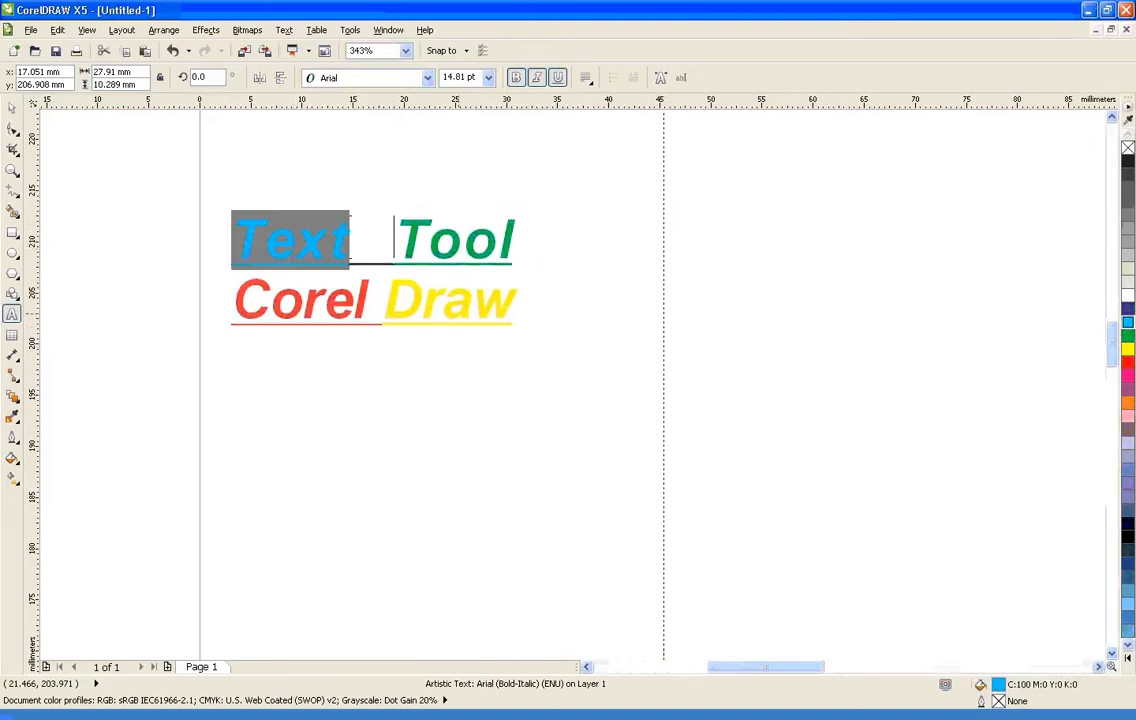
left_click(12, 107)
left_click(608, 392)
Select the text block with the Shape tool and try its line-spacing handle below the first letter of "Corel"
left_click(387, 322)
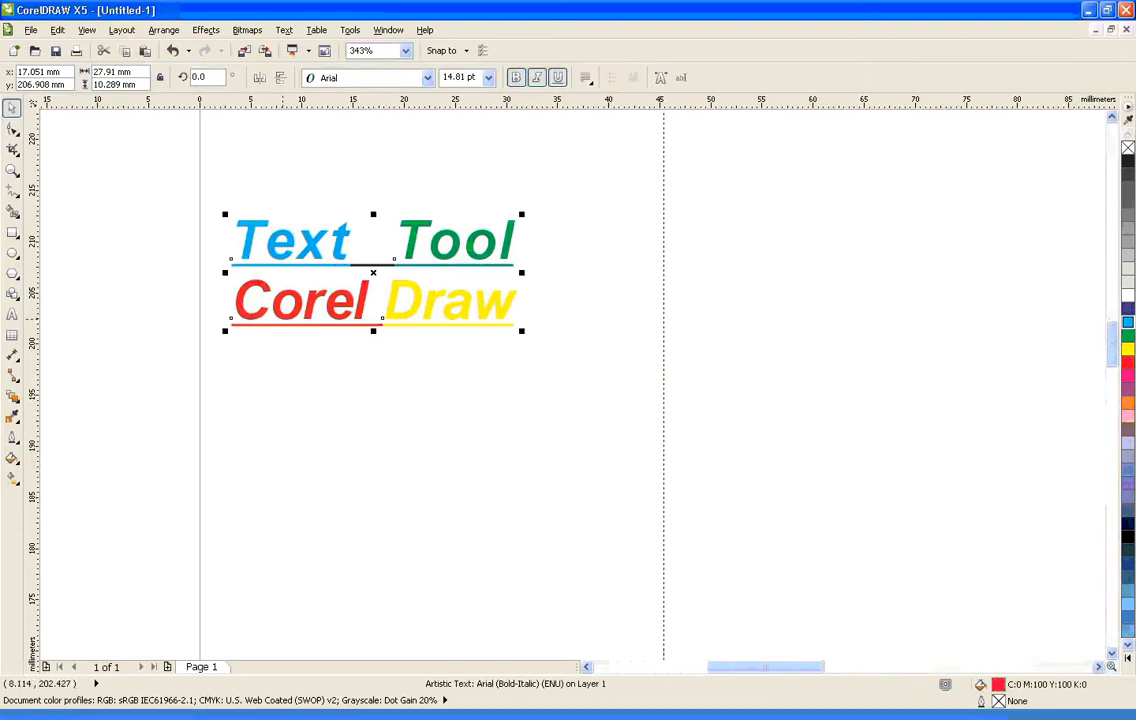
key("F10")
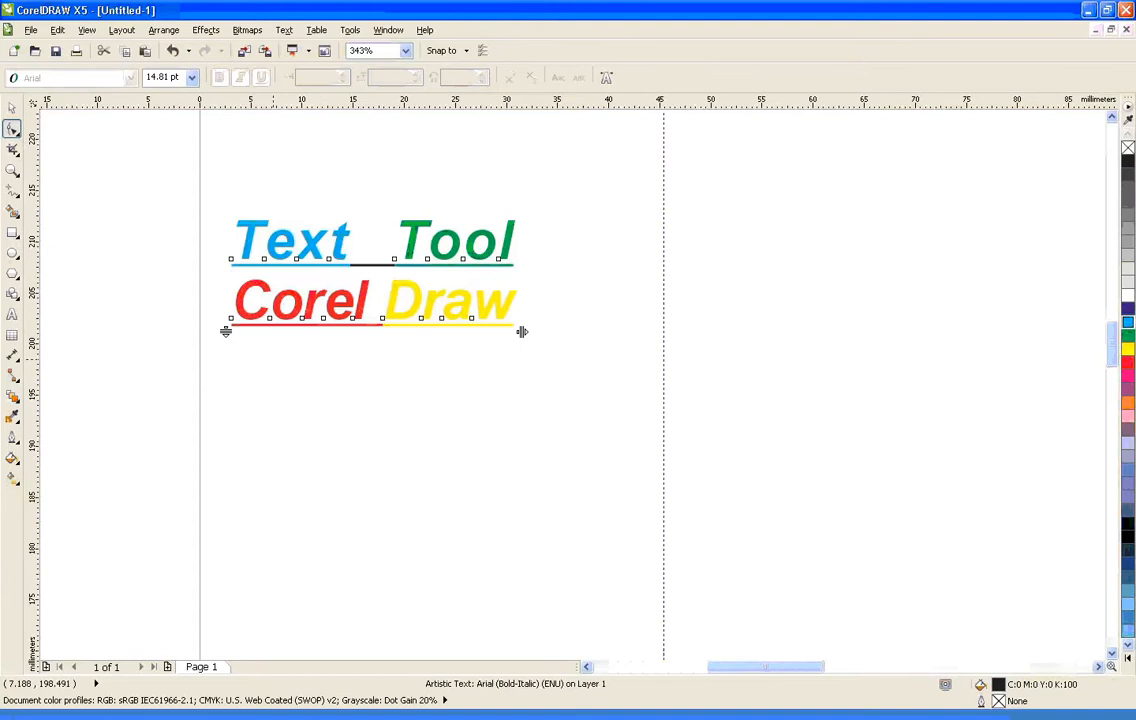
mouse_move(203, 298)
left_mouse_down()
mouse_move(196, 345)
mouse_move(212, 338)
left_mouse_up()
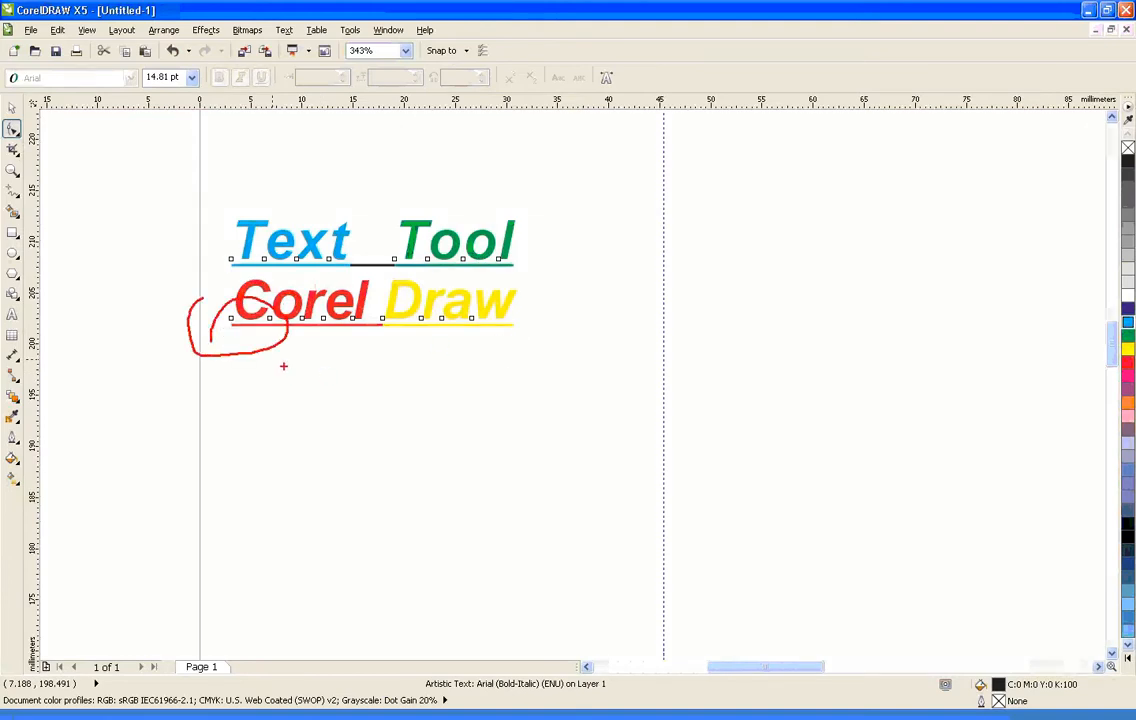
key("Escape")
mouse_move(226, 331)
left_mouse_down()
mouse_move(226, 408)
mouse_move(226, 331)
left_mouse_up()
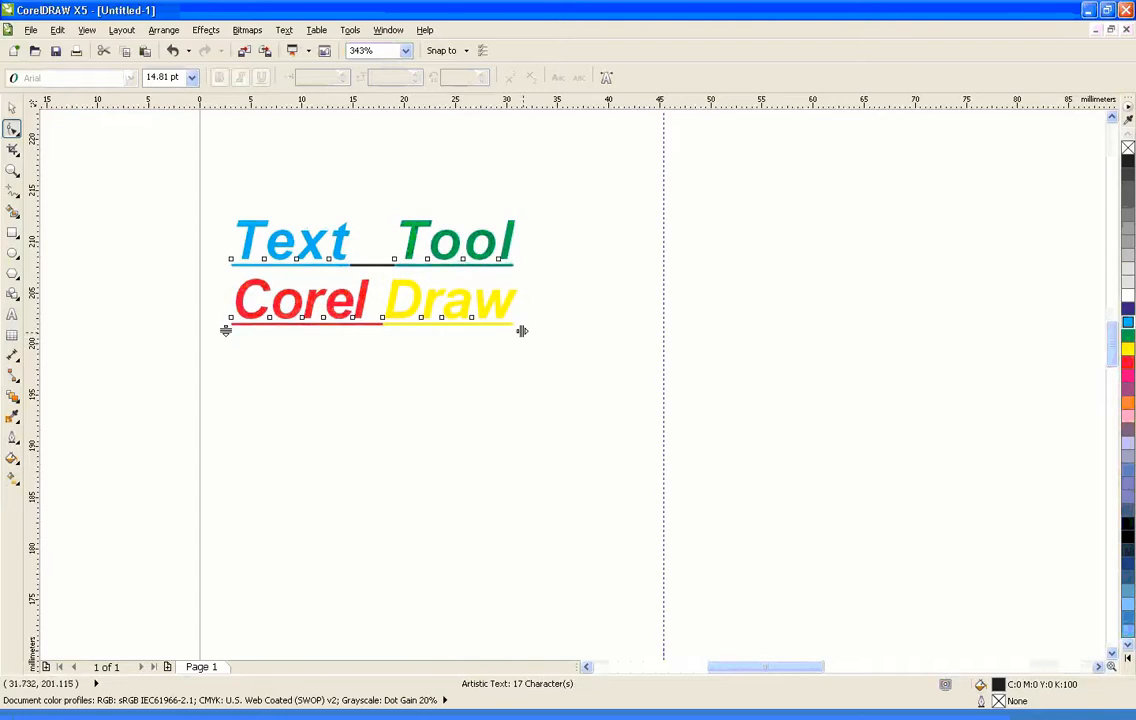
Try widening the text block's letter spacing with the Shape tool, restore the close spacing, and deselect the text
mouse_move(522, 331)
left_mouse_down()
mouse_move(801, 331)
mouse_move(782, 370)
left_mouse_up()
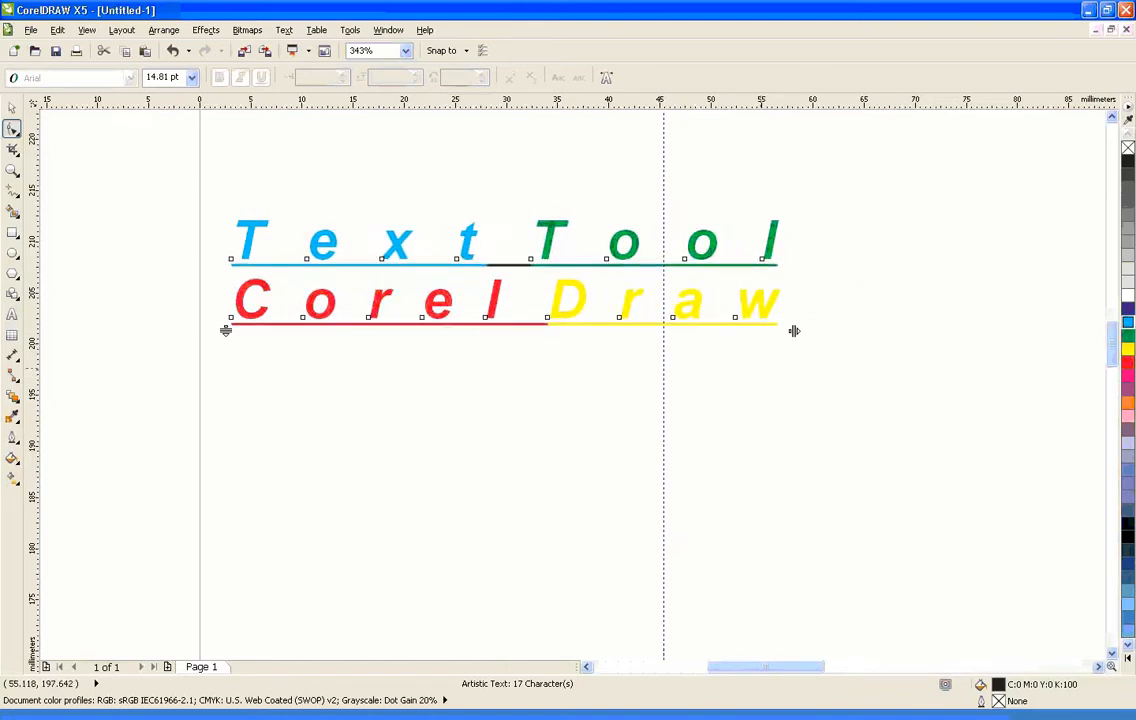
mouse_move(794, 331)
left_mouse_down()
mouse_move(804, 330)
mouse_move(520, 330)
left_mouse_up()
key("space")
left_click(509, 411)
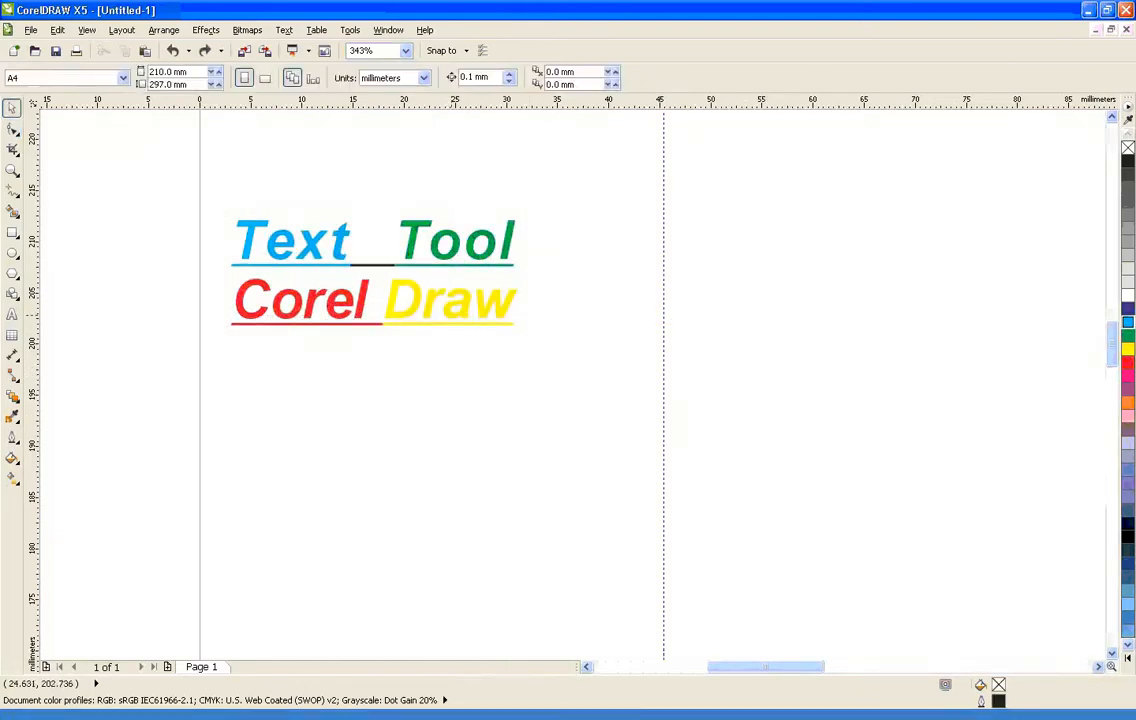
Select the whole colored "Text Tool Corel Draw" text block and delete it from the page
left_click(502, 315)
left_click(169, 178)
left_click_drag(168, 178, 595, 373)
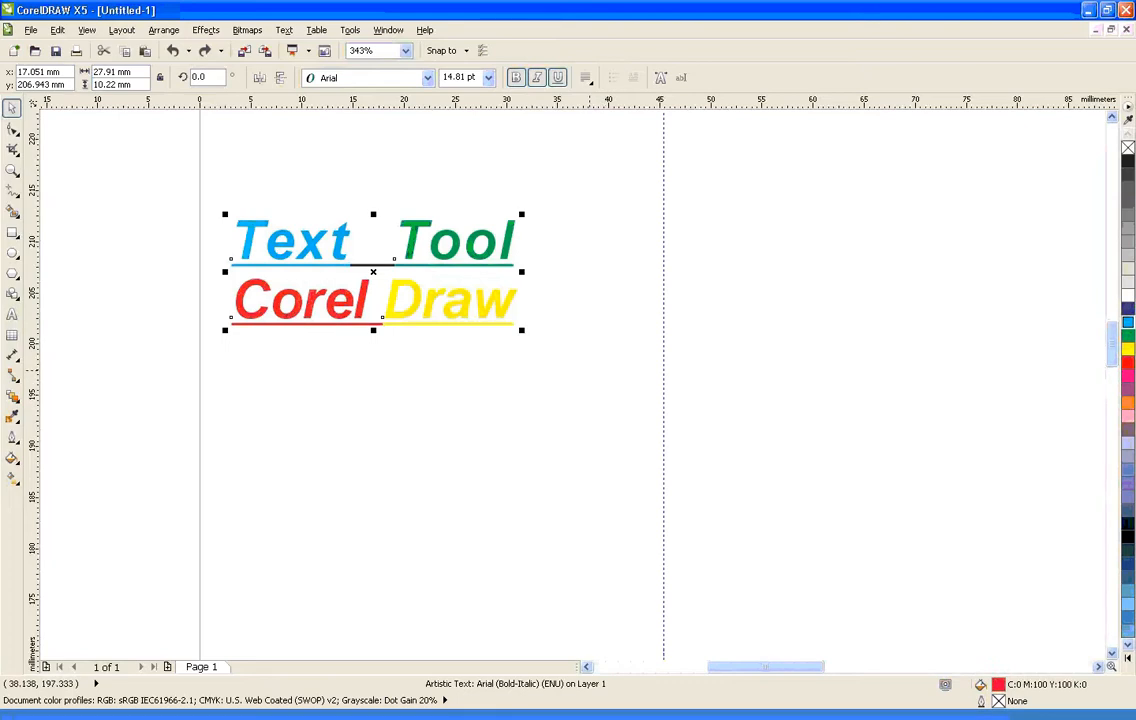
key("Delete")
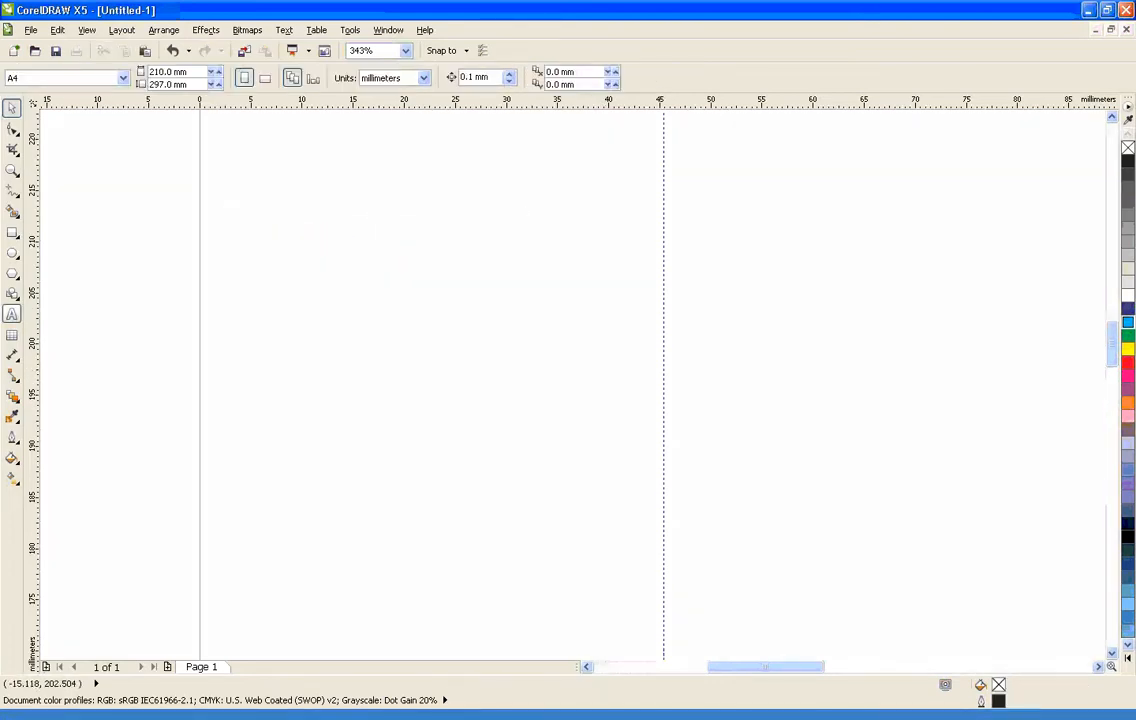
Delete the vertical guideline near the 45 mm mark of the page
left_click(12, 314)
scroll(446, 297, "down", 4)
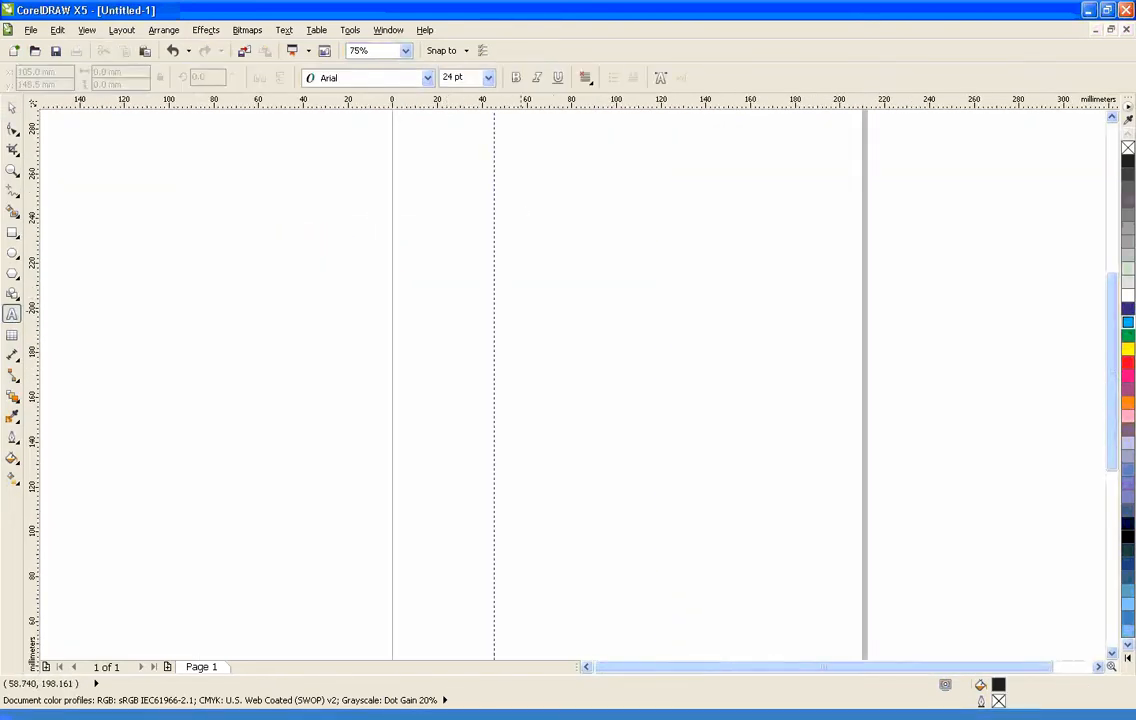
key("space")
left_click_drag(496, 296, 494, 296)
key("Delete")
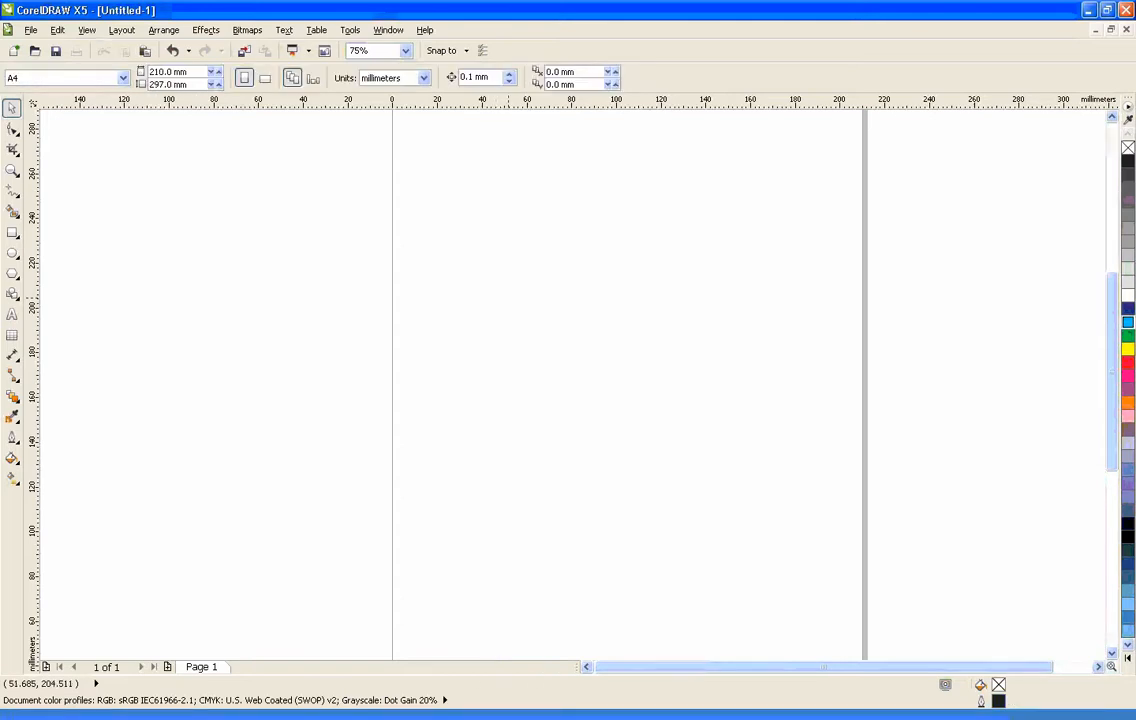
Create the artistic text "ghfhgh" in the upper part of the page and delete it
left_click(12, 314)
left_click(457, 262)
type("ghfhgh")
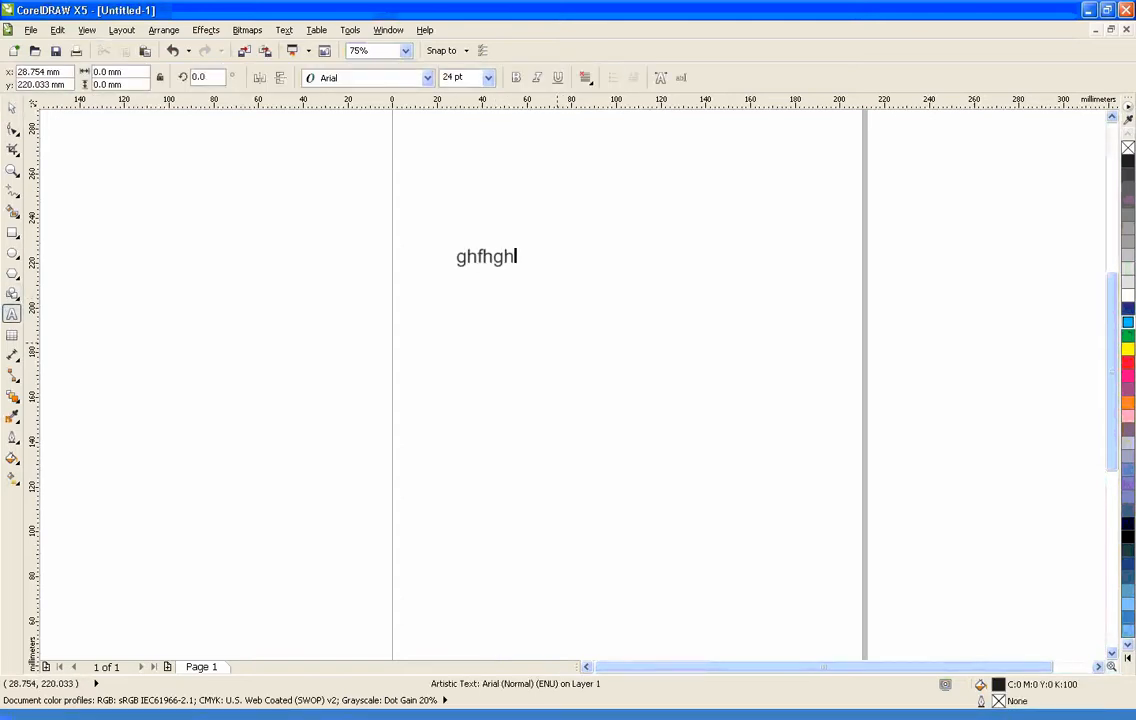
key("Escape")
key("space")
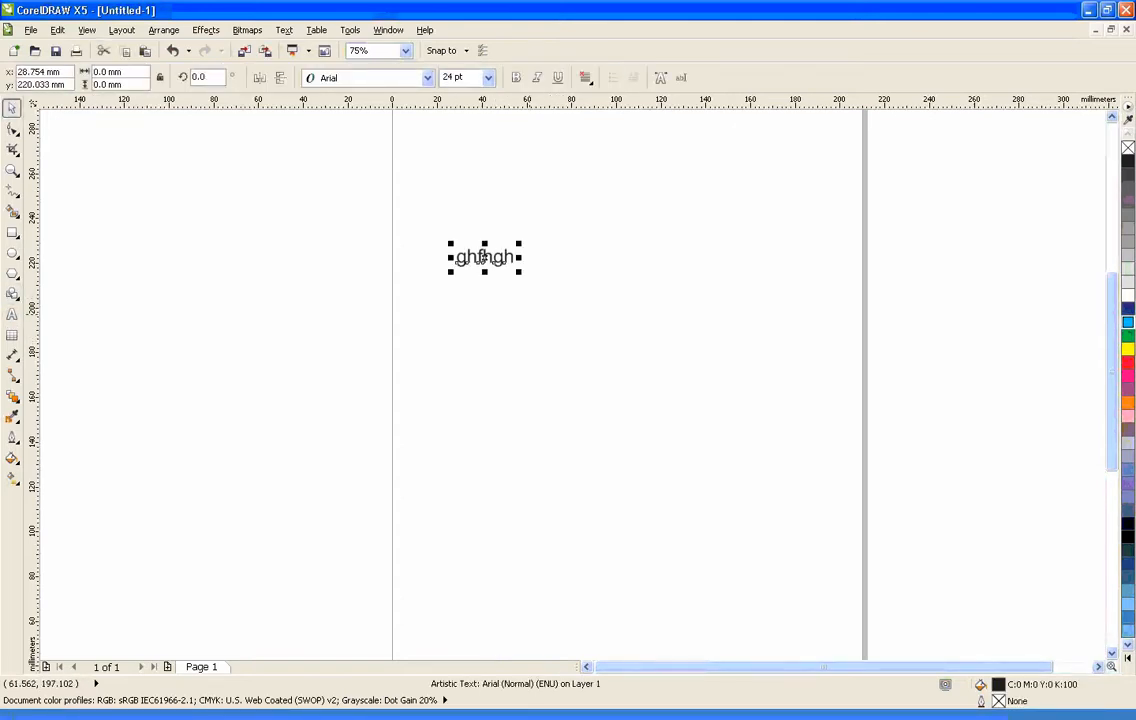
key("Delete")
Draw a paragraph text frame about 117 mm wide and 199 mm high on the page and select it
left_click(12, 314)
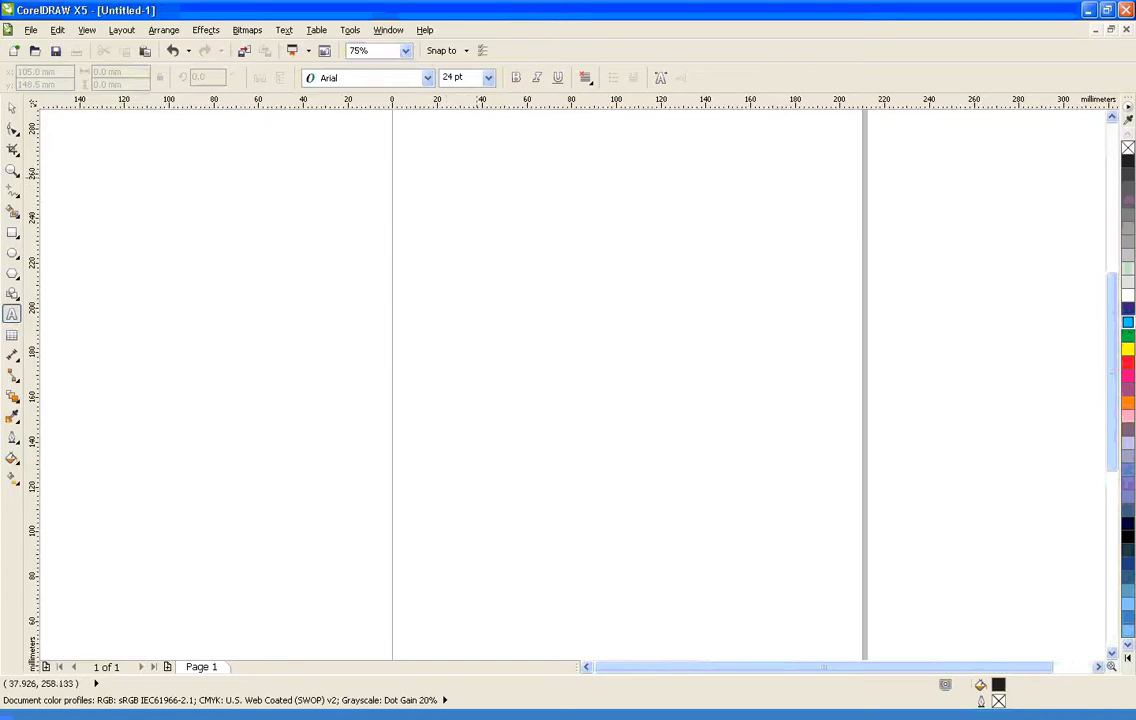
left_click_drag(444, 151, 706, 596)
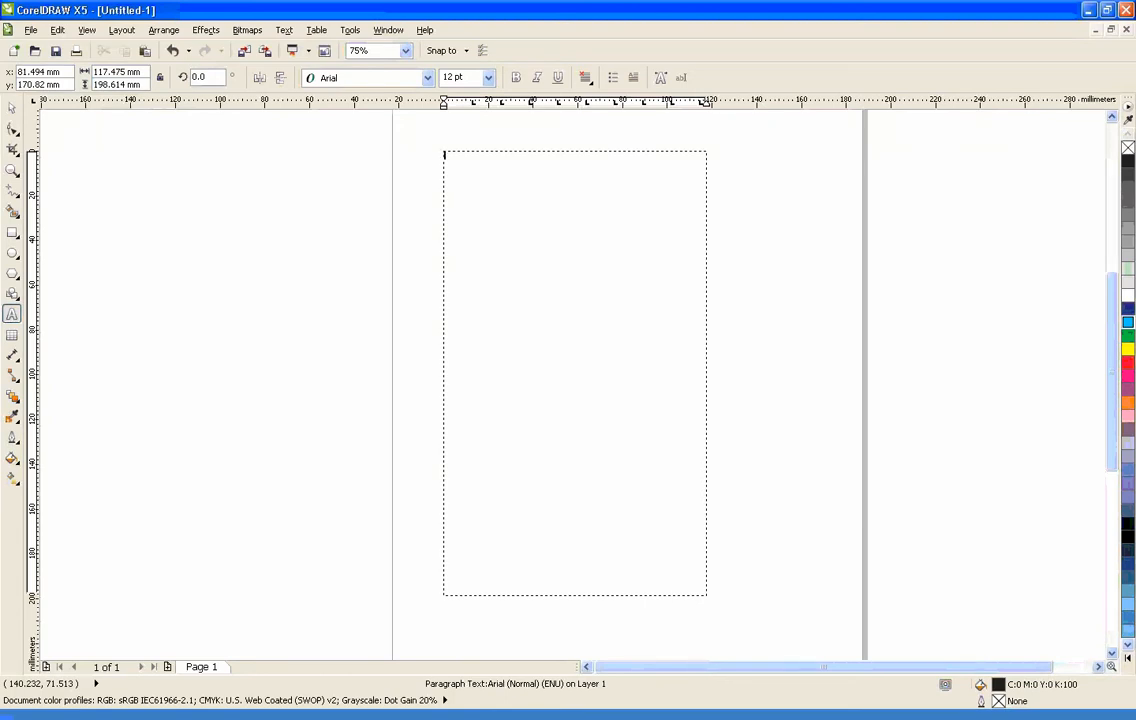
left_click(12, 108)
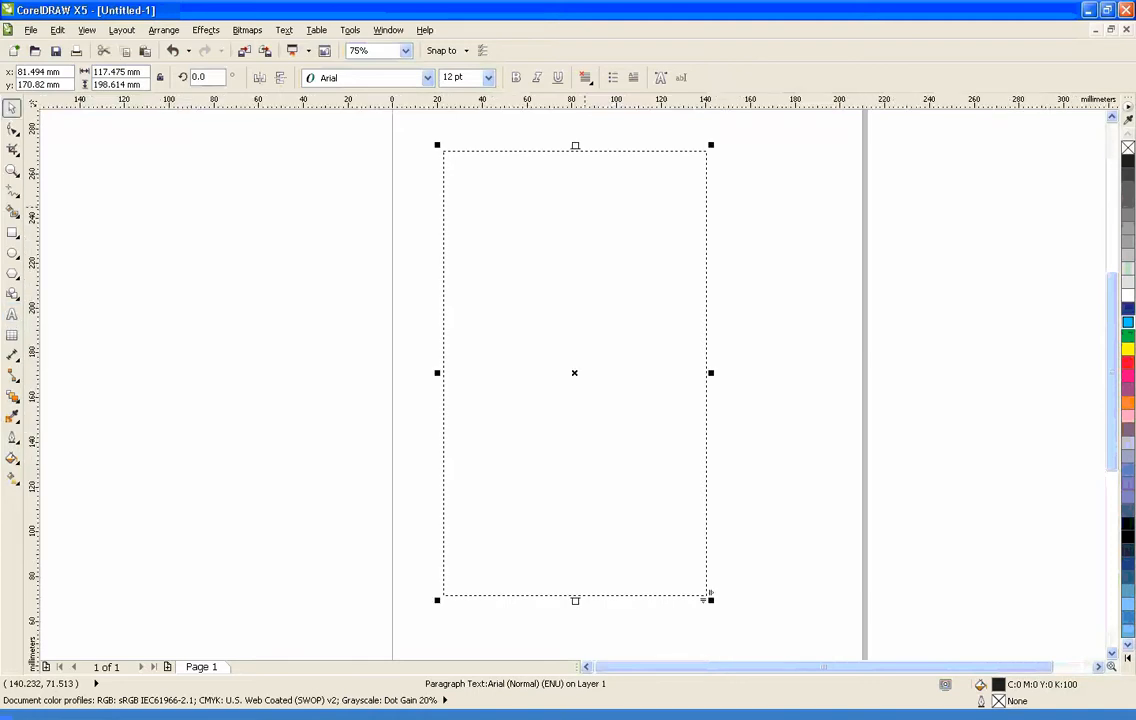
double_click(513, 197)
key("ctrl+space")
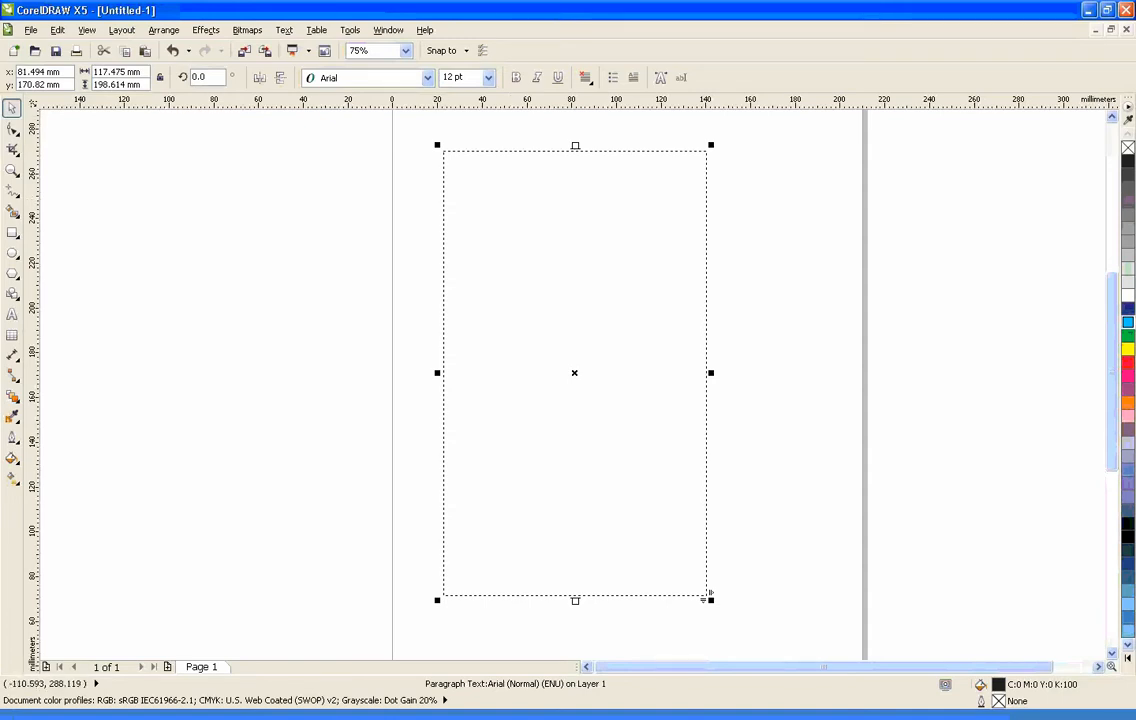
Set the paragraph text frame to 120 mm wide and 200 mm high
double_click(113, 72)
type("120mm")
key("Tab")
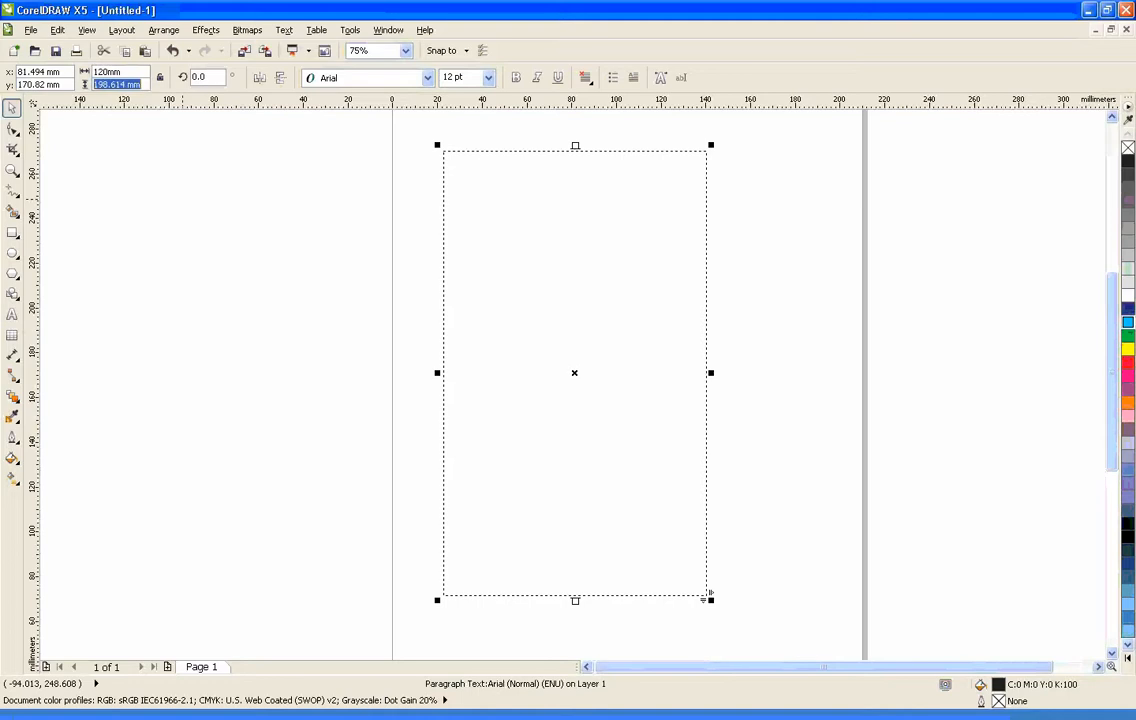
type("200")
key("Return")
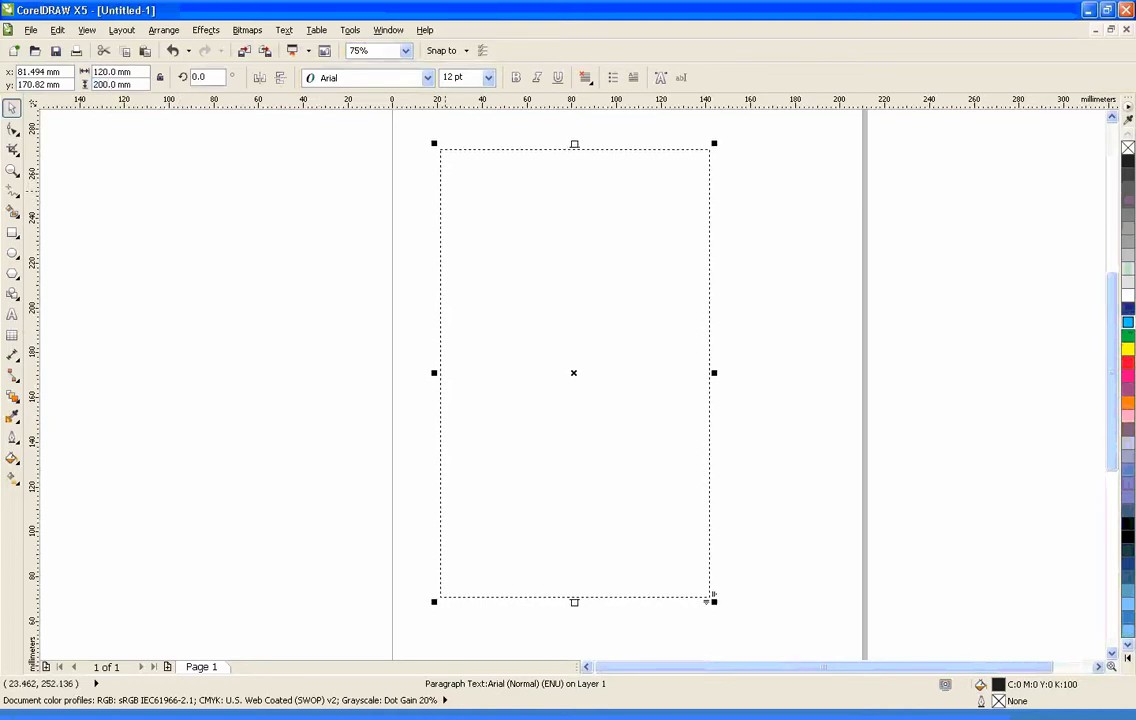
left_click(748, 280)
left_click(641, 314)
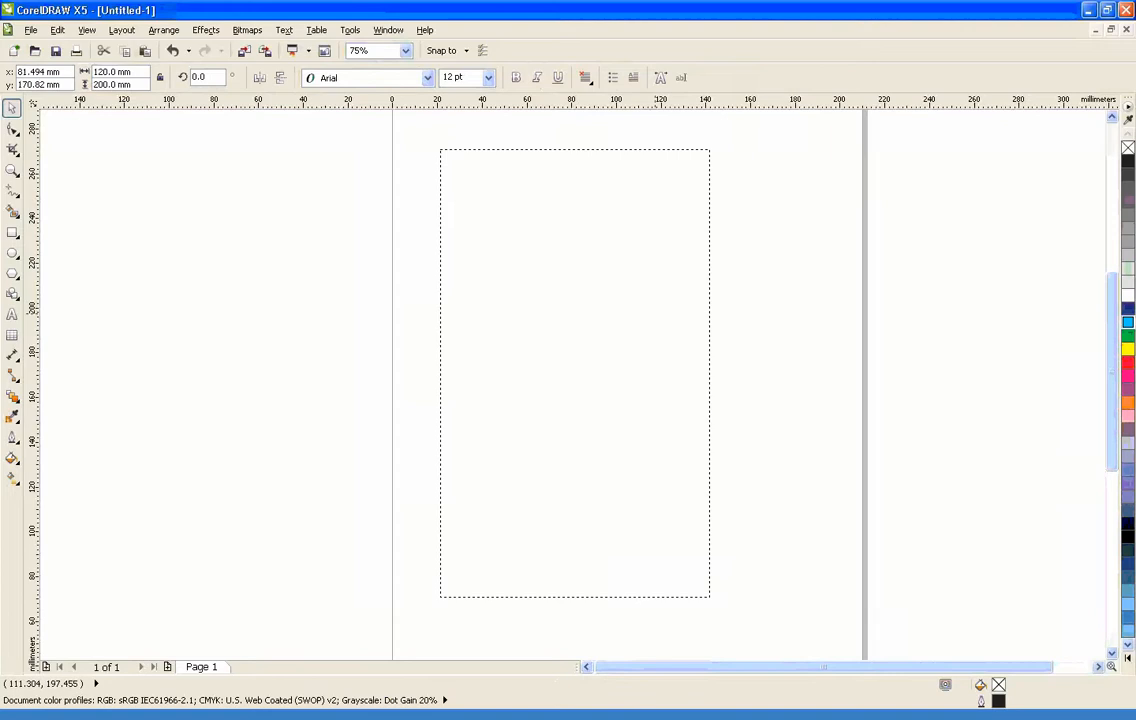
left_click(752, 324)
Move the empty text frame off the page's left side, delete it, and undo the deletion
left_click(566, 377)
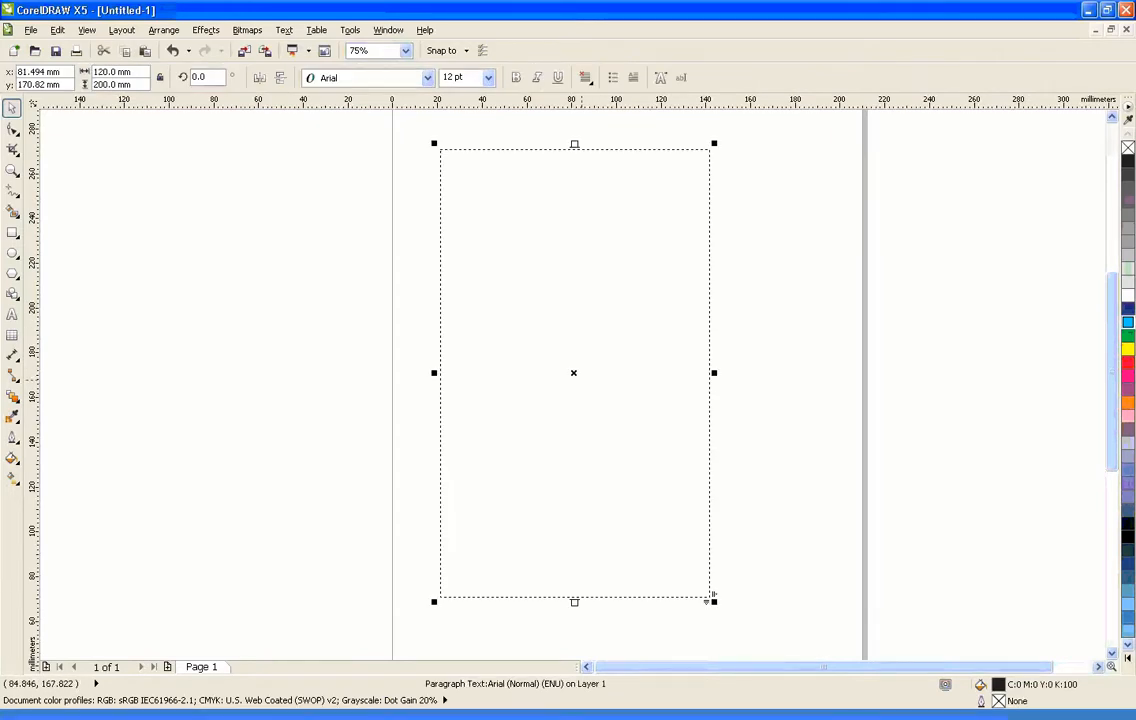
left_click_drag(582, 380, 249, 370)
key("Delete")
scroll(522, 375, "down", 2)
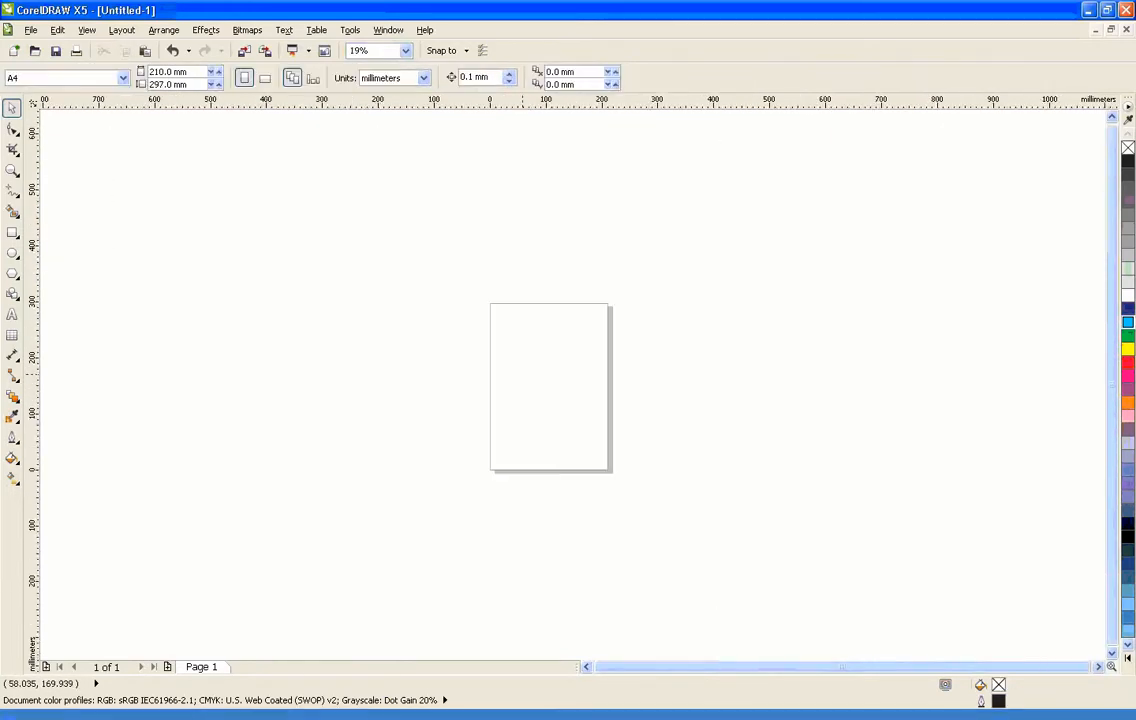
key("ctrl+z")
Move the text frame back onto the page, centered at about X 69 mm and Y 170 mm
left_click_drag(376, 281, 679, 472)
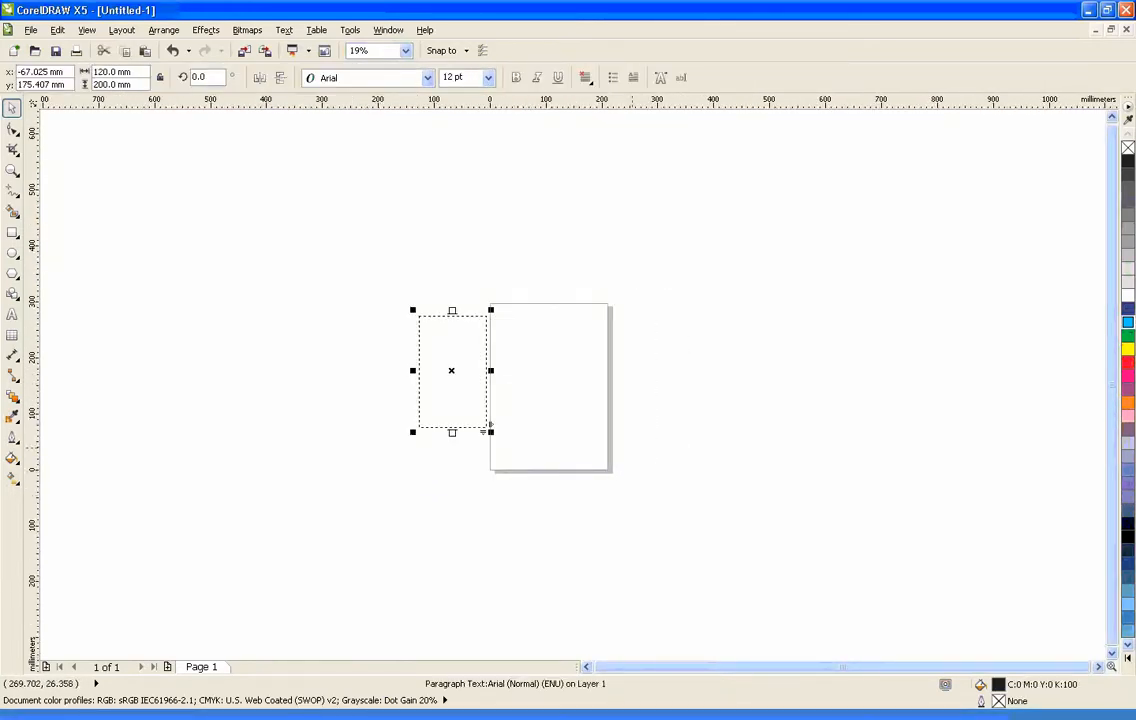
scroll(586, 419, "up", 2)
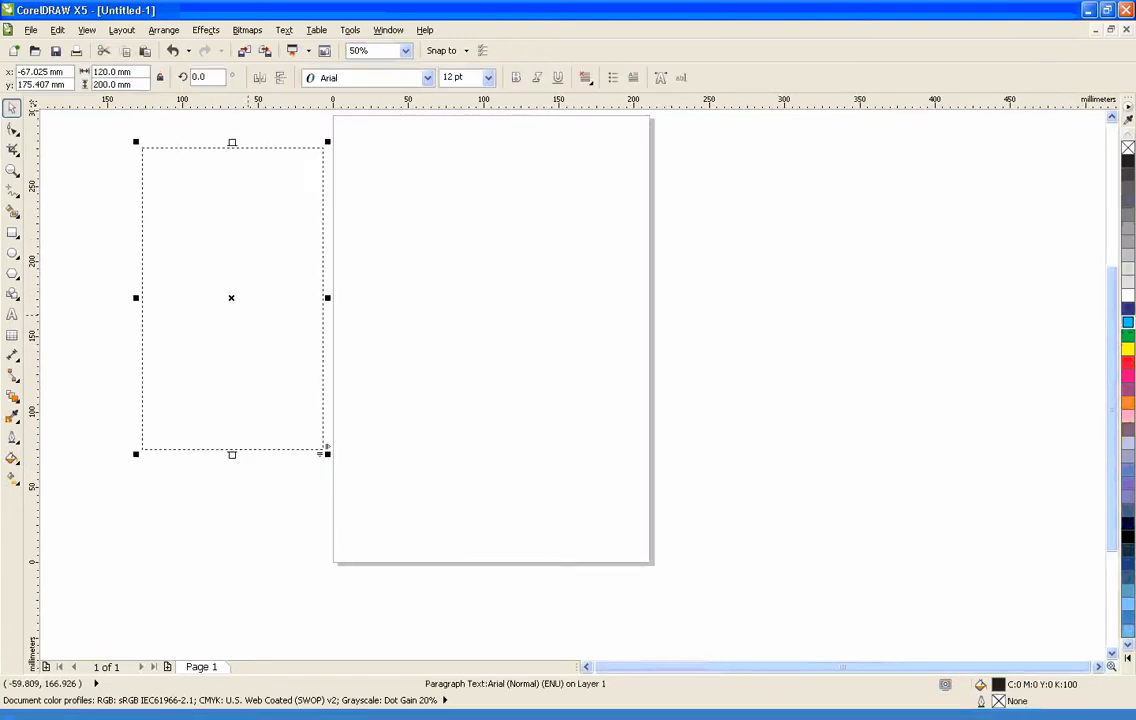
left_click_drag(243, 312, 447, 320)
left_click(635, 363)
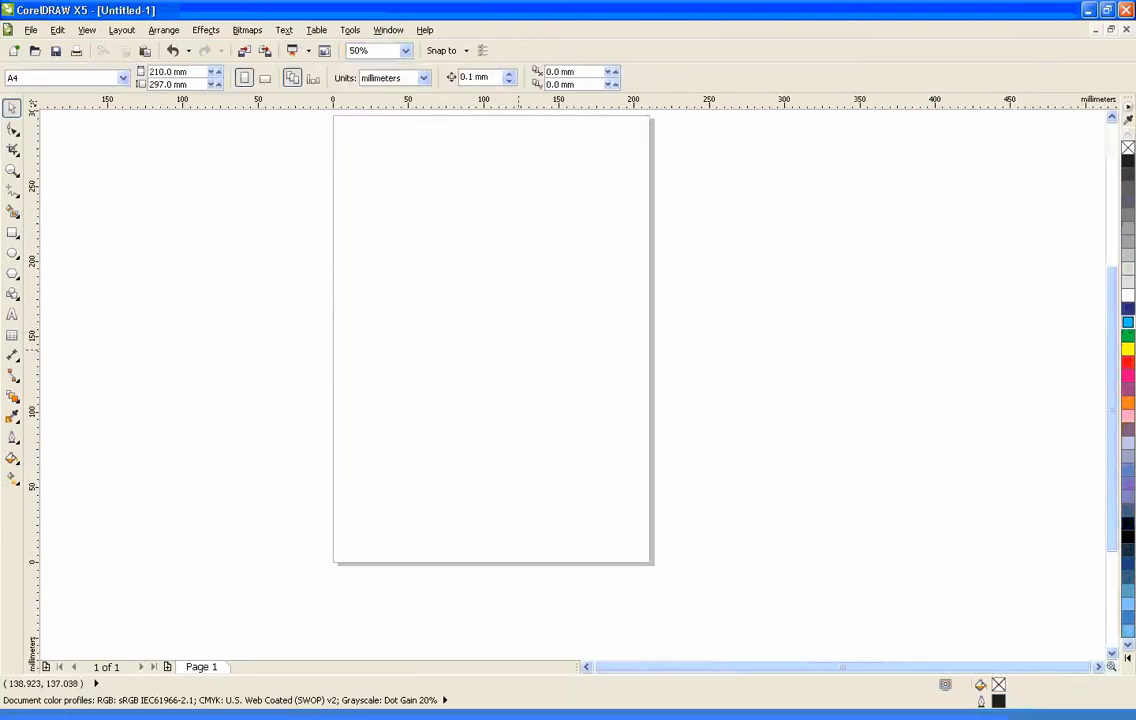
Review the width and height values of the text frame
left_click(530, 341)
double_click(131, 72)
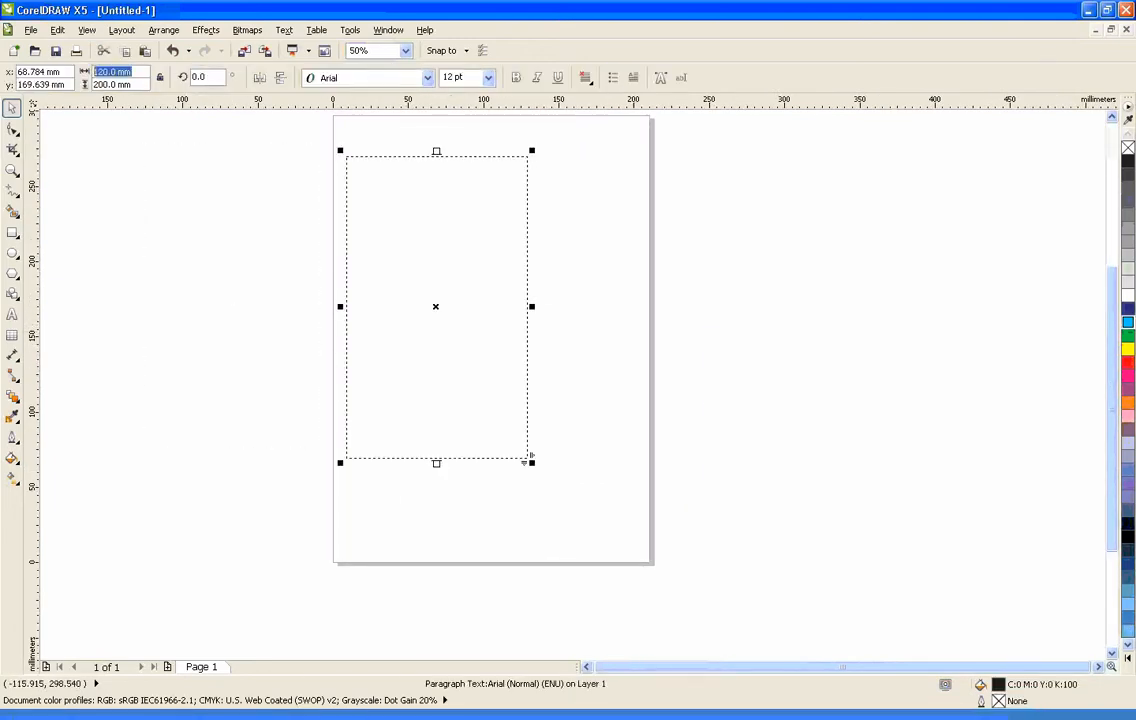
double_click(131, 85)
left_click(423, 303)
left_click(529, 457)
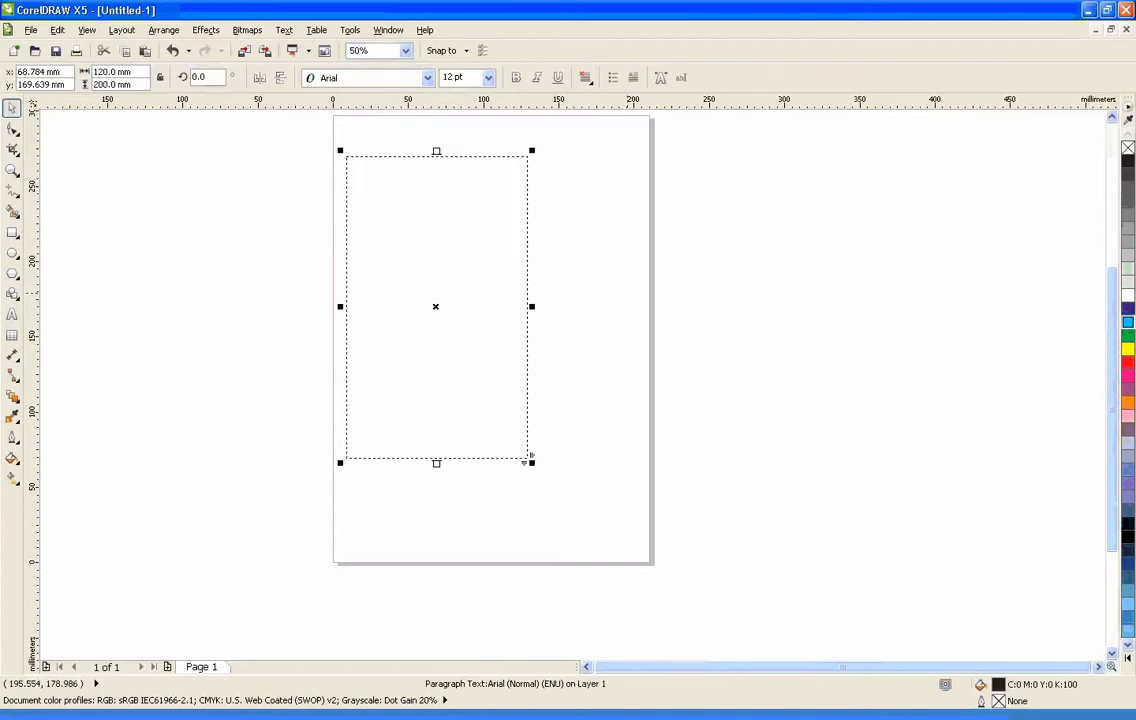
Enter the phrase "Text tool" followed by a space at the start of the paragraph frame
key("F2")
left_click_drag(297, 144, 578, 361)
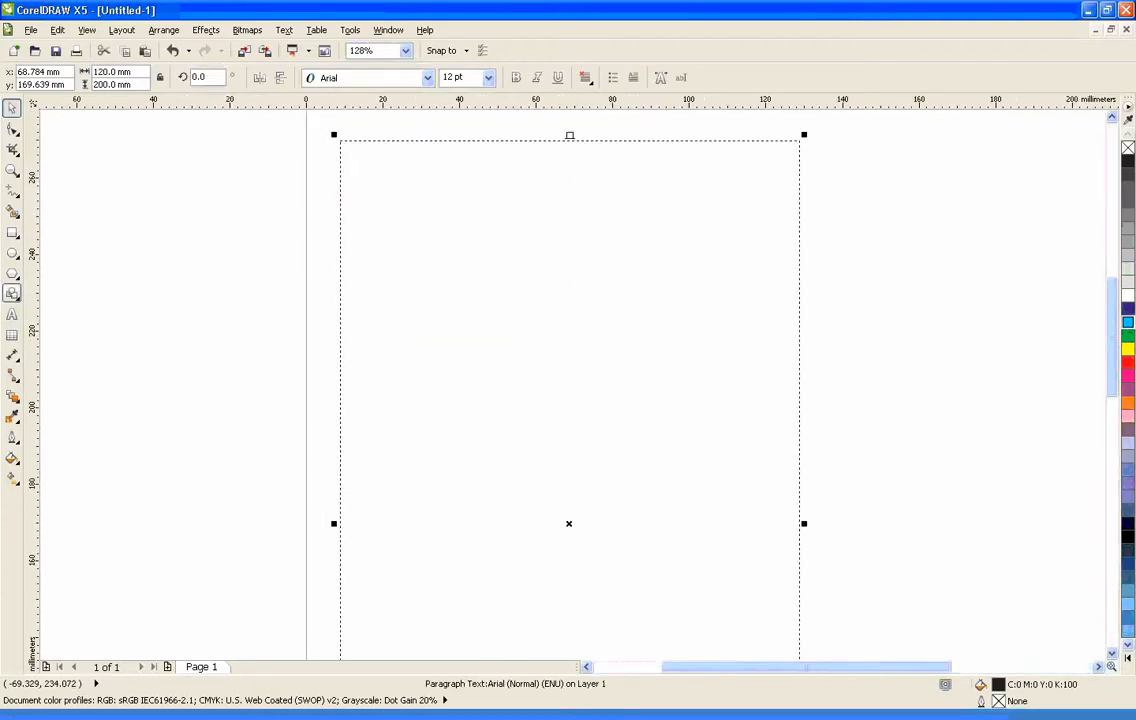
left_click(12, 314)
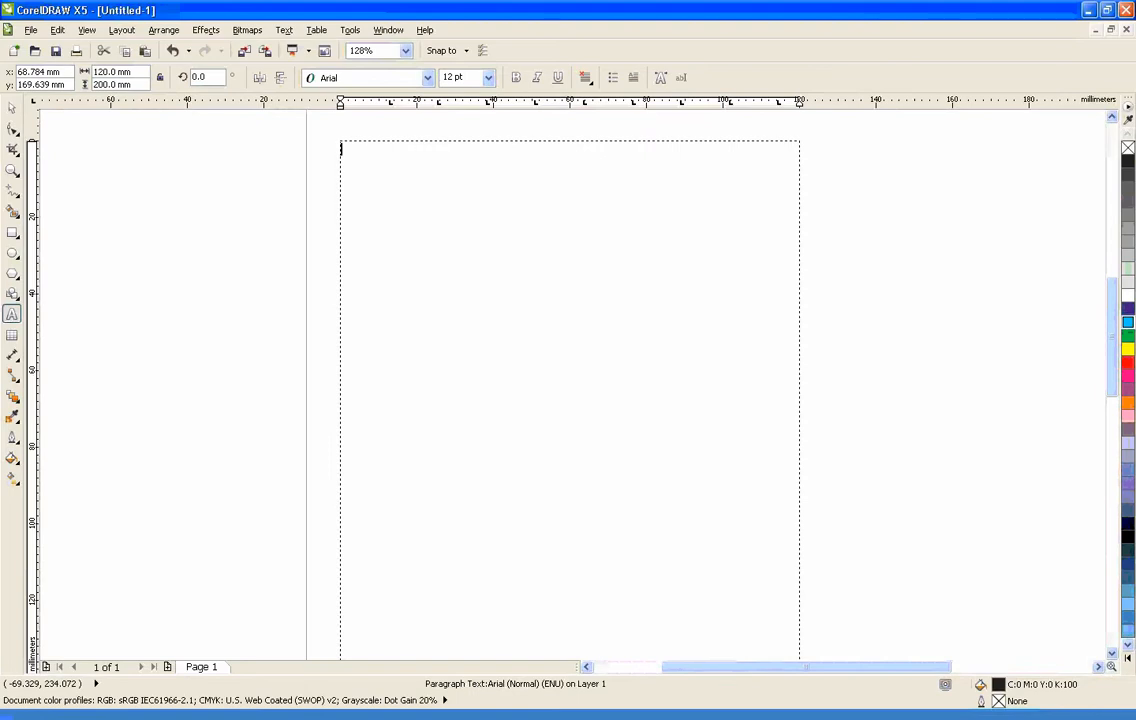
left_click(346, 149)
type("Text tool")
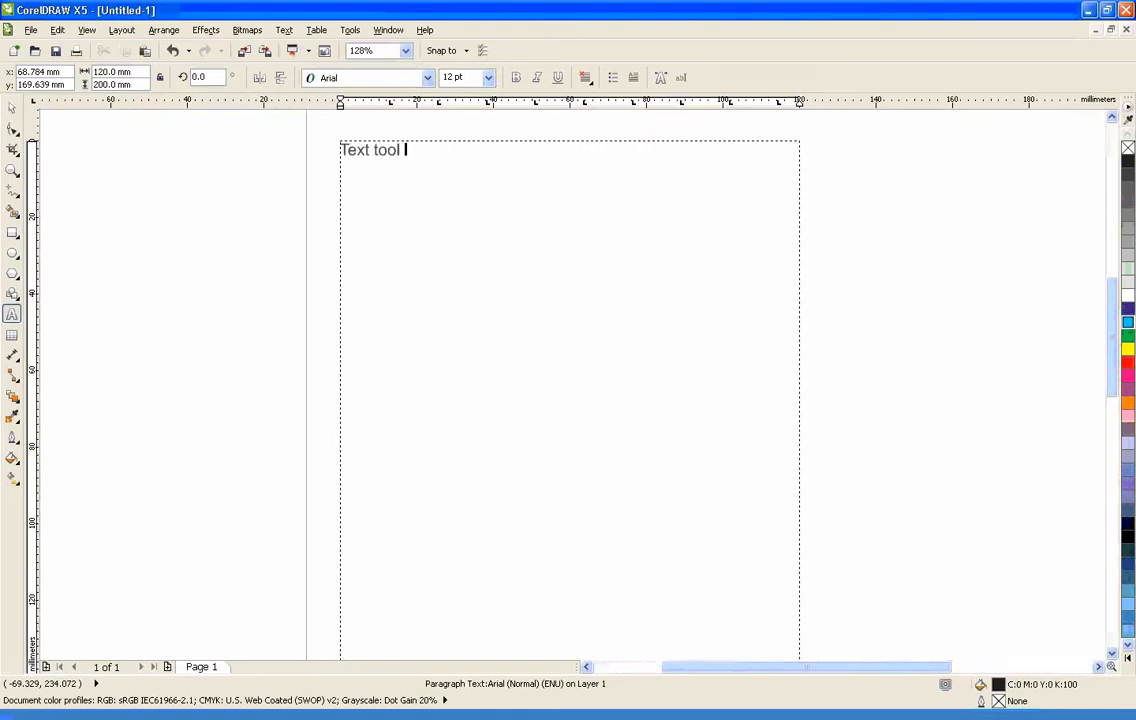
Copy the phrase "Text tool" and paste it repeatedly to build a first paragraph of nearly five lines
key("ctrl+a")
key("ctrl+c")
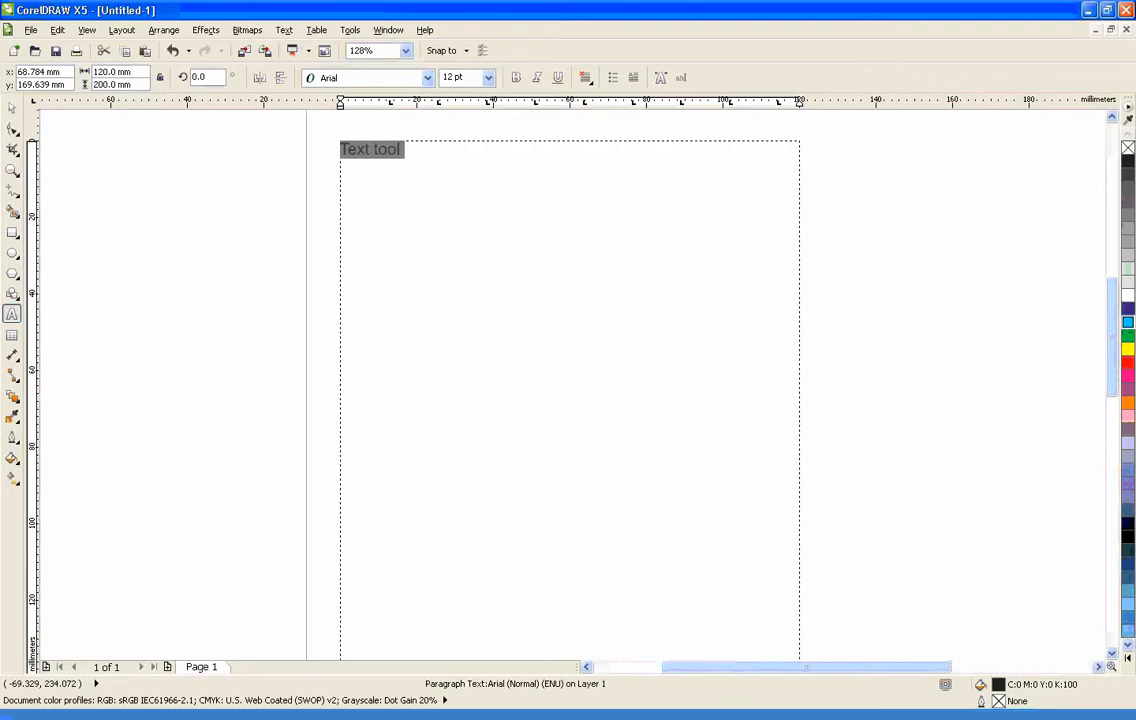
key("Right")
key("ctrl+v")
key("ctrl+v")
key("ctrl+v")
key("ctrl+v")
key("ctrl+v")
key("ctrl+v")
key("ctrl+v")
key("ctrl+v")
key("ctrl+v")
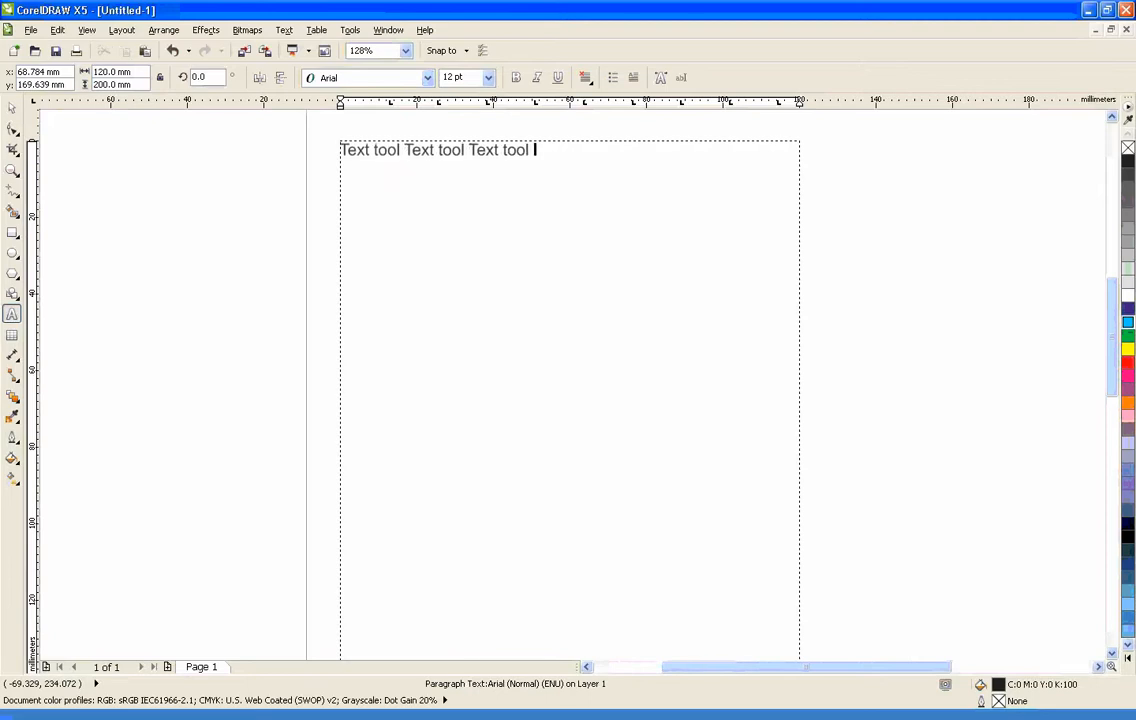
key("ctrl+v")
key("ctrl+v")
key("ctrl+v")
key("ctrl+v")
key("ctrl+v")
key("ctrl+v")
key("ctrl+v")
key("ctrl+v")
key("ctrl+v")
key("ctrl+v")
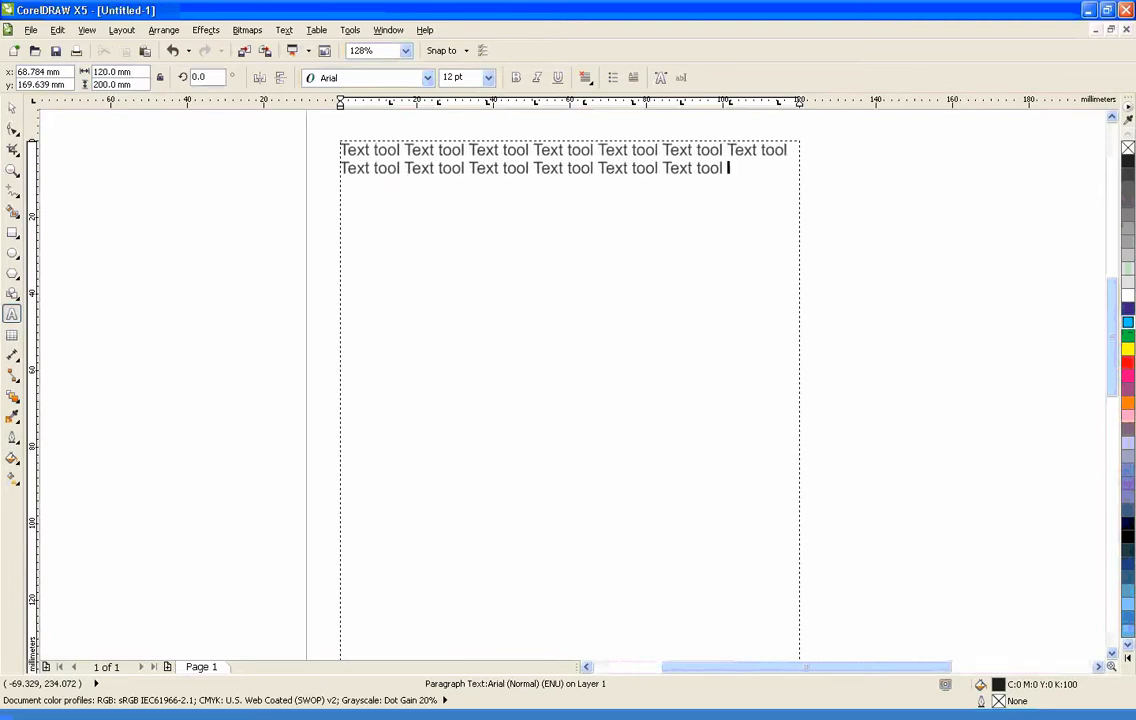
key("ctrl+v")
key("ctrl+v")
key("ctrl+v")
key("ctrl+v")
key("ctrl+v")
key("ctrl+v")
key("ctrl+v")
key("ctrl+v")
key("ctrl+v")
key("ctrl+v")
key("ctrl+v")
key("ctrl+v")
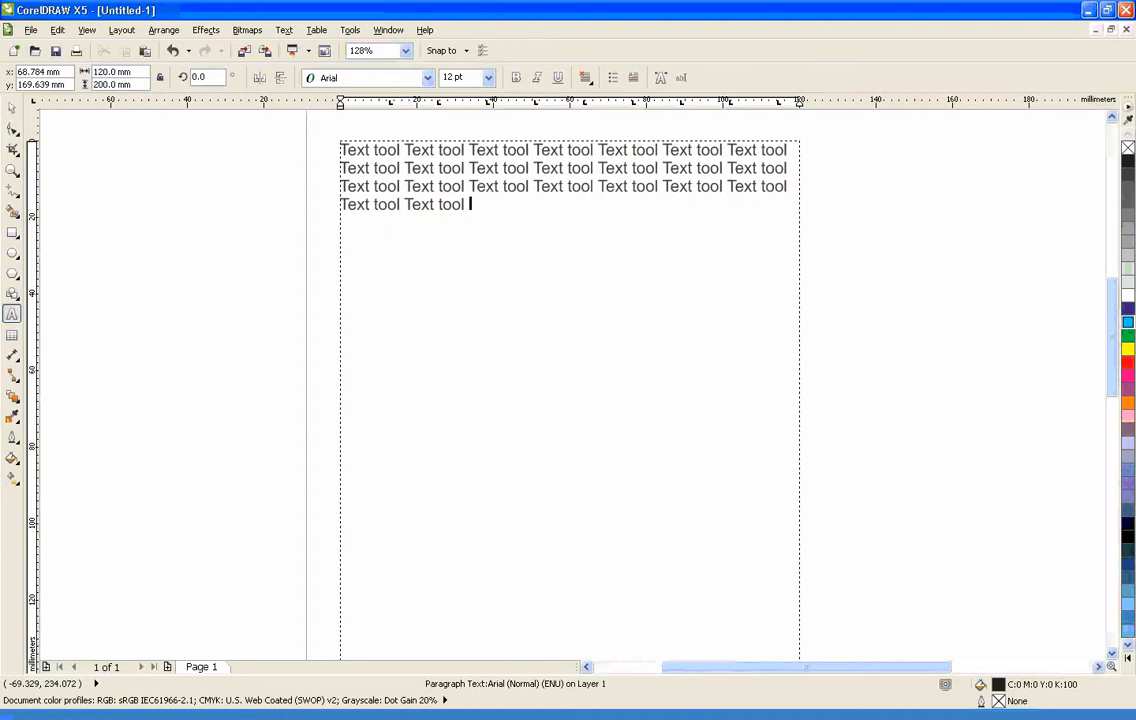
key("ctrl+v")
key("ctrl+v")
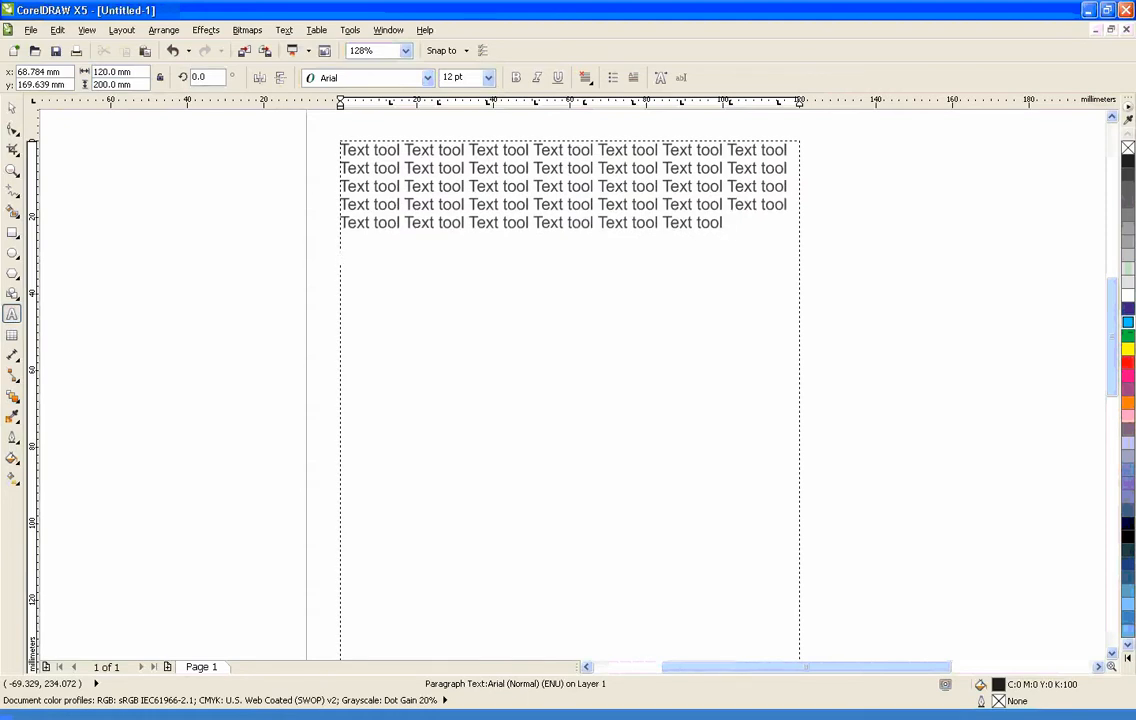
Paste the phrase eleven times below a blank line to form a second paragraph
key("ctrl+v")
key("ctrl+v")
key("ctrl+v")
key("ctrl+v")
key("ctrl+v")
key("ctrl+v")
key("ctrl+v")
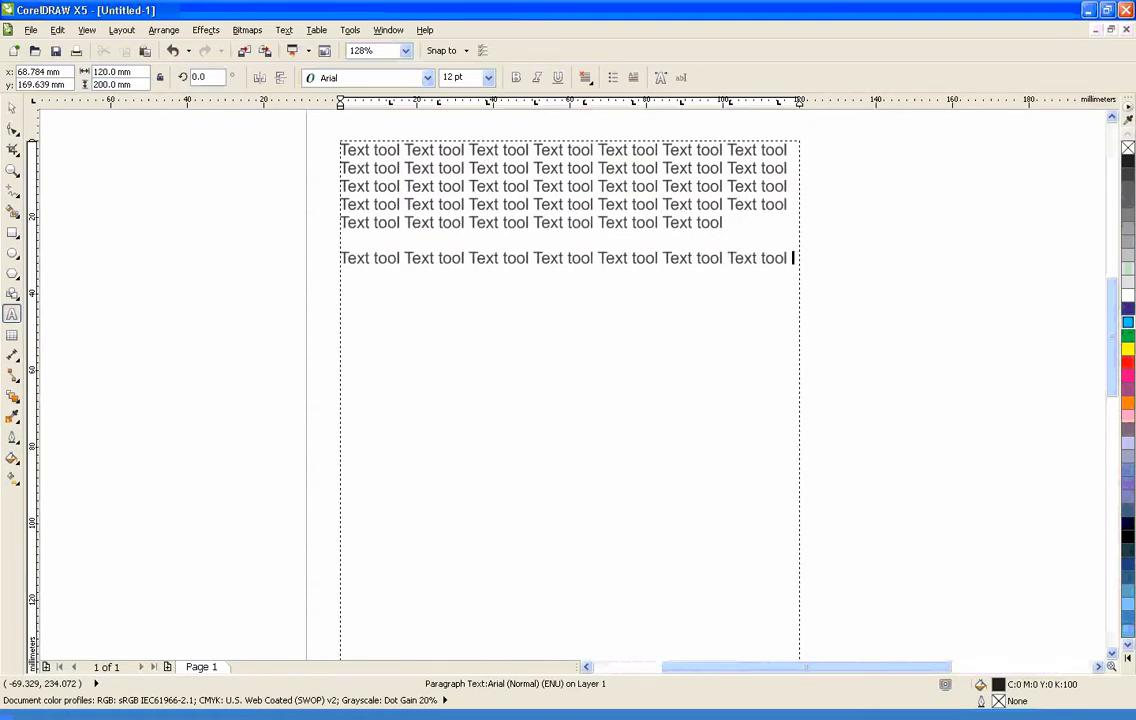
key("ctrl+v")
key("ctrl+v")
key("ctrl+v")
key("ctrl+v")
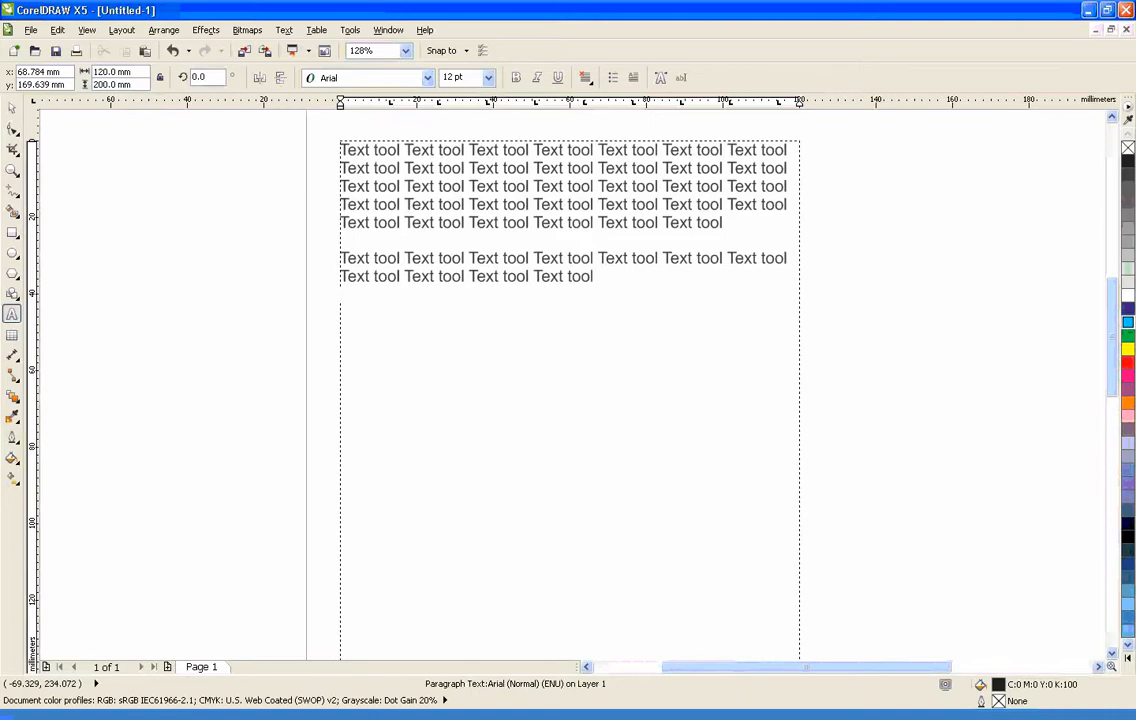
Extend the second paragraph on a new line by pasting the phrase "Text tool" eighteen more times
key("ctrl+v")
key("ctrl+v")
key("ctrl+v")
key("ctrl+v")
key("ctrl+v")
key("ctrl+v")
key("ctrl+v")
key("ctrl+v")
key("ctrl+v")
key("ctrl+v")
key("ctrl+v")
key("ctrl+v")
key("ctrl+v")
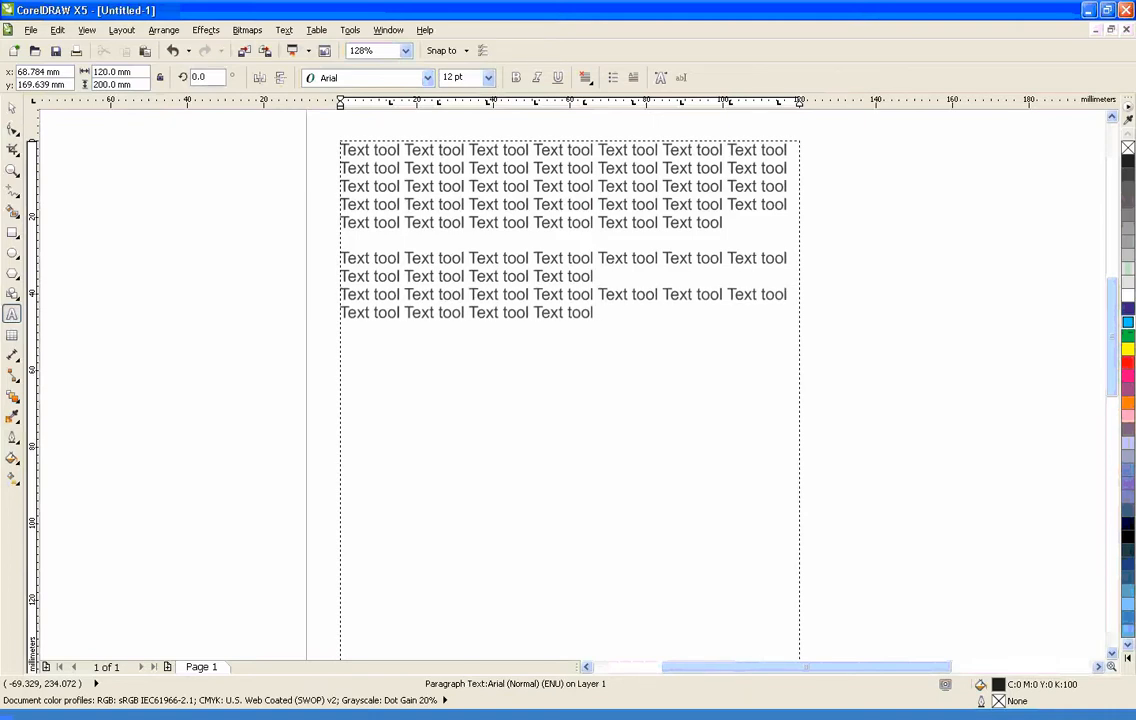
key("ctrl+v")
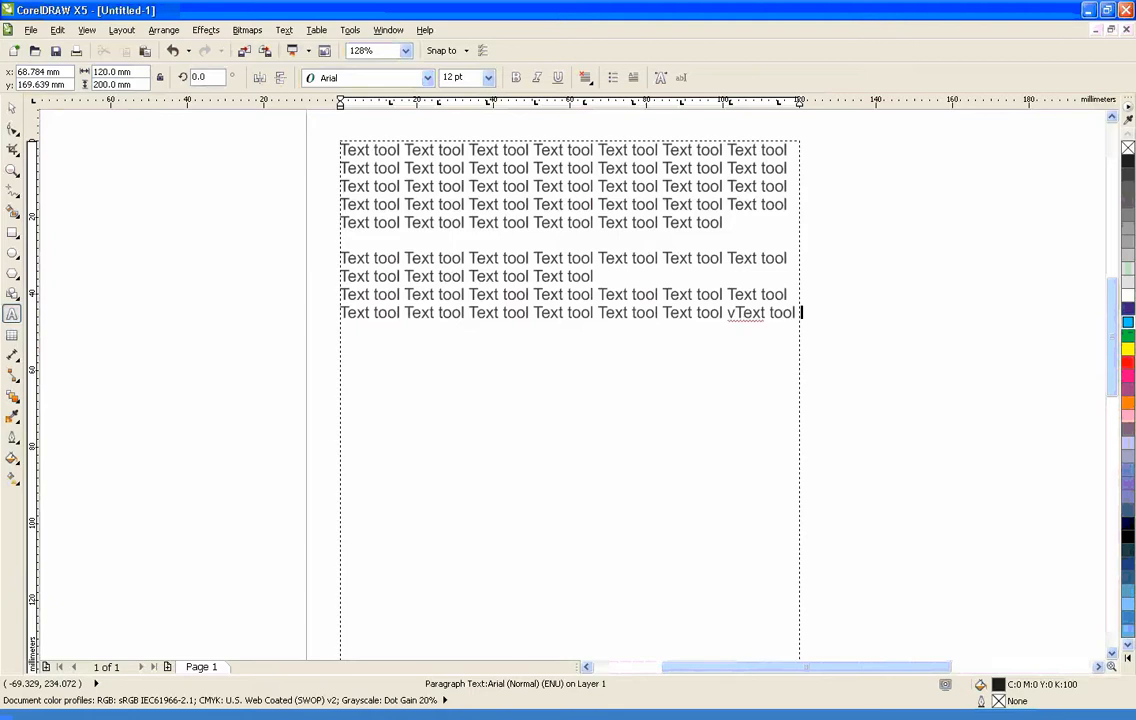
key("ctrl+v")
key("ctrl+v")
key("ctrl+v")
key("ctrl+v")
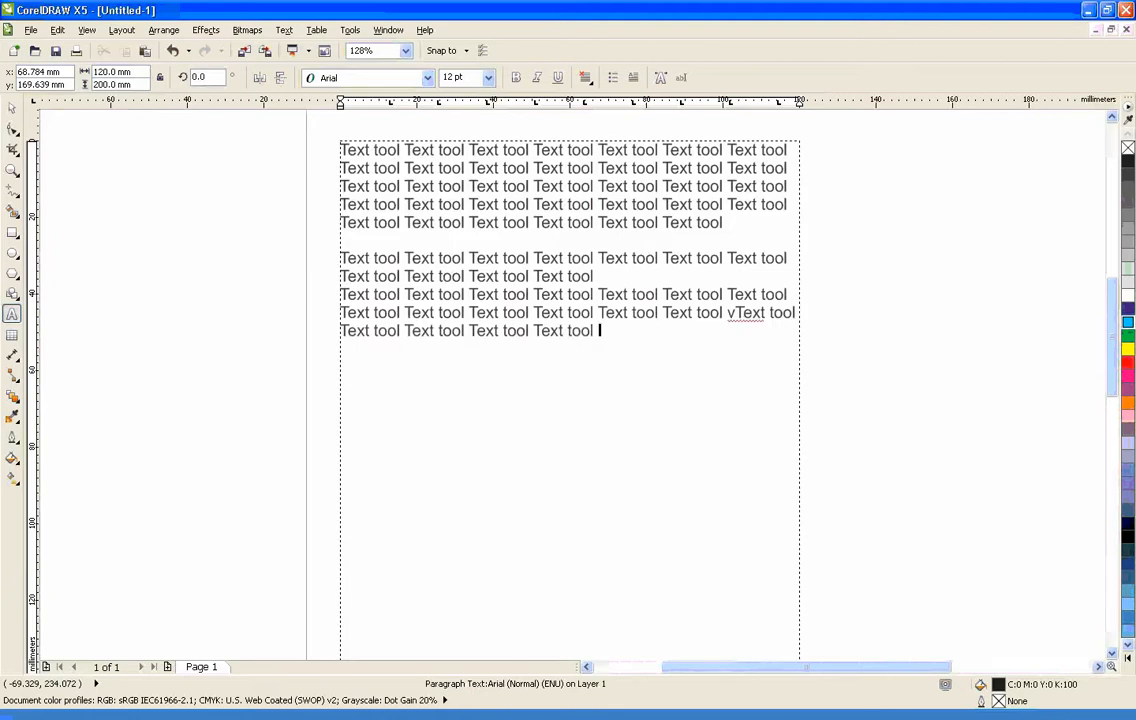
Paste the phrase "Text tool" twenty-four times below a blank line to form a third paragraph
key("ctrl+v")
key("ctrl+v")
key("ctrl+v")
key("ctrl+v")
key("ctrl+v")
key("ctrl+v")
key("ctrl+v")
key("ctrl+v")
key("ctrl+v")
key("ctrl+v")
key("ctrl+v")
key("ctrl+v")
key("ctrl+v")
key("ctrl+v")
key("ctrl+v")
key("ctrl+v")
key("ctrl+v")
key("ctrl+v")
key("ctrl+v")
key("ctrl+v")
key("ctrl+v")
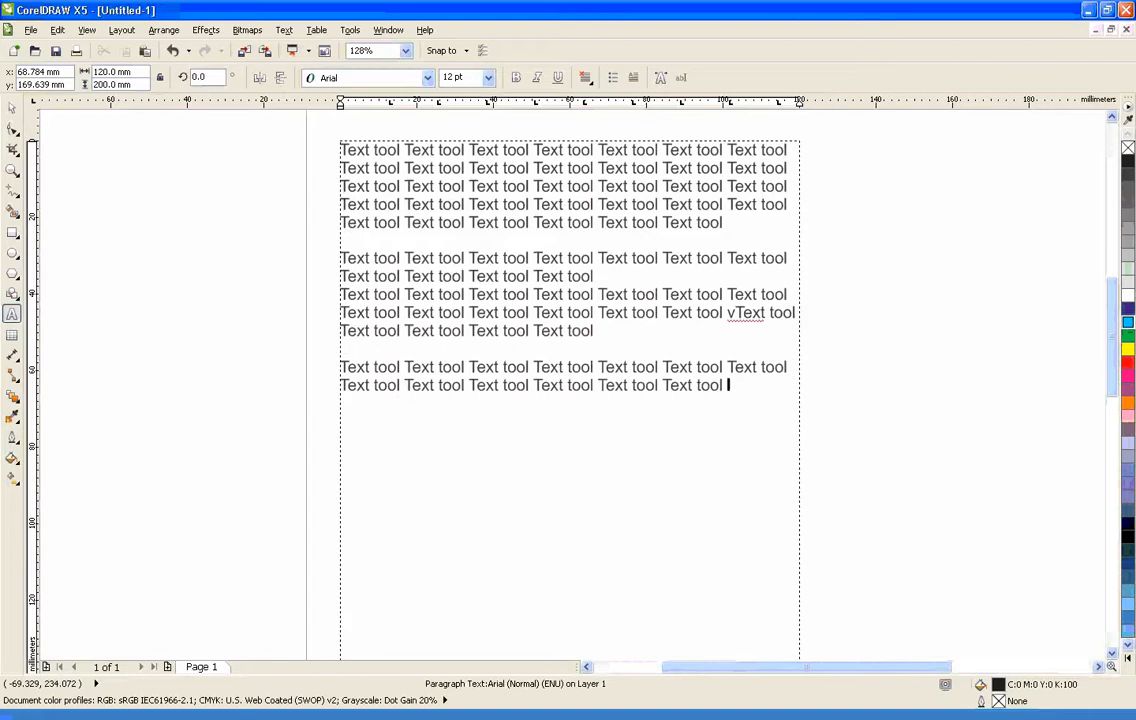
key("ctrl+v")
key("ctrl+v")
key("ctrl+v")
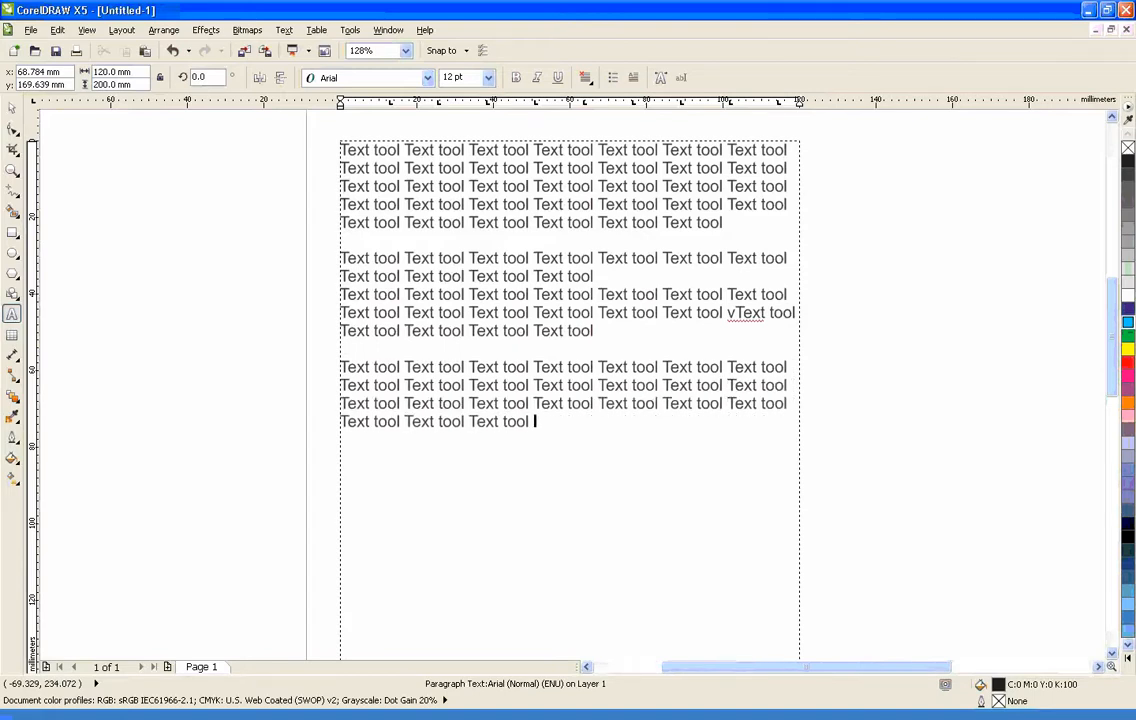
key("ctrl+a")
key("ctrl+v")
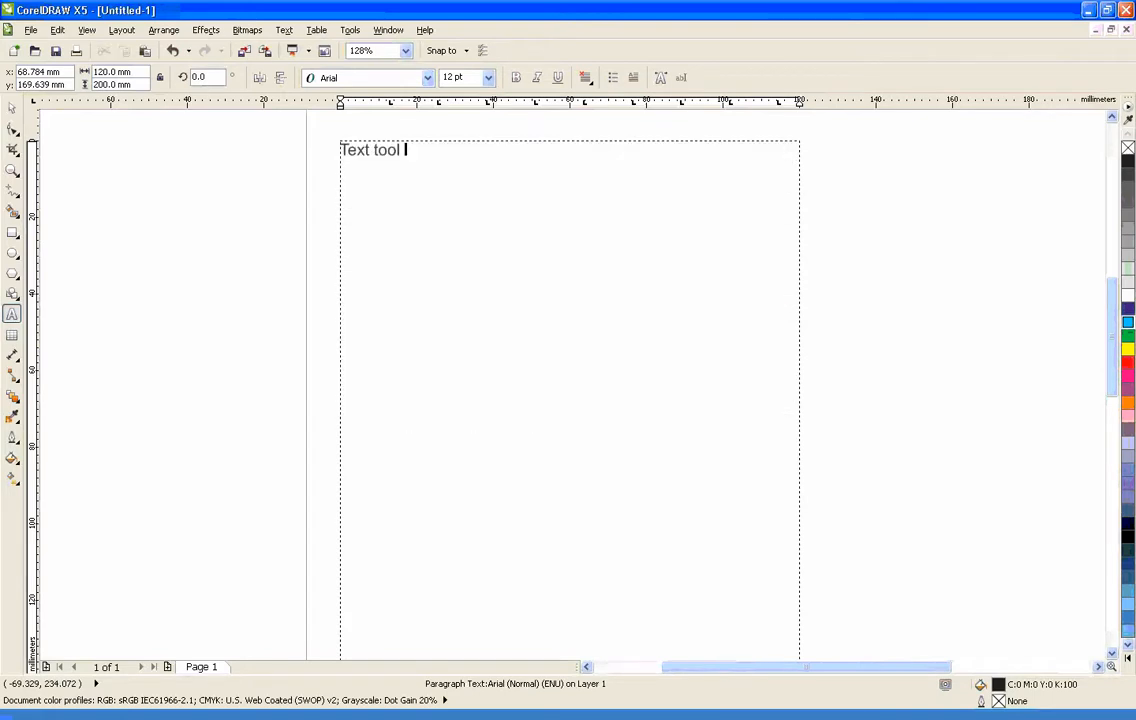
key("ctrl+z")
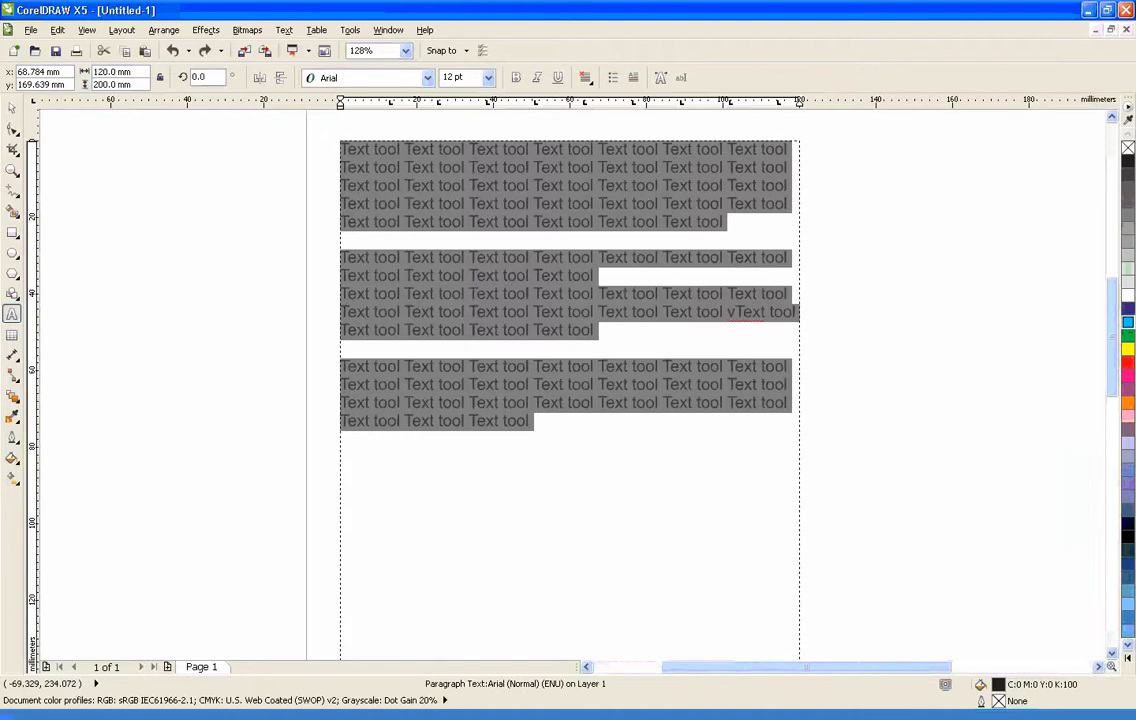
Copy all the sample paragraphs and paste them repeatedly at the end until the frame is full, then deselect the frame
key("Right")
type("Text tool Text tool Text tool Text tool Text tool Text tool Text tool Text tool Text tool Text tool Text tool Text tool Text tool Text tool Text tool Text tool Text tool Text tool Text tool Text tool Text tool Text tool Text tool Text tool Text tool Text tool Text tool Text tool Text tool Text tool Text tool Text tool Text tool Text tool  Text tool Text tool Text tool Text tool Text tool Text tool Text tool Text tool Text tool Text tool Text tool Text tool Text tool Text tool Text tool Text tool Text tool Text tool Text tool Text tool Text tool Text tool Text tool Text tool vText tool Text tool Text tool Text tool Text tool  Text tool Text tool Text tool Text tool Text tool Text tool Text tool Text tool Text tool Text tool Text tool Text tool Text tool Text tool Text tool Text tool Text tool Text tool Text tool Text tool Text tool Text tool Text tool Text tool")
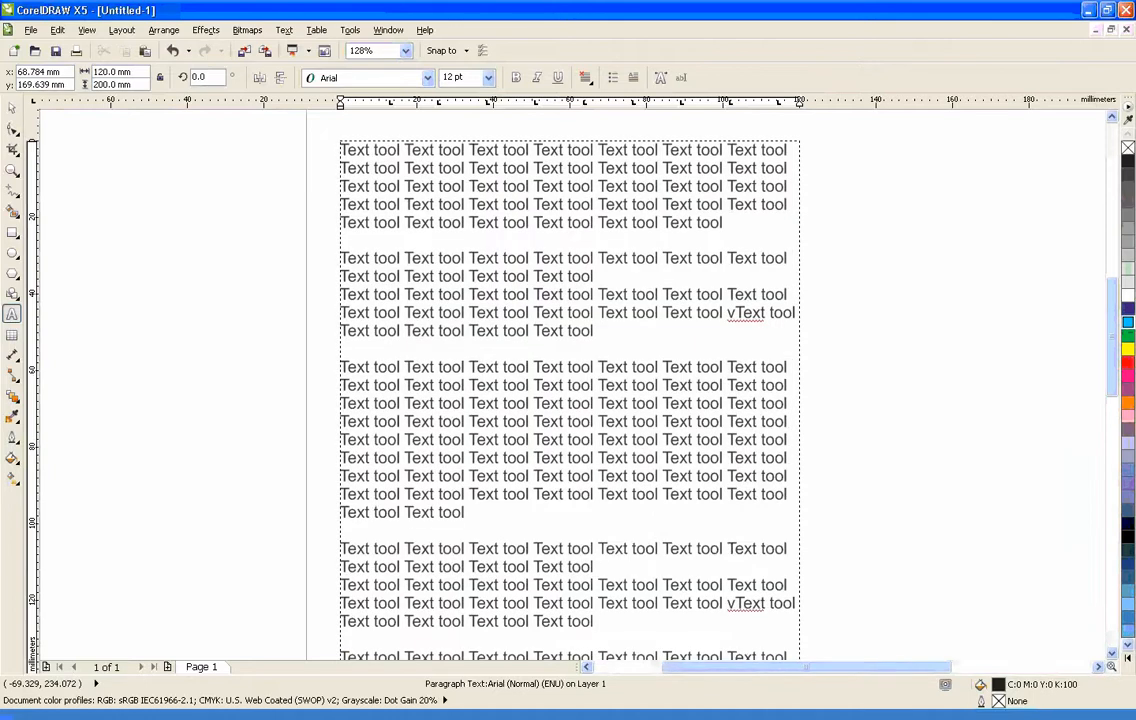
scroll(570, 400, "down", 10)
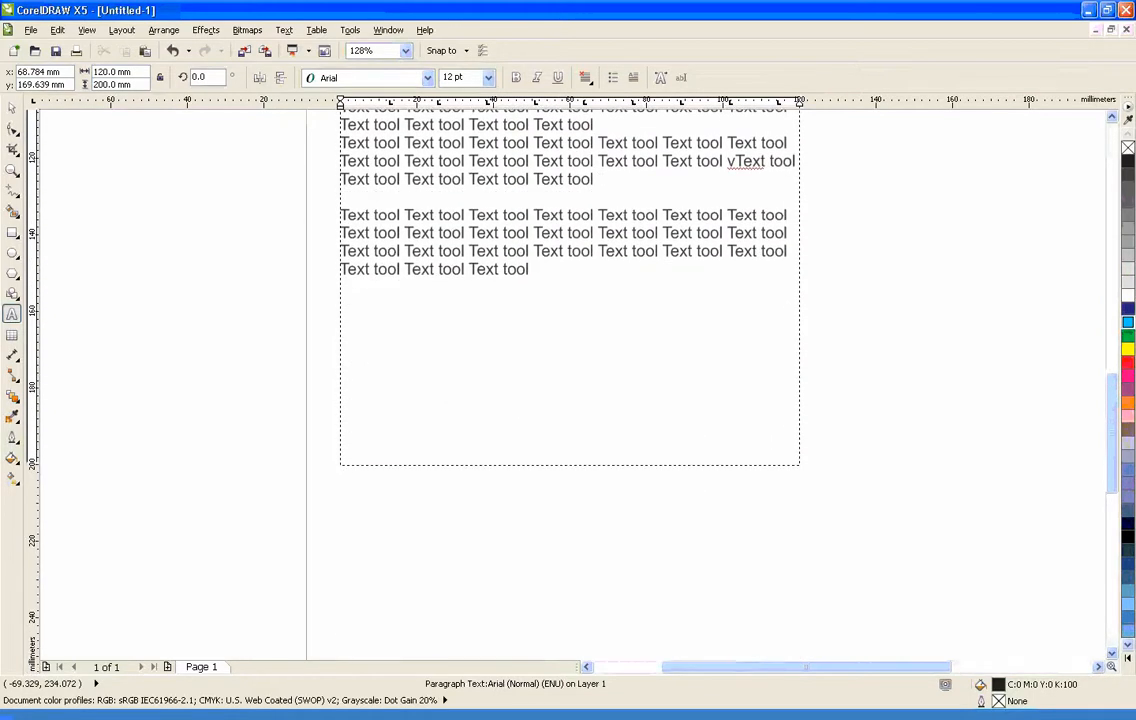
scroll(858, 477, "down", 4)
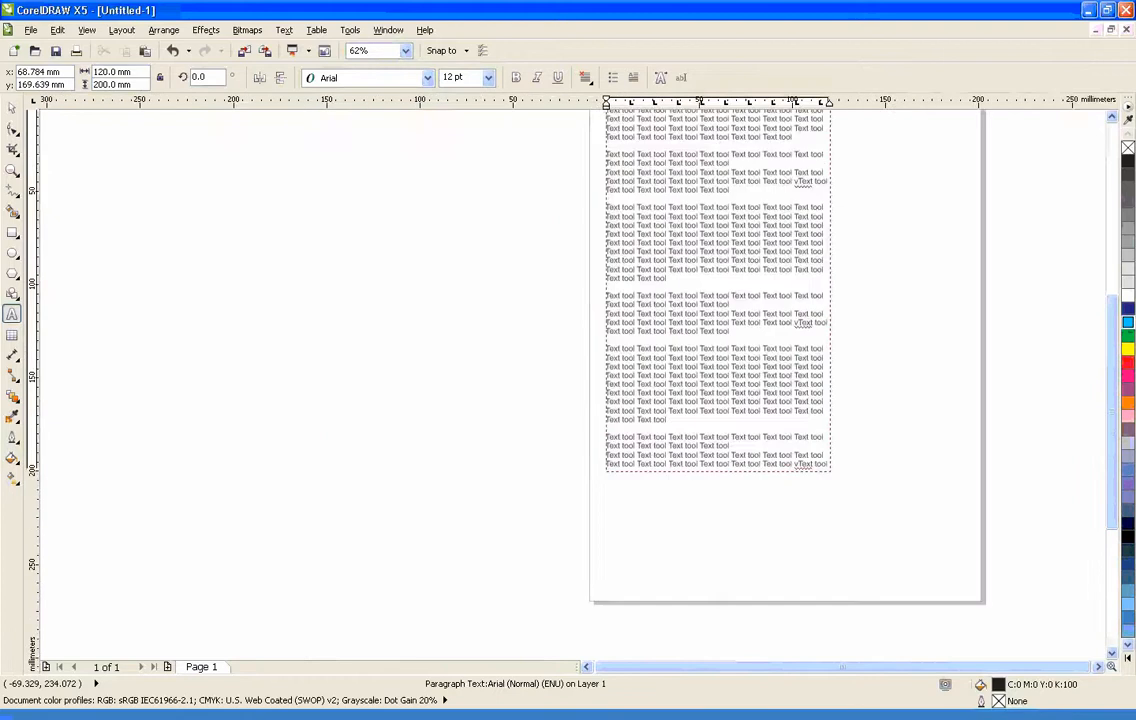
left_click(1111, 117)
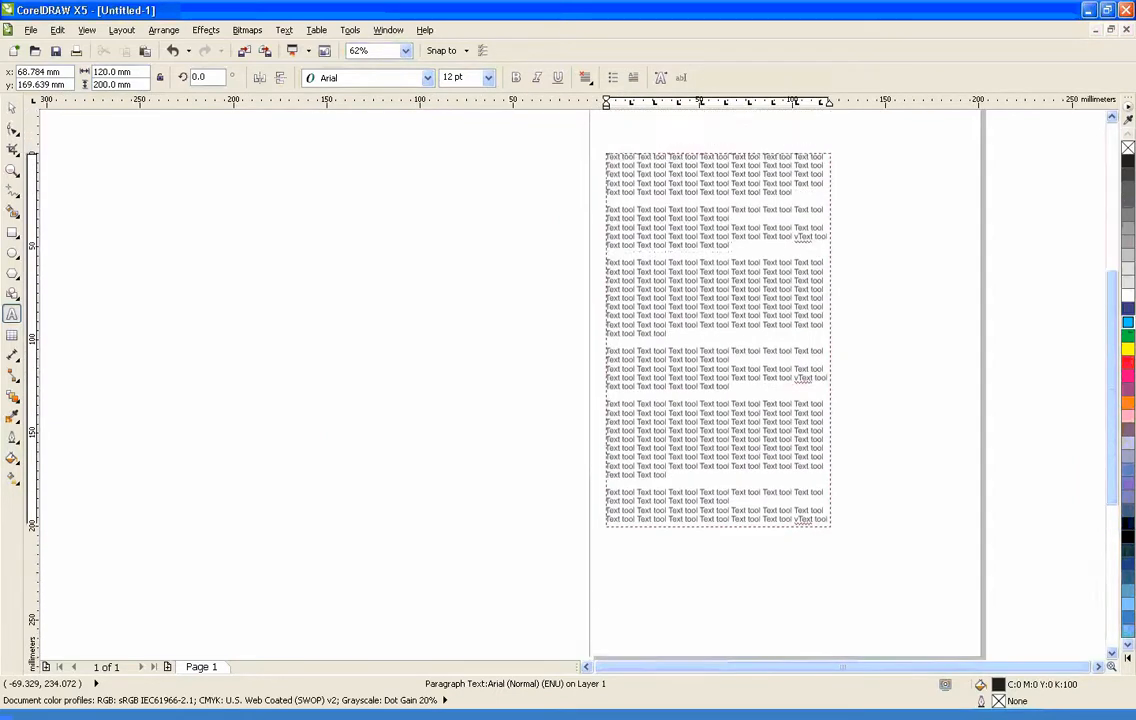
left_click(1111, 117)
left_click(12, 108)
left_click(222, 206)
left_click(679, 532)
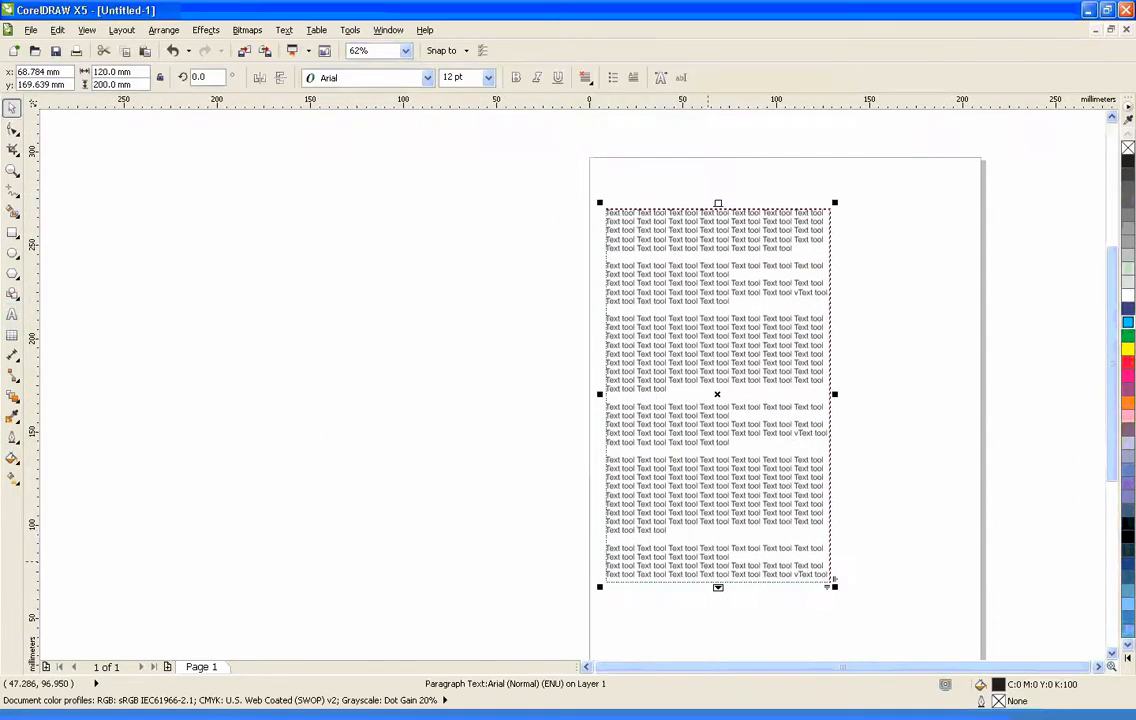
left_click(907, 535)
left_click(1098, 667)
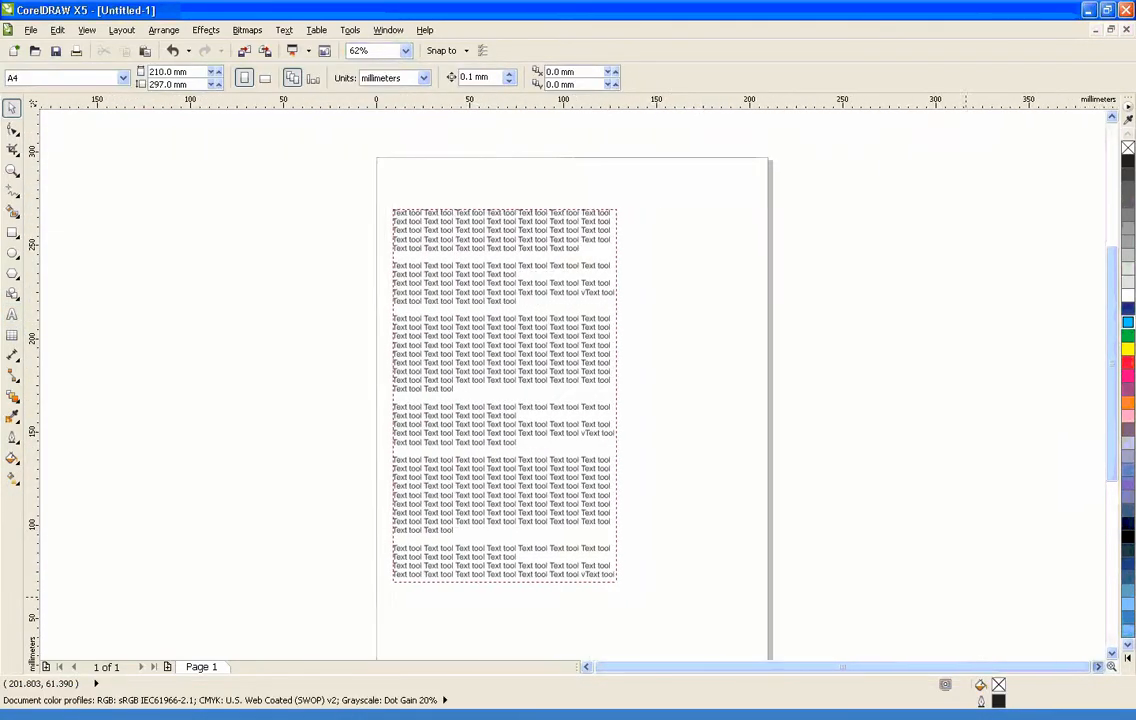
Apply a drop cap to the first letter "T" of the first paragraph
left_click_drag(349, 181, 680, 400)
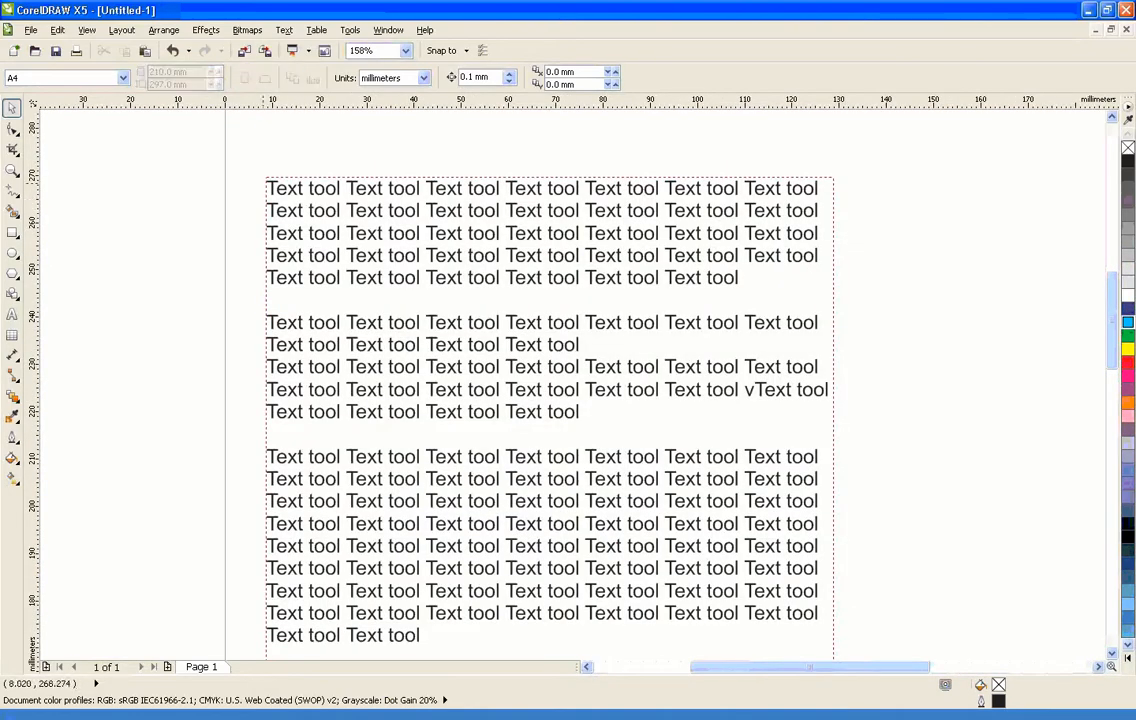
left_click_drag(203, 151, 653, 407)
left_click(262, 203)
double_click(249, 205)
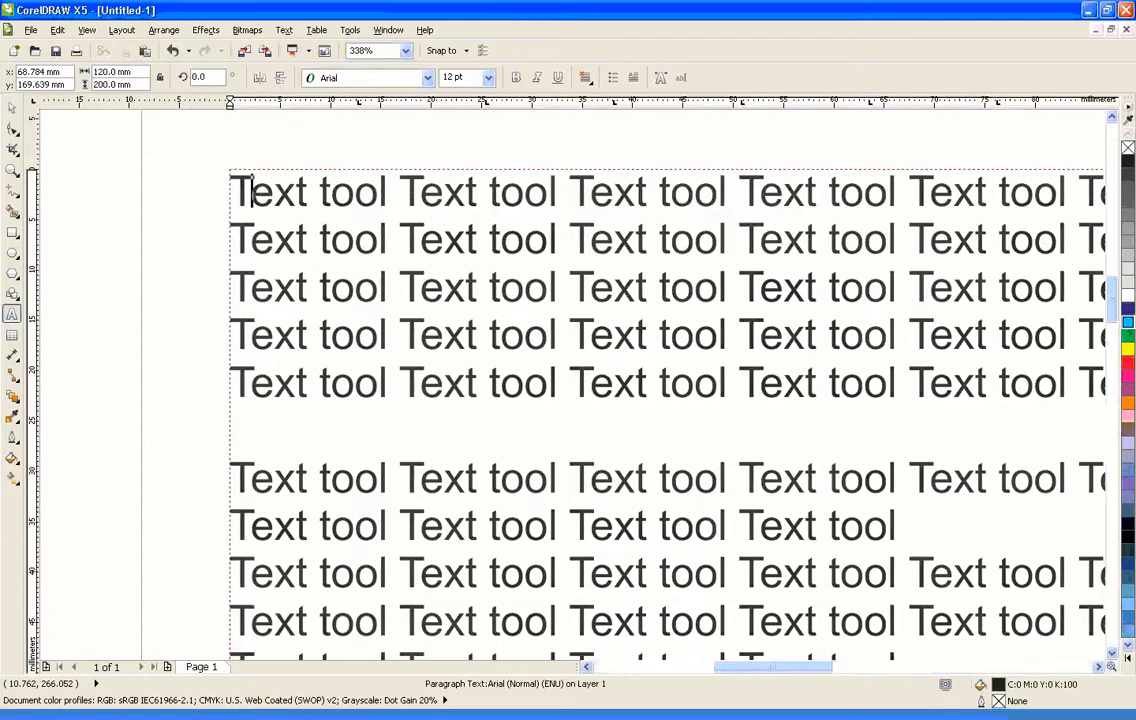
key("shift+Left")
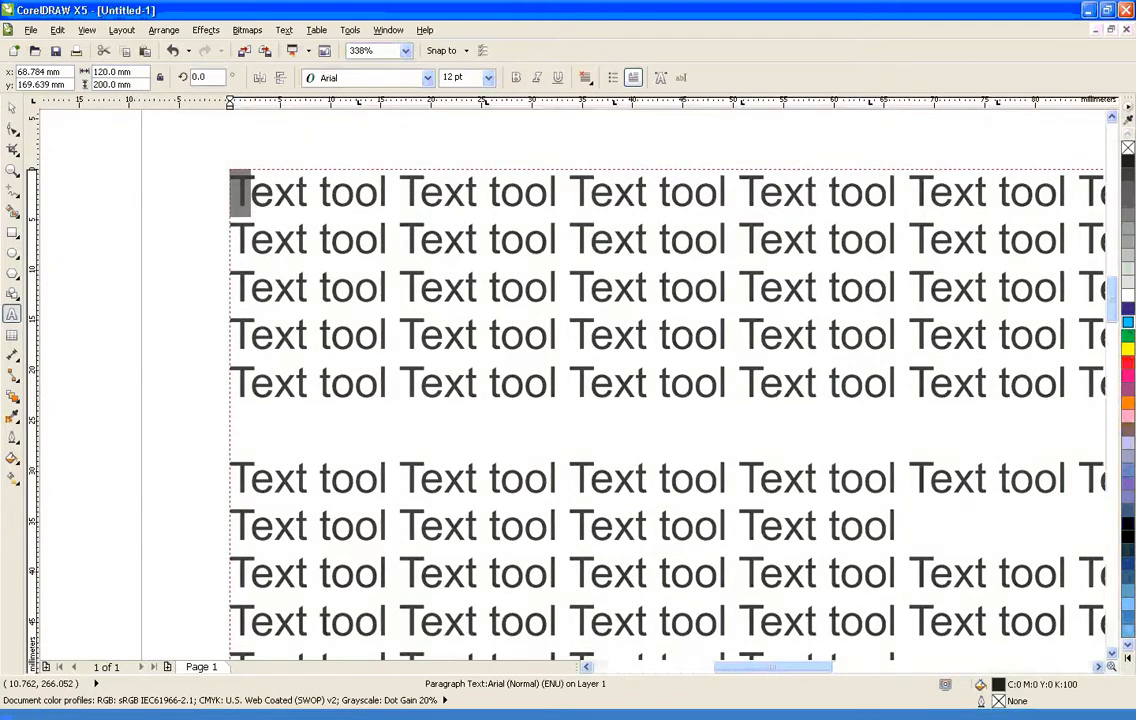
left_click(633, 77)
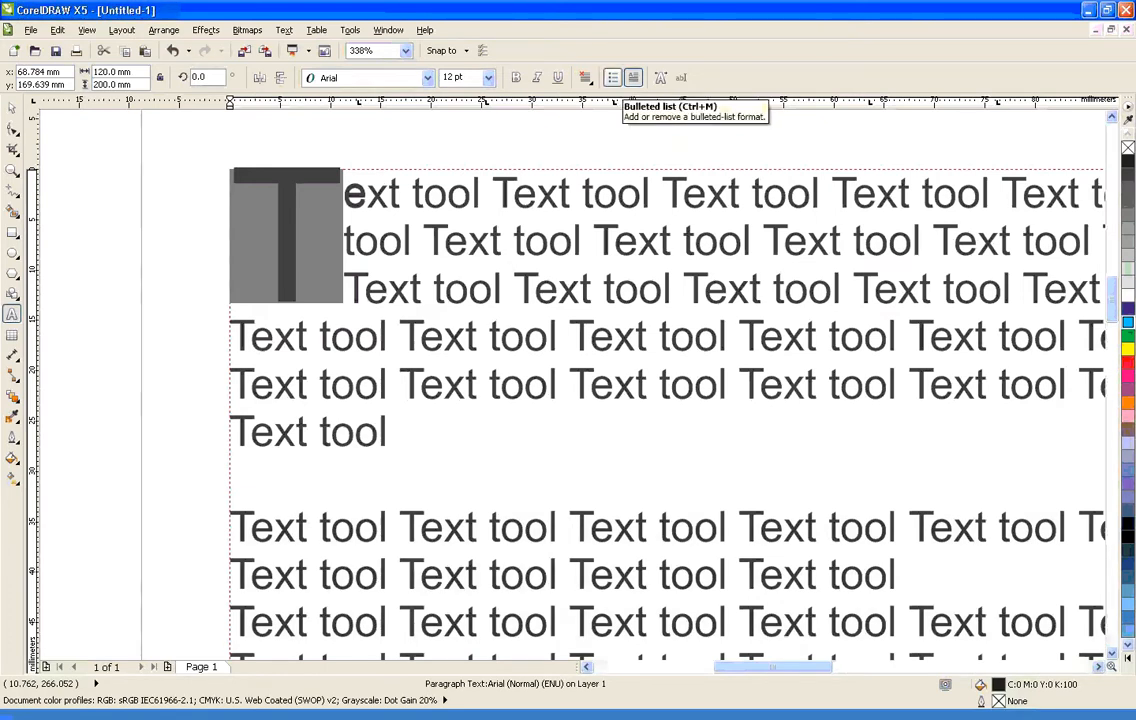
Try the bulleted list format on the first paragraph, then remove it and restore the drop cap
left_click(613, 78)
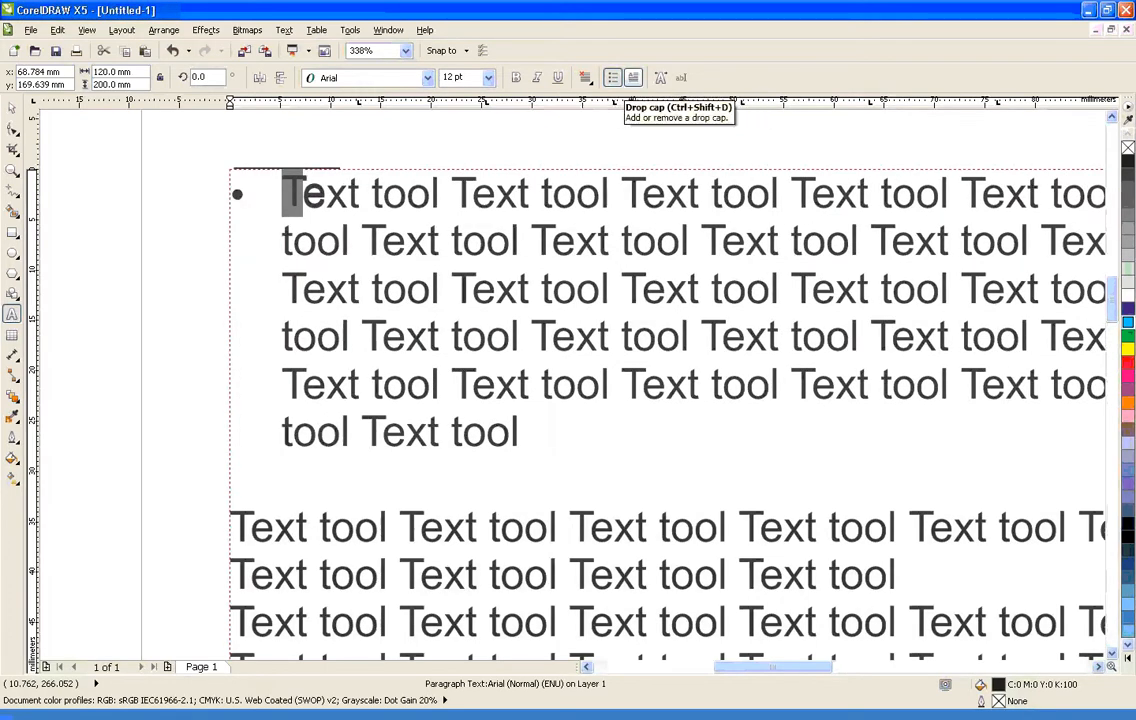
left_click(613, 78)
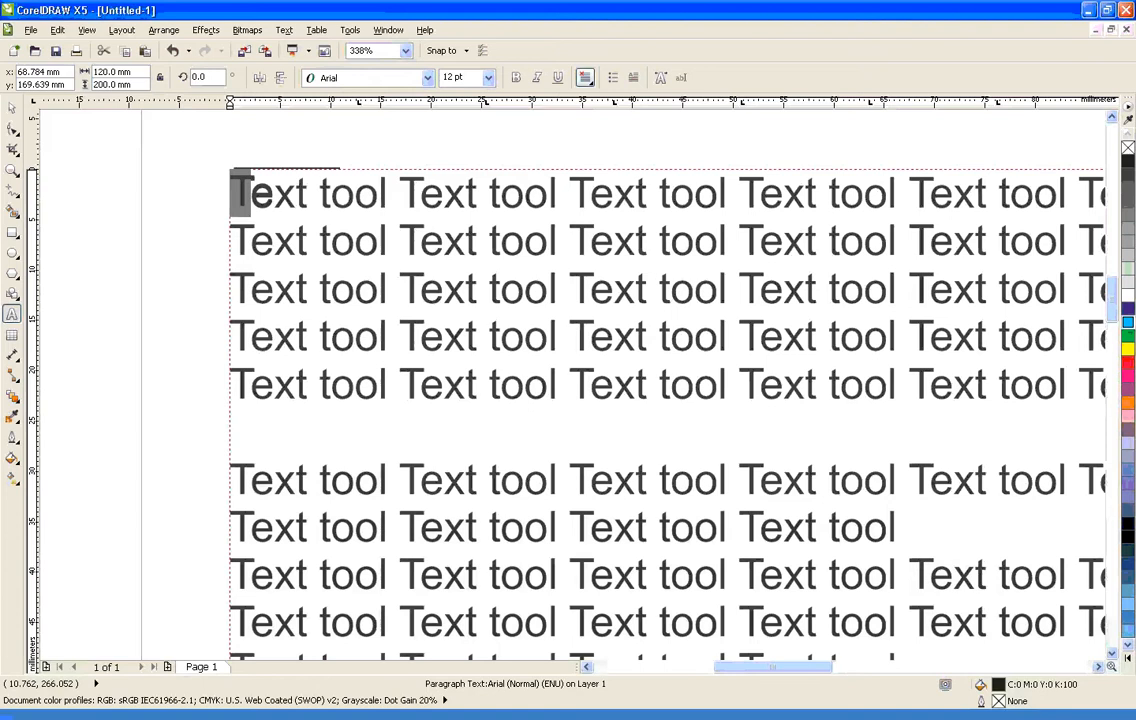
left_click(633, 78)
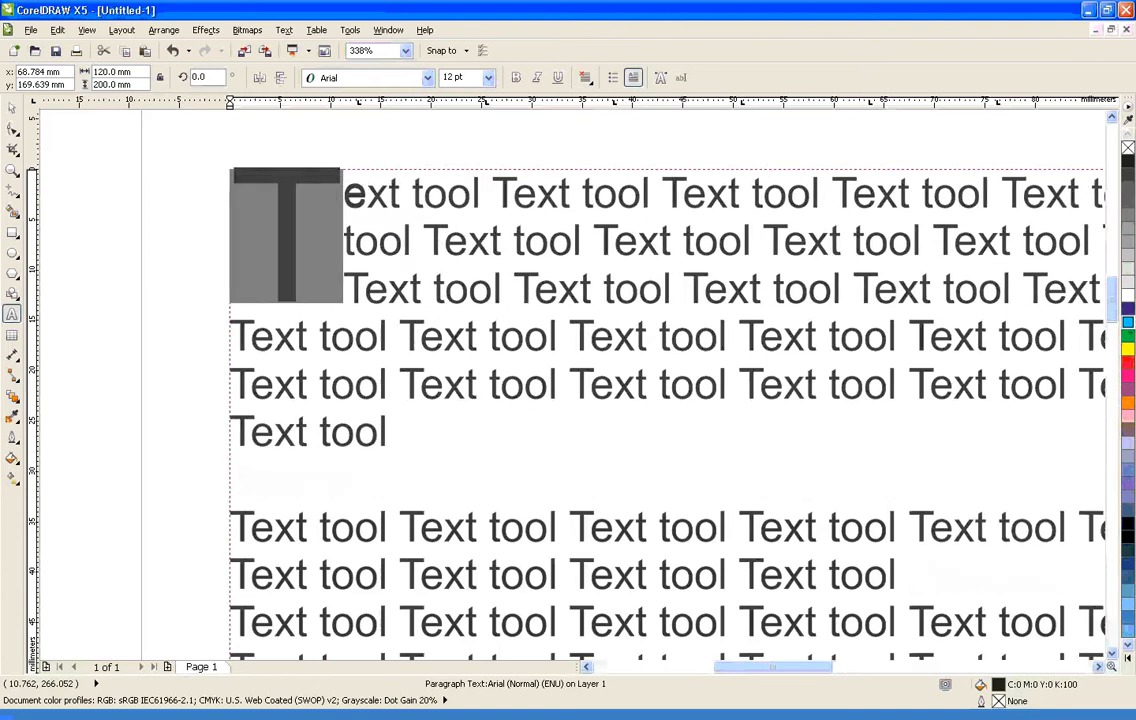
Fill the drop cap "T" with red and leave text editing
left_click(1128, 362)
left_click(12, 107)
left_click(195, 280)
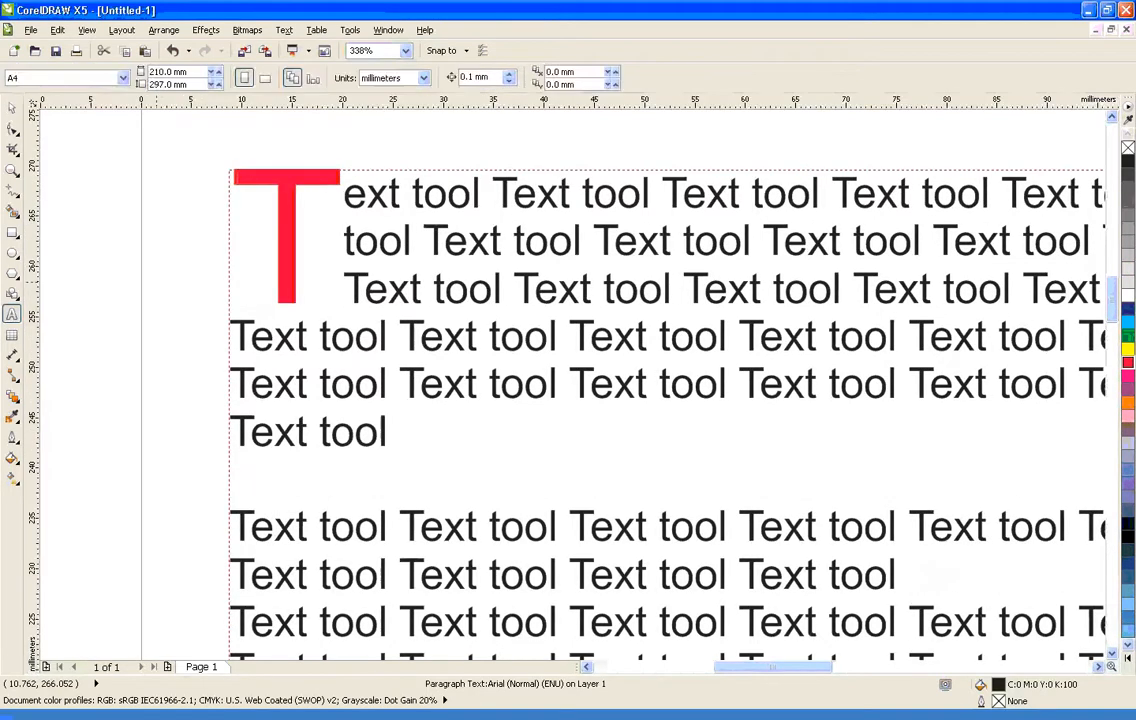
key("h")
scroll(198, 311, "down", 2)
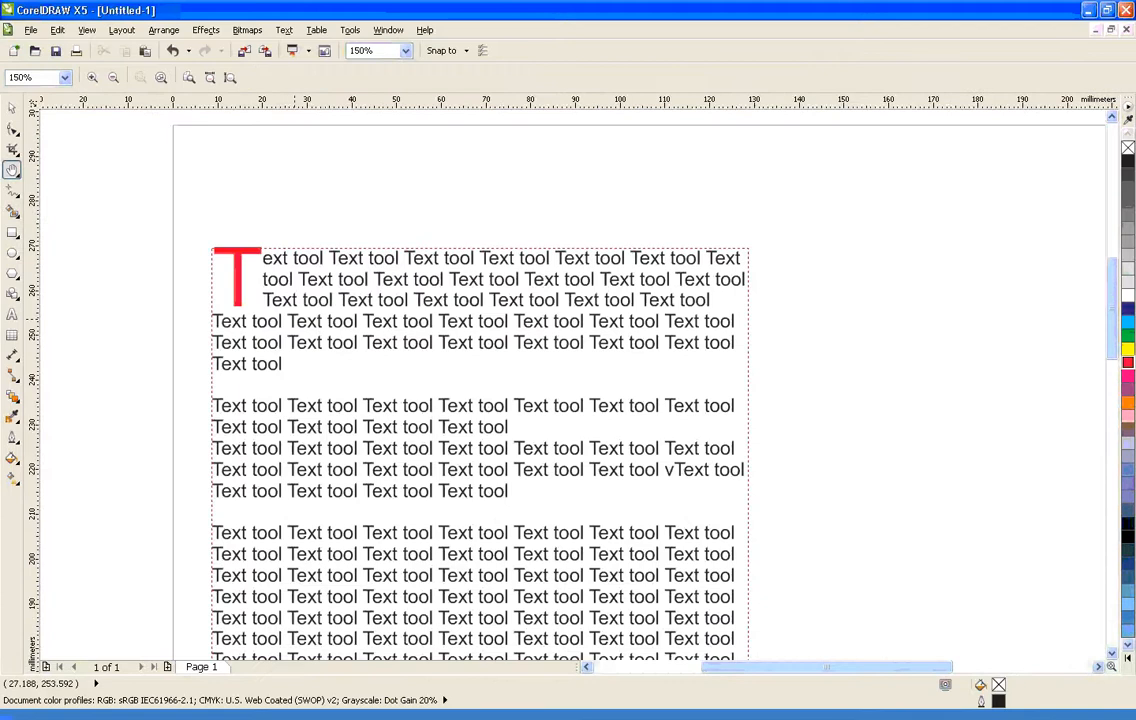
Try bold, italic and underline on the characters "ext t" beside the drop cap, then remove all three styles
key("space")
double_click(408, 342)
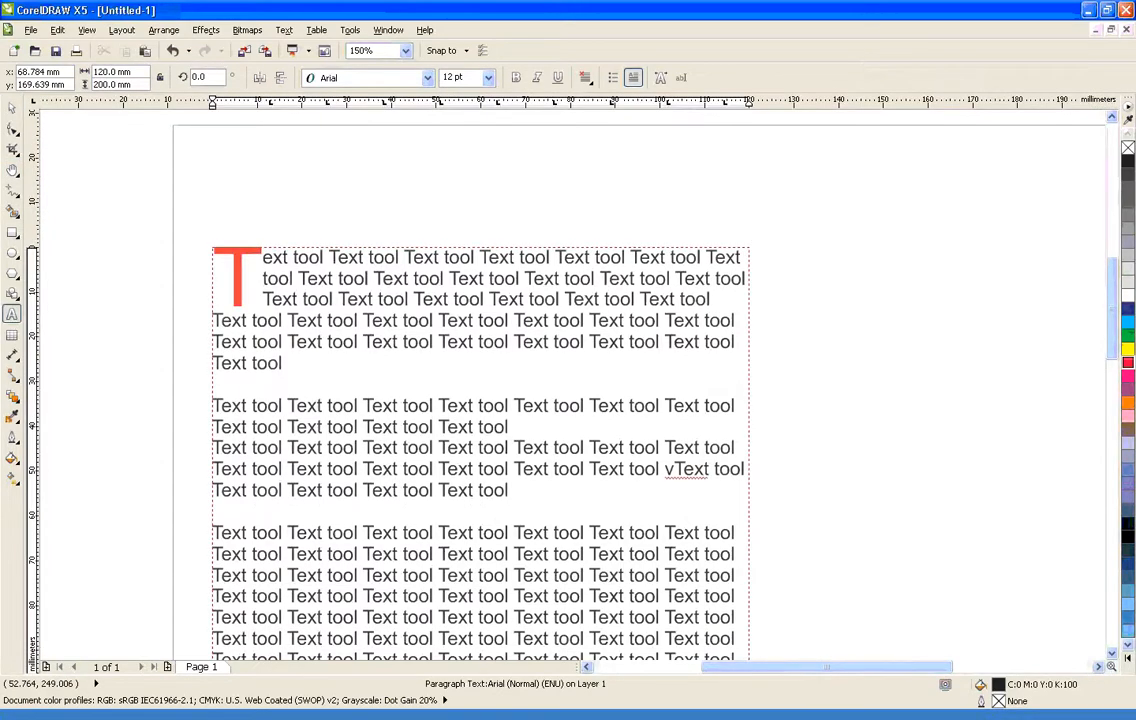
scroll(424, 323, "up", 1)
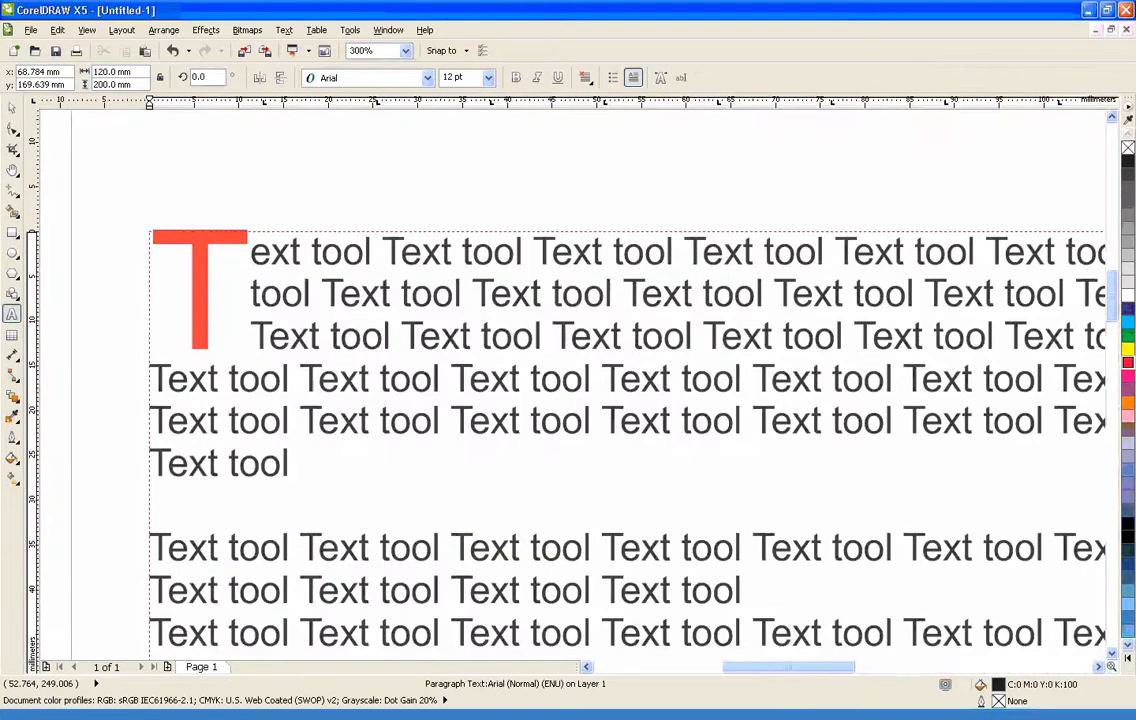
left_click_drag(250, 252, 322, 252)
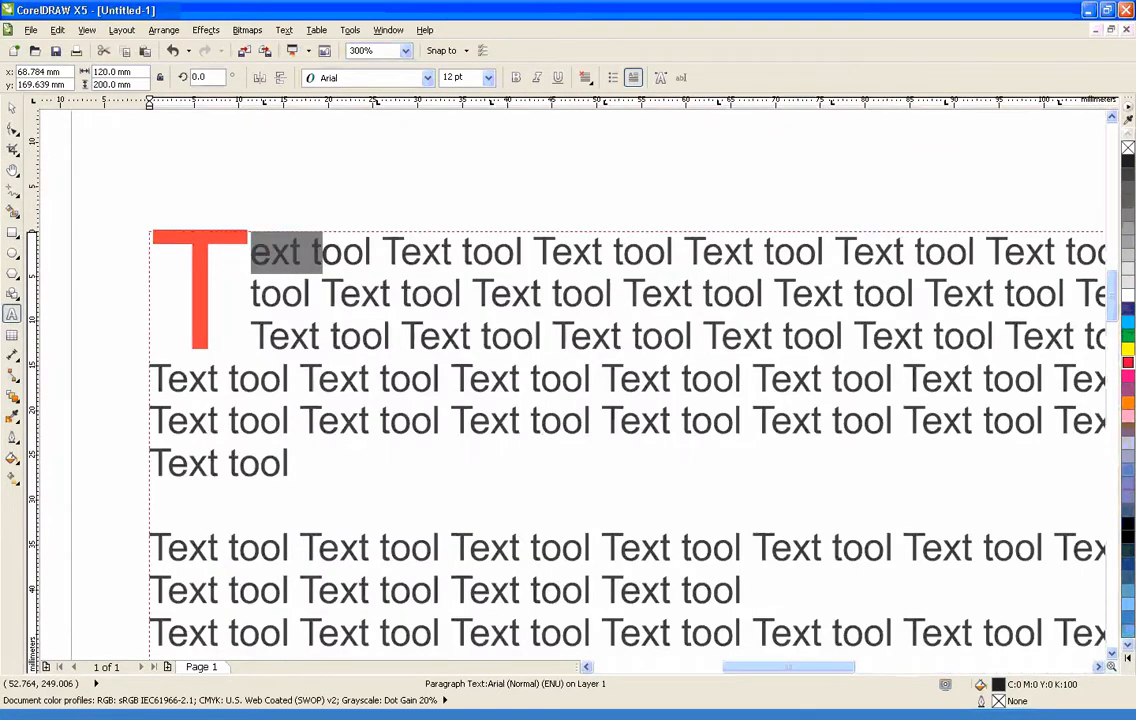
key("ctrl+b")
key("ctrl+i")
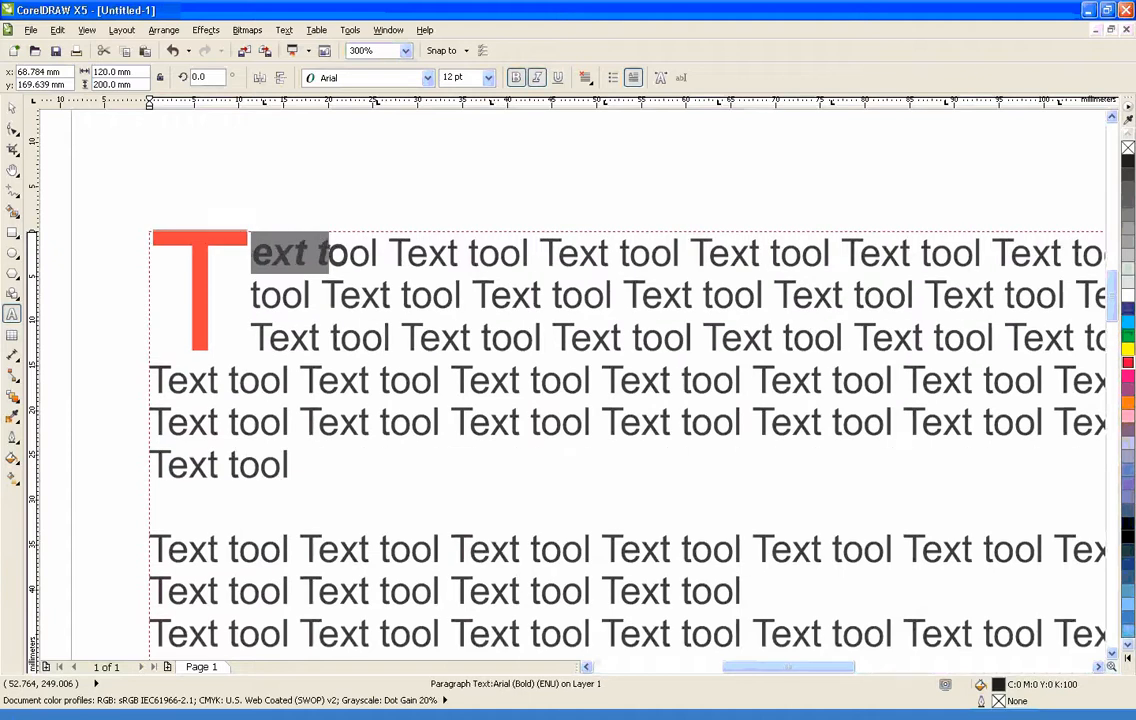
left_click(557, 78)
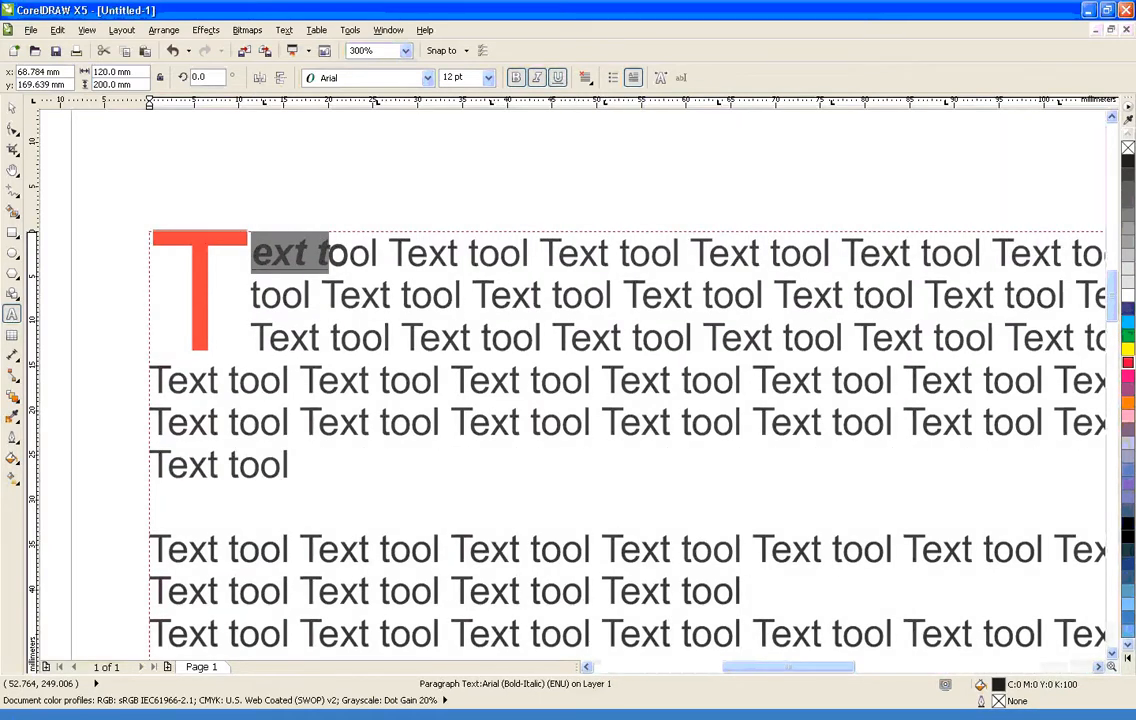
left_click(557, 78)
left_click(537, 78)
left_click(516, 78)
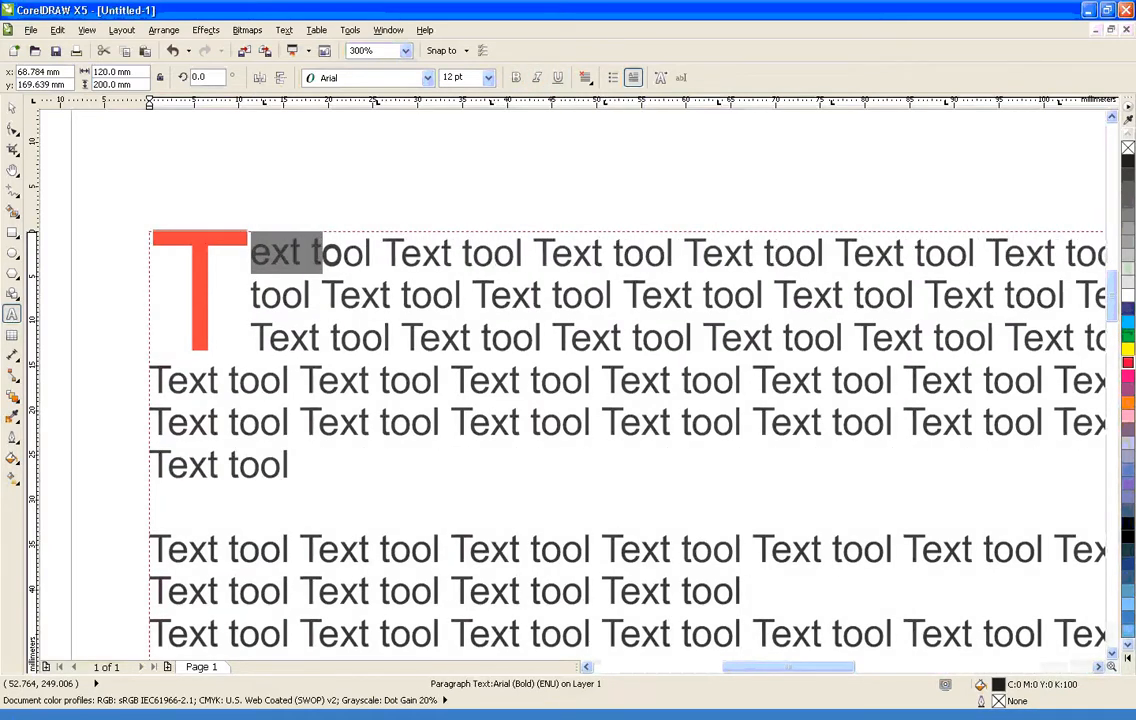
left_click(323, 252)
left_click_drag(250, 252, 556, 337)
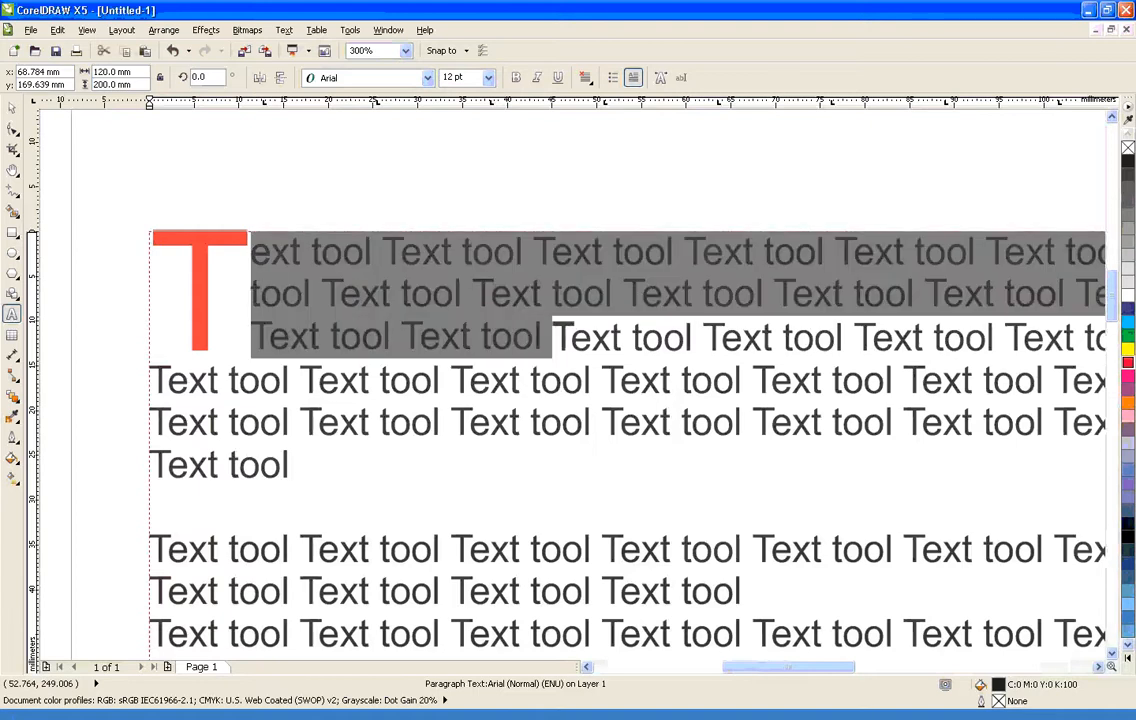
scroll(511, 163, "down", 2)
left_click(543, 230)
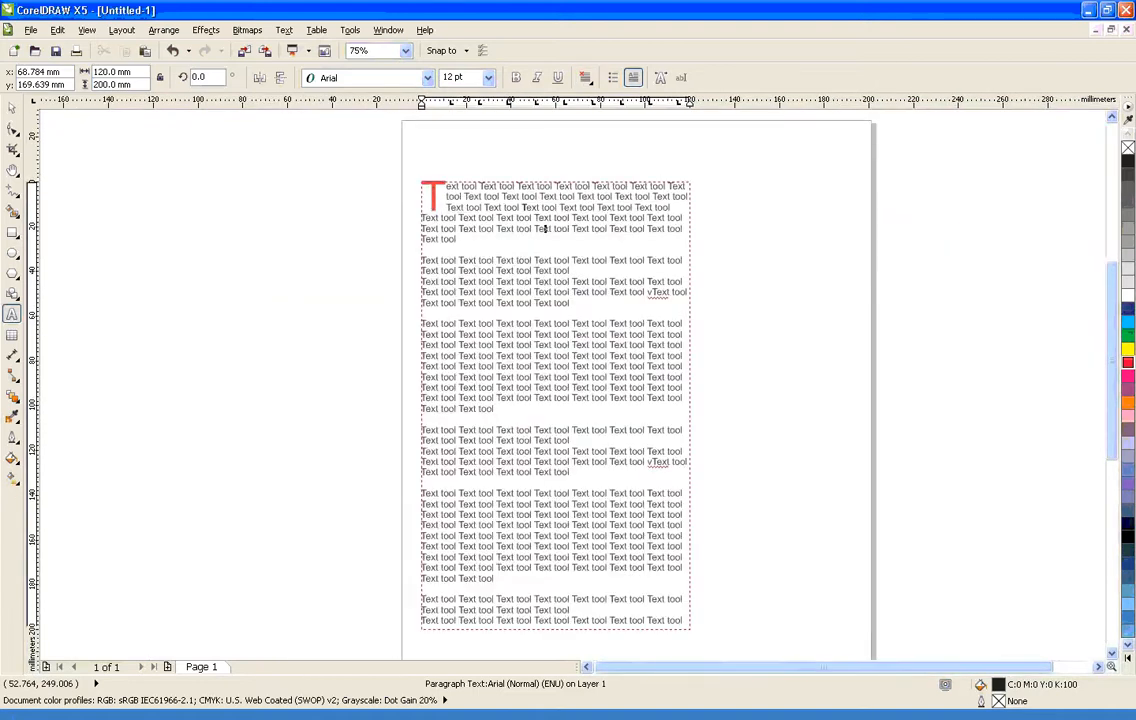
scroll(590, 230, "up", 1)
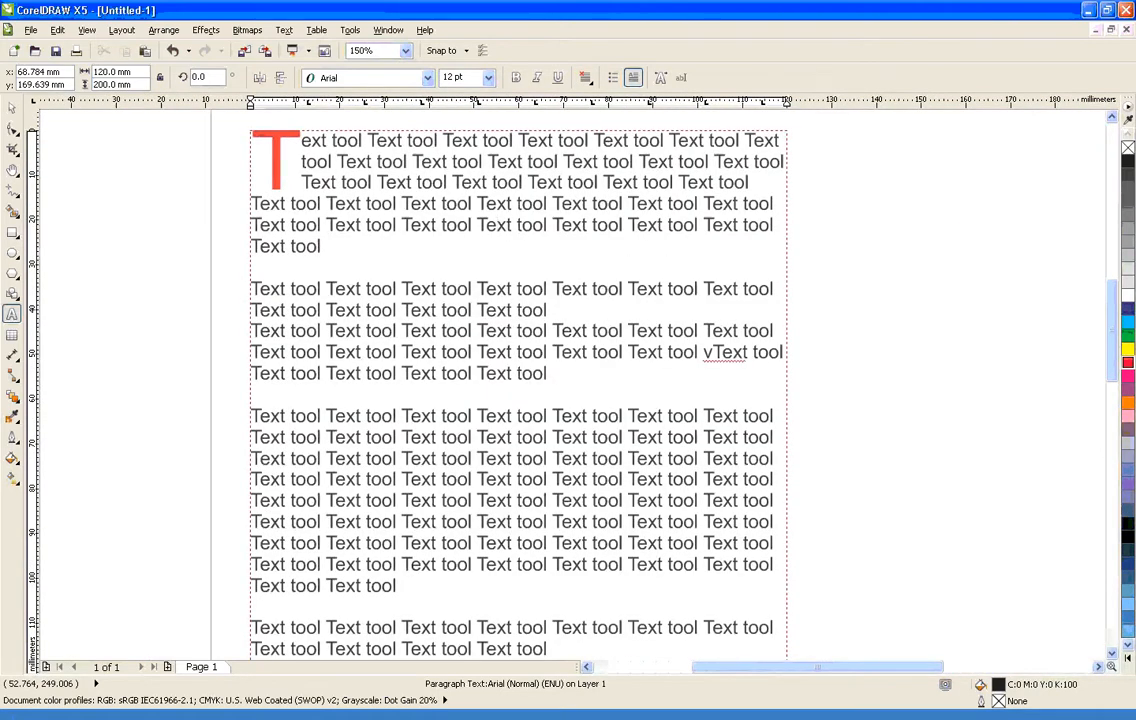
left_click_drag(376, 161, 483, 310)
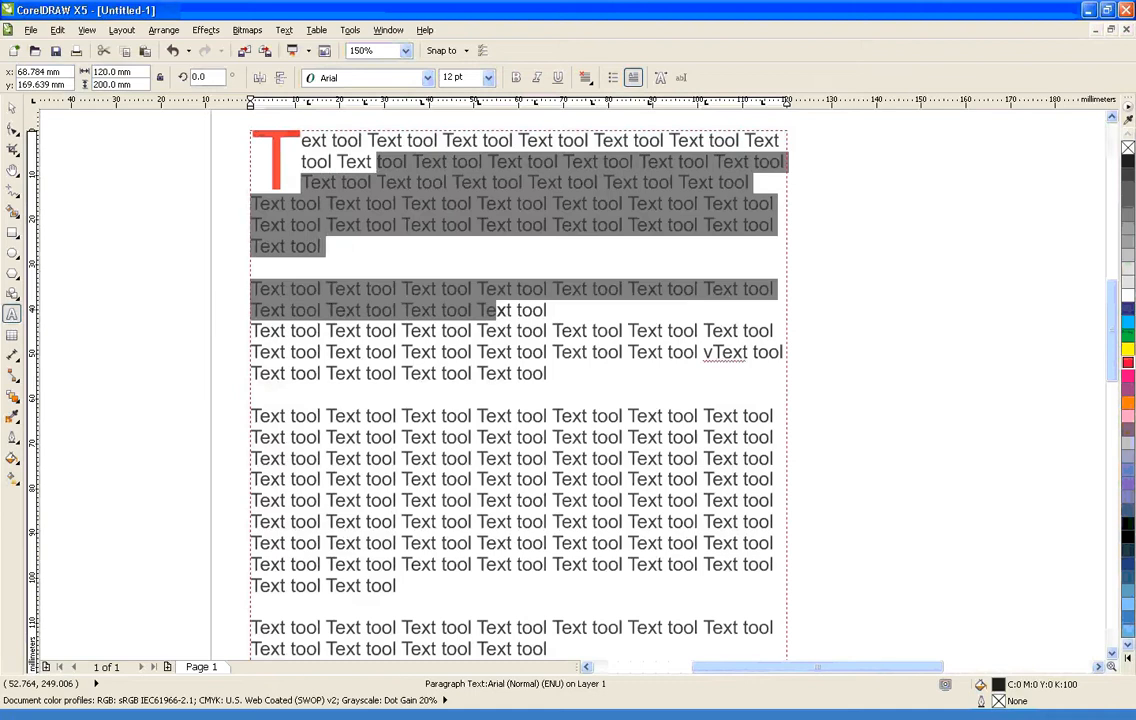
key("ctrl+a")
left_click(483, 310)
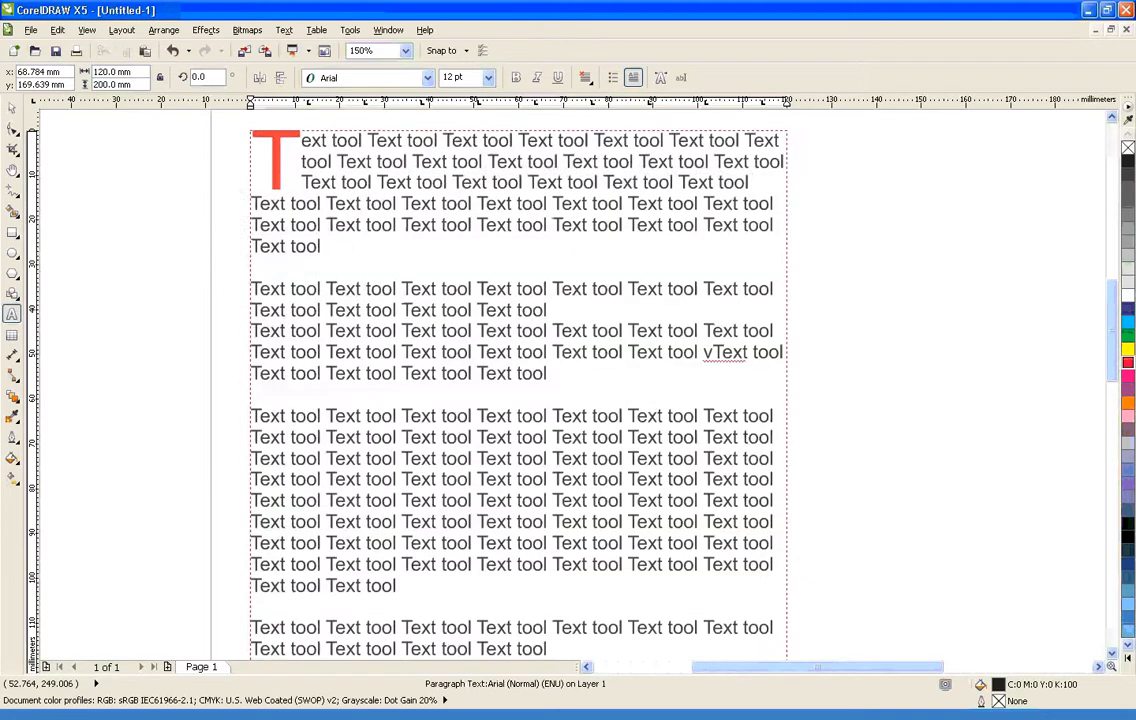
Try left, right and centre alignment on all the text in the paragraph frame
left_click_drag(412, 182, 446, 289)
key("ctrl+a")
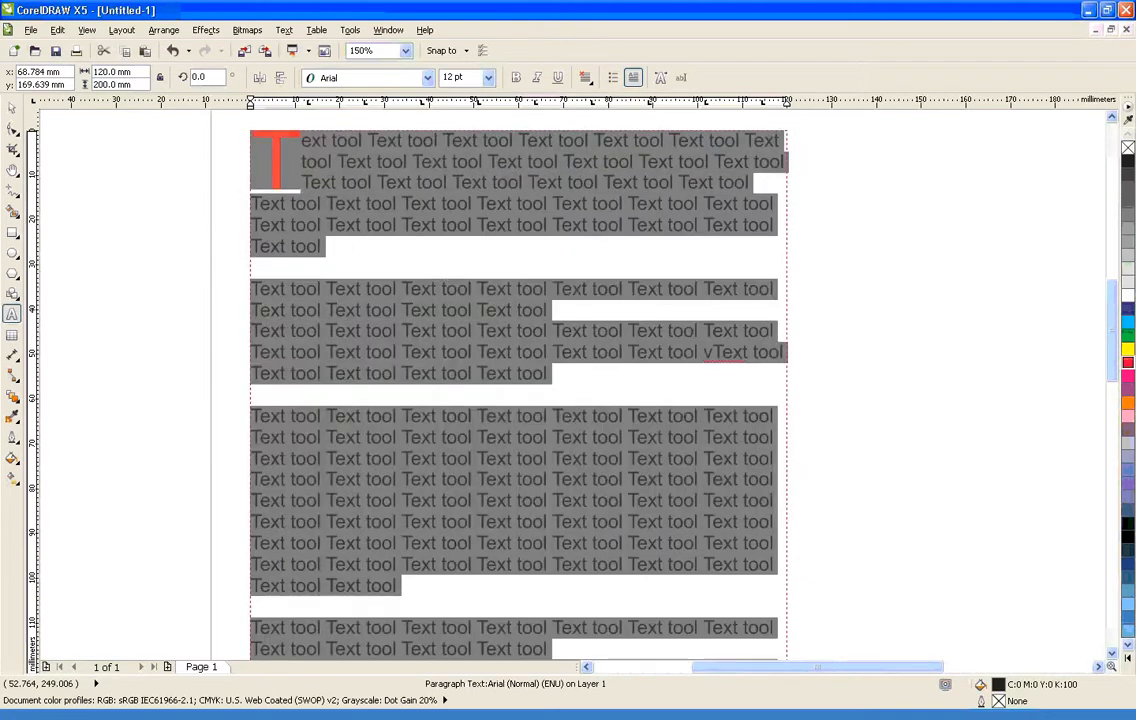
left_click(482, 327)
key("ctrl+a")
left_click(585, 77)
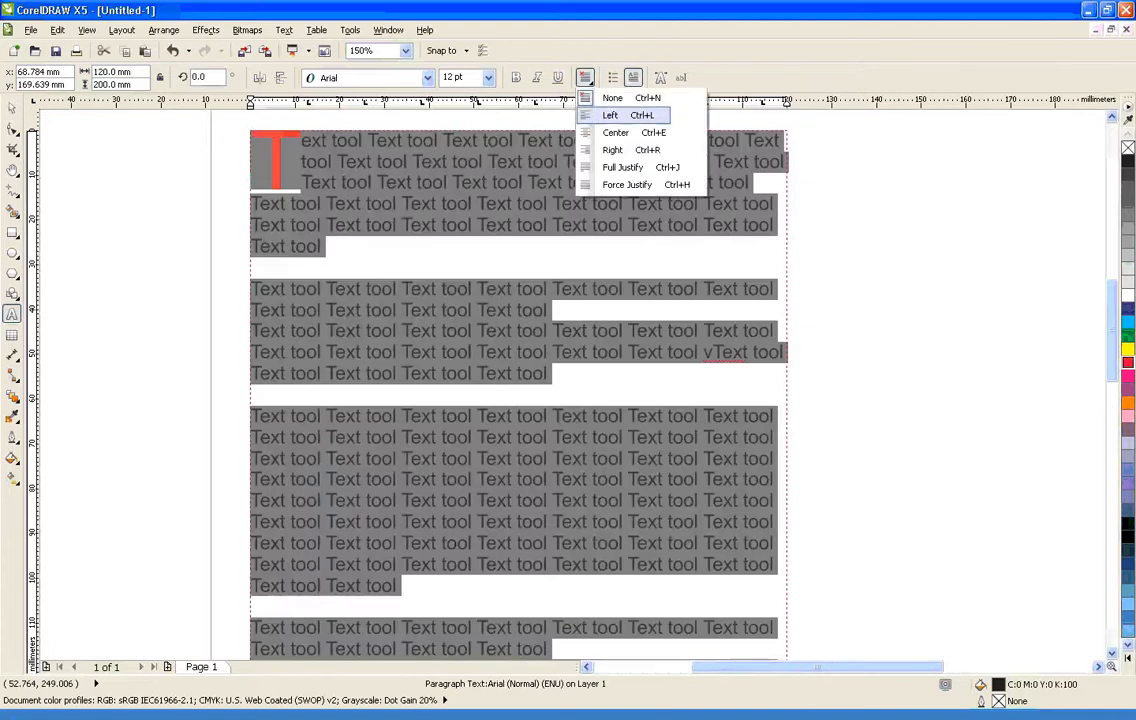
left_click(610, 115)
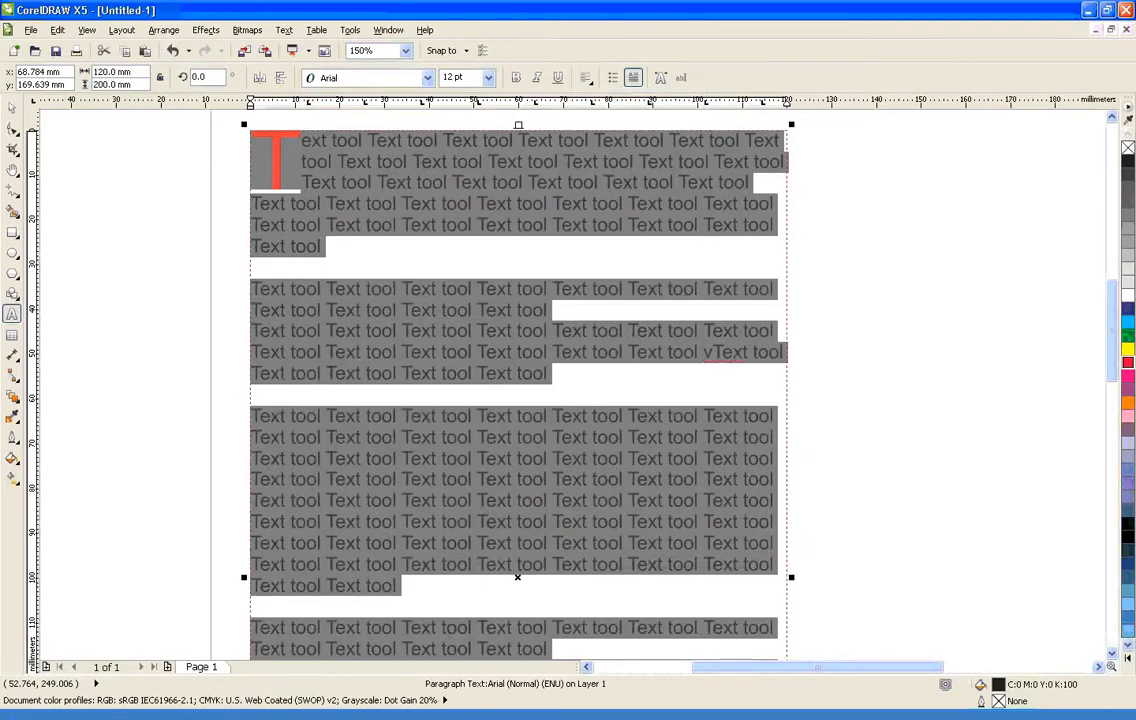
left_click(585, 77)
left_click(610, 145)
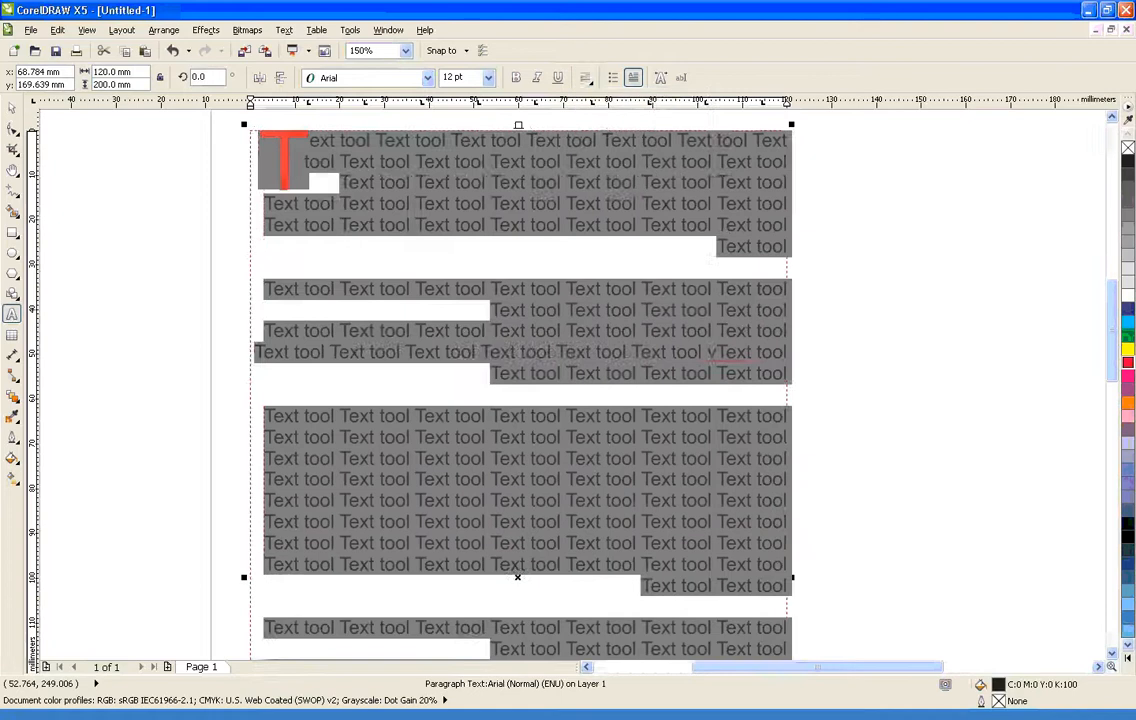
left_click(585, 77)
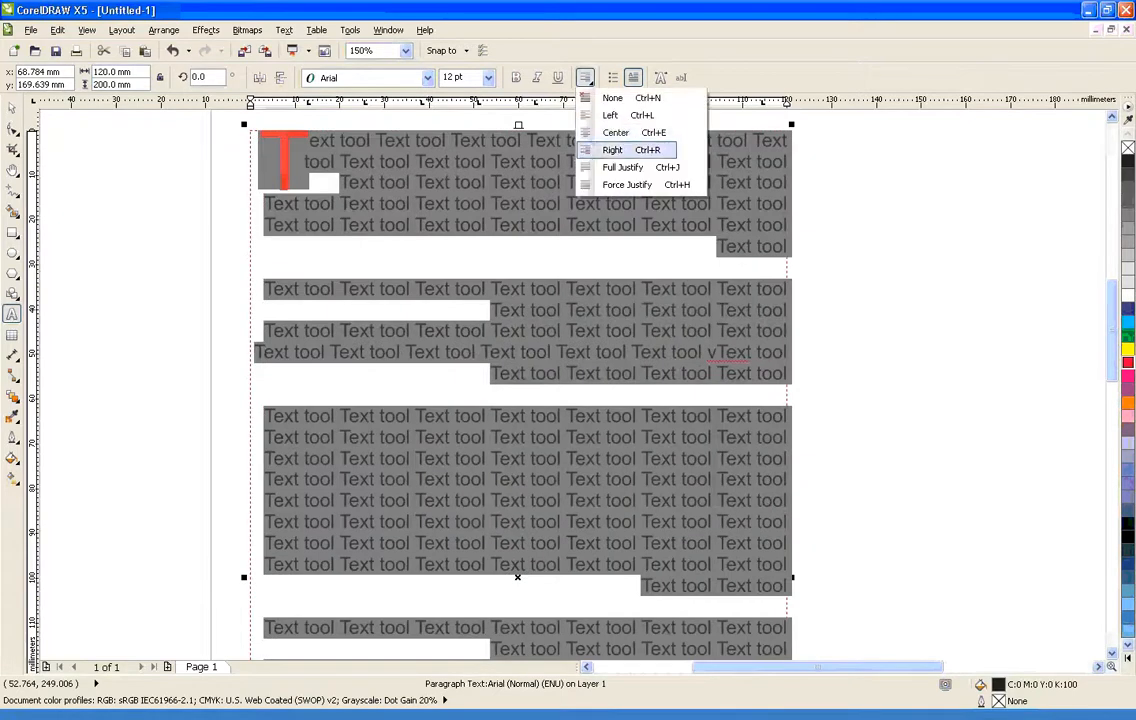
left_click(615, 132)
Apply Full Justify alignment to all the text in the frame and leave text editing
left_click(585, 77)
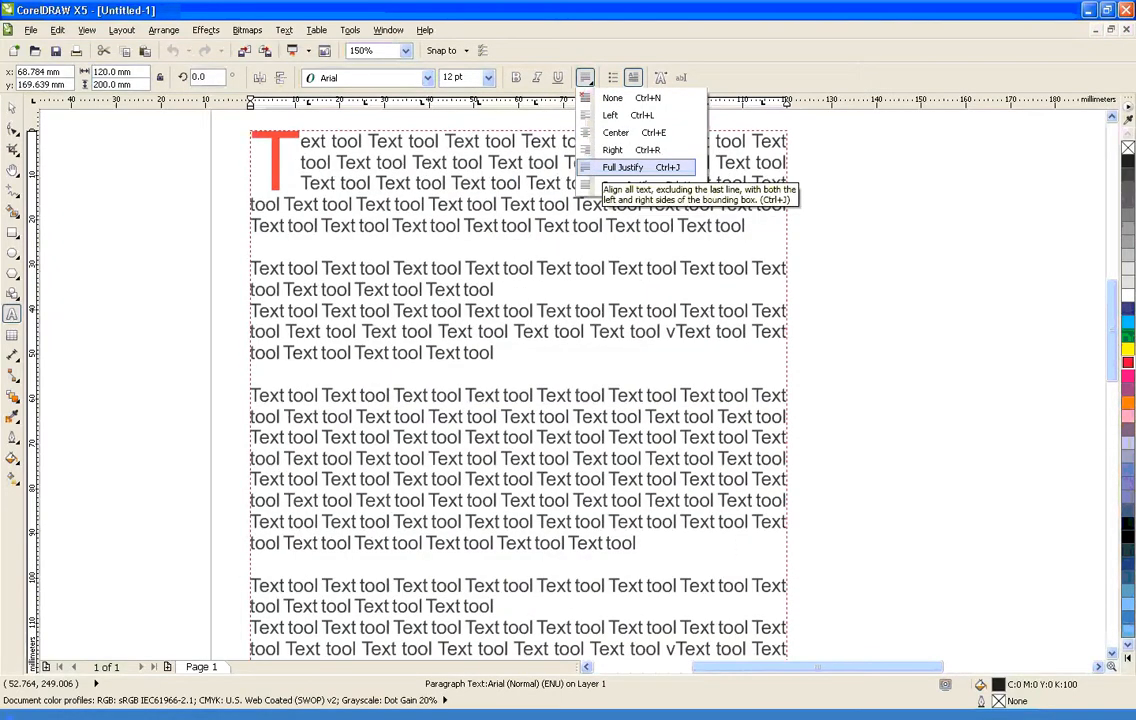
left_click(622, 167)
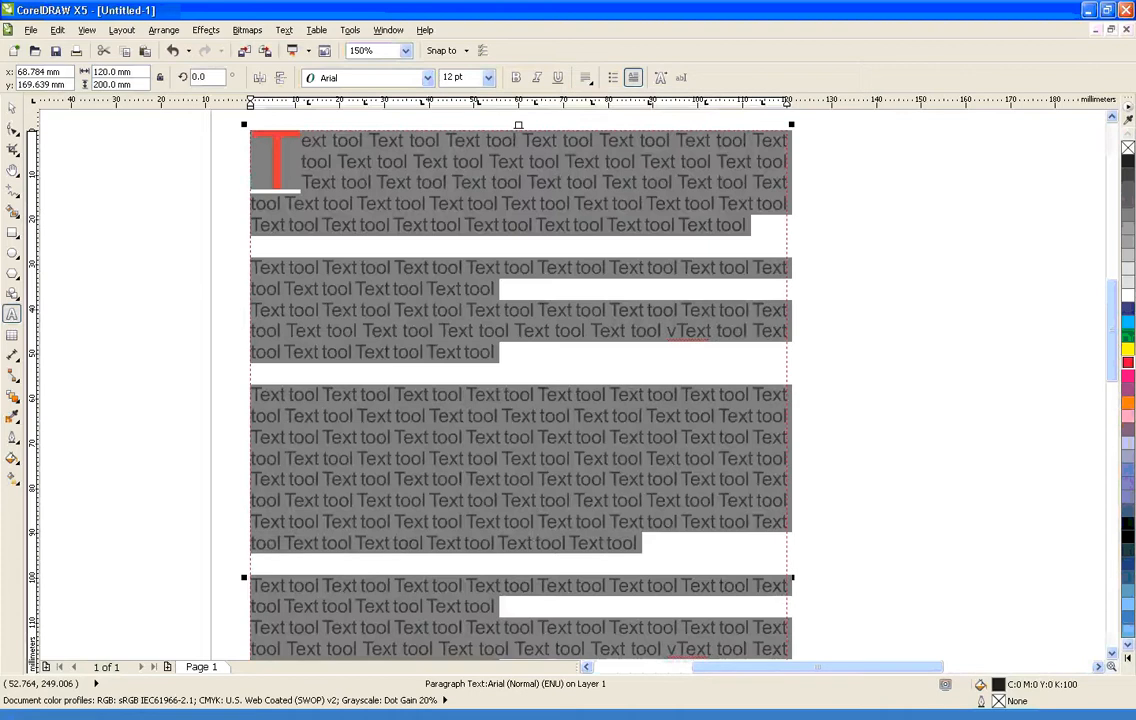
key("Escape")
key("space")
left_click(438, 354)
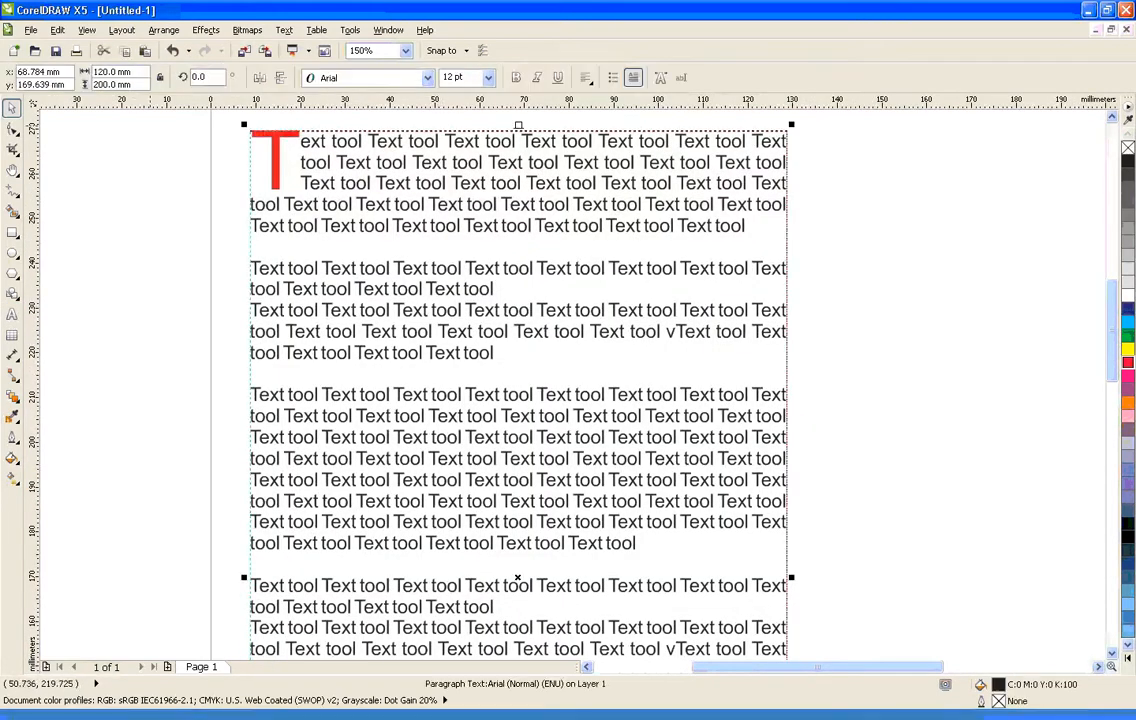
Shorten the paragraph frame from its bottom edge to about 173.6 mm high, so that the last paragraphs overflow
double_click(118, 72)
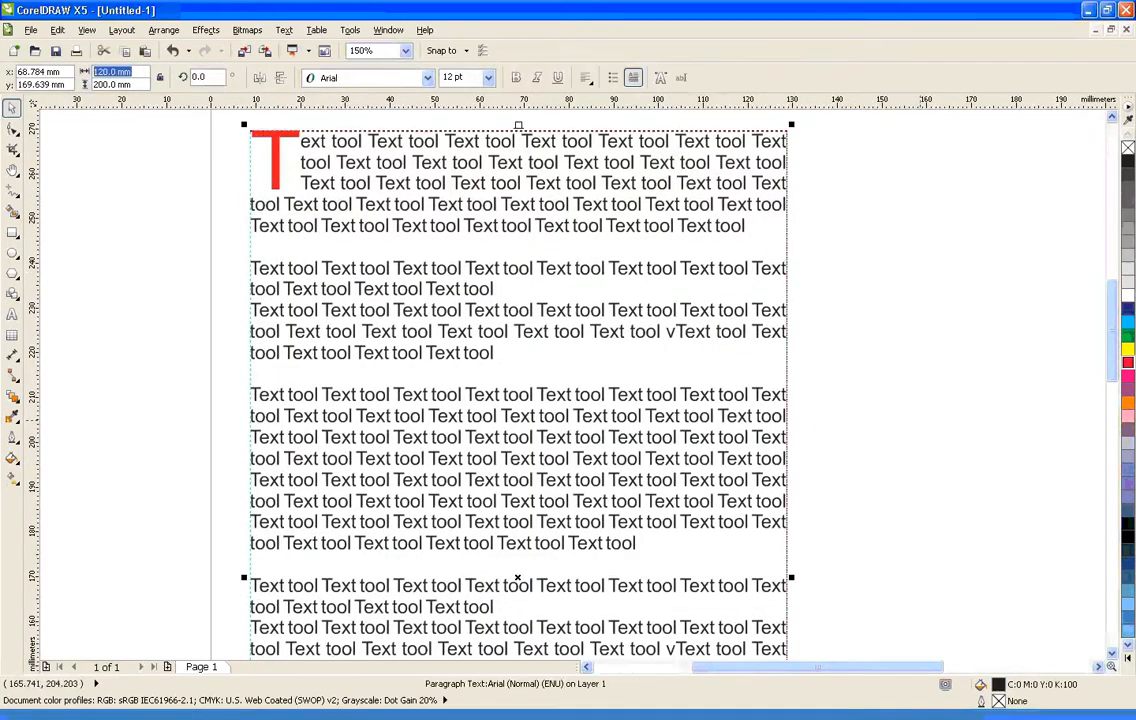
left_click(862, 424)
key("h")
left_click_drag(846, 463, 859, 148)
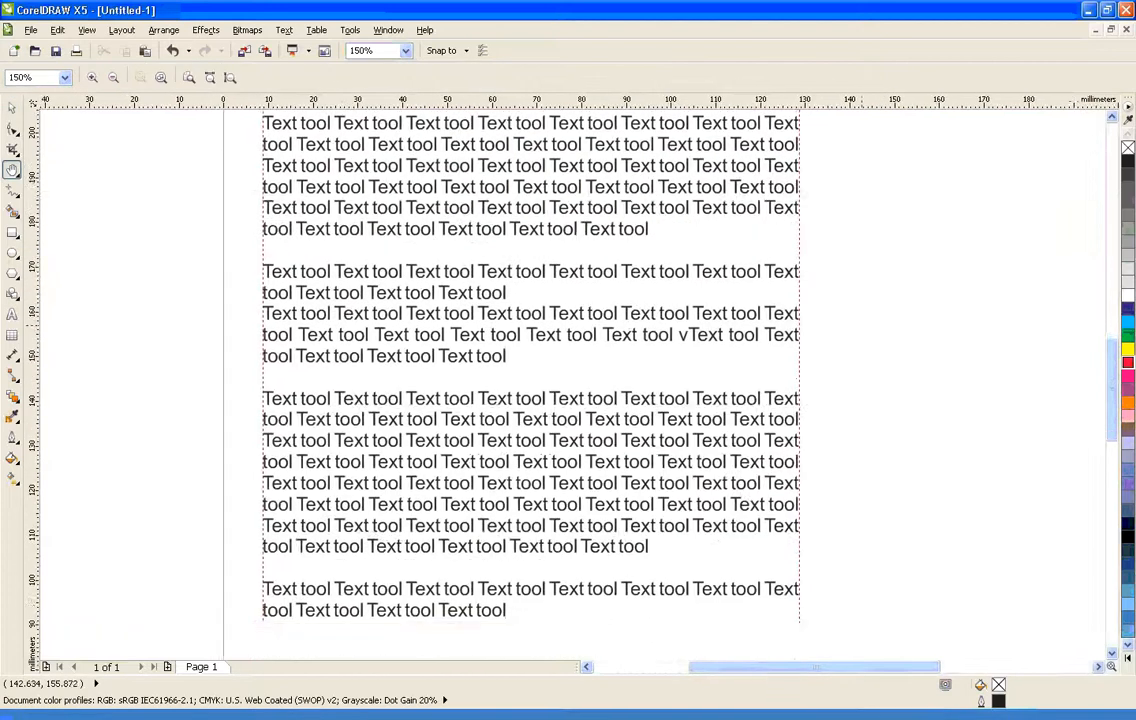
left_click_drag(850, 409, 856, 242)
left_click_drag(841, 495, 874, 327)
key("space")
left_click(565, 326)
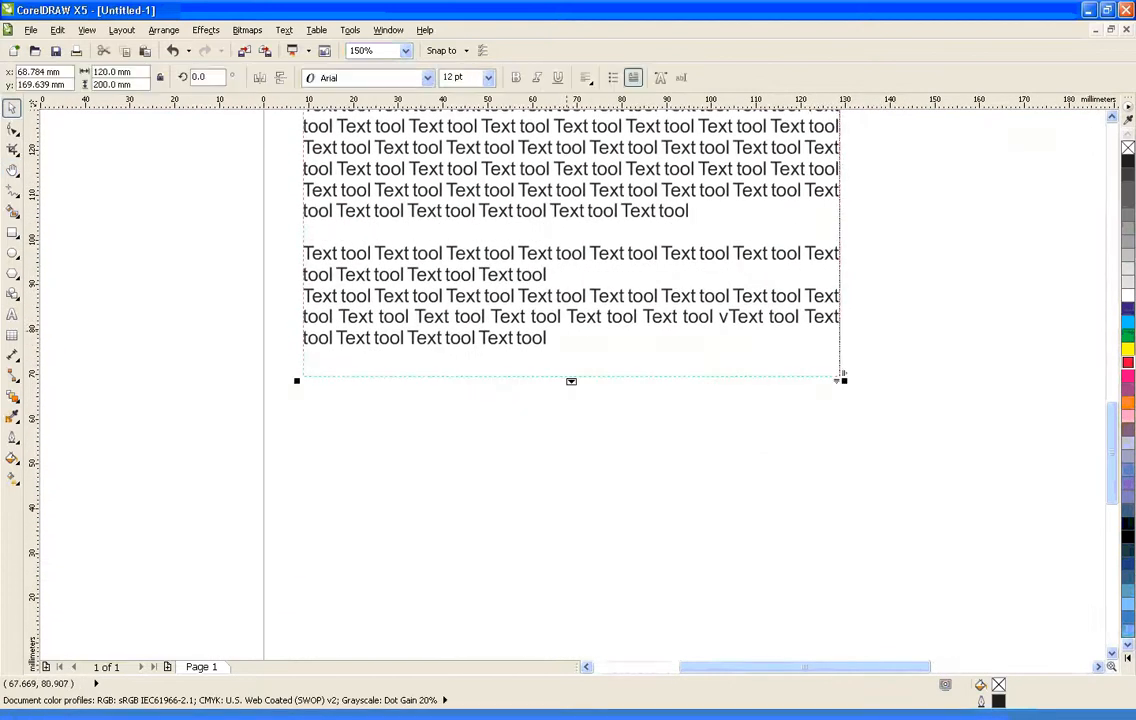
left_click(575, 452)
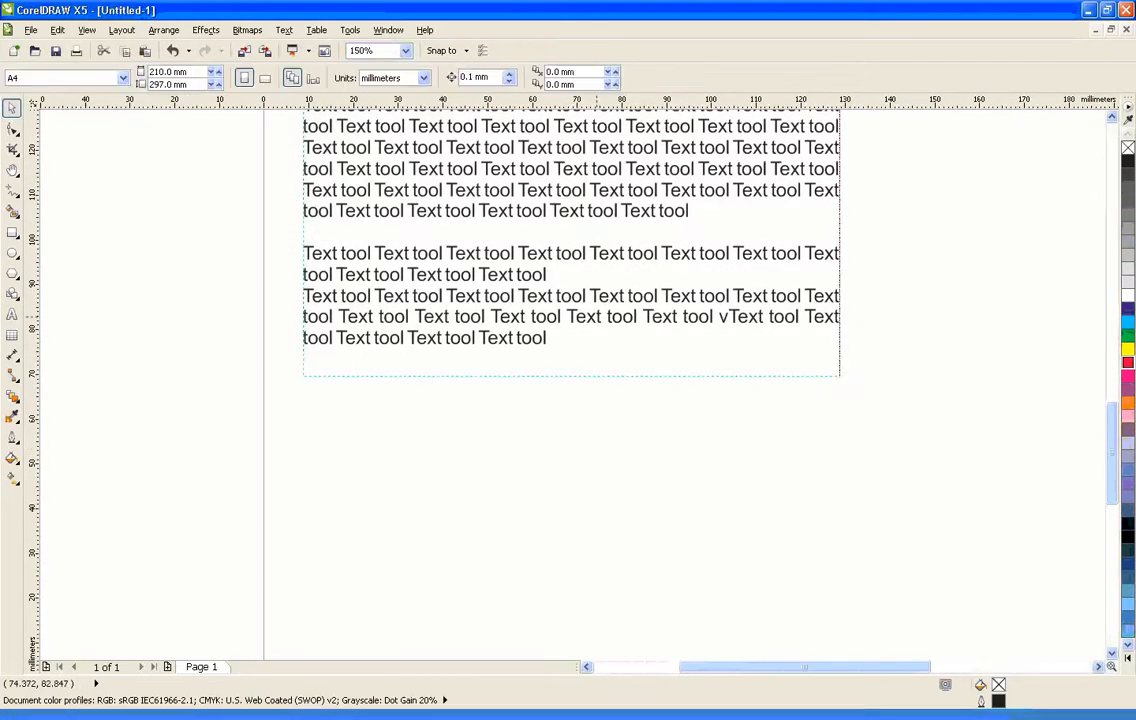
left_click(594, 321)
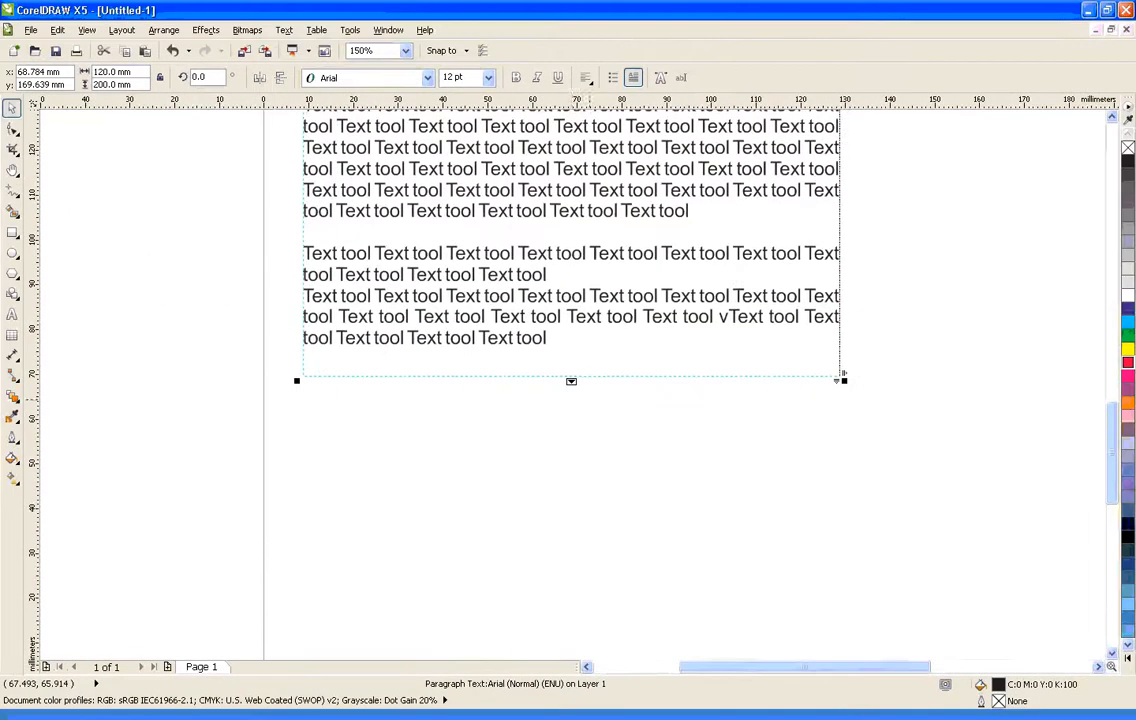
left_click(580, 399)
left_click(564, 337)
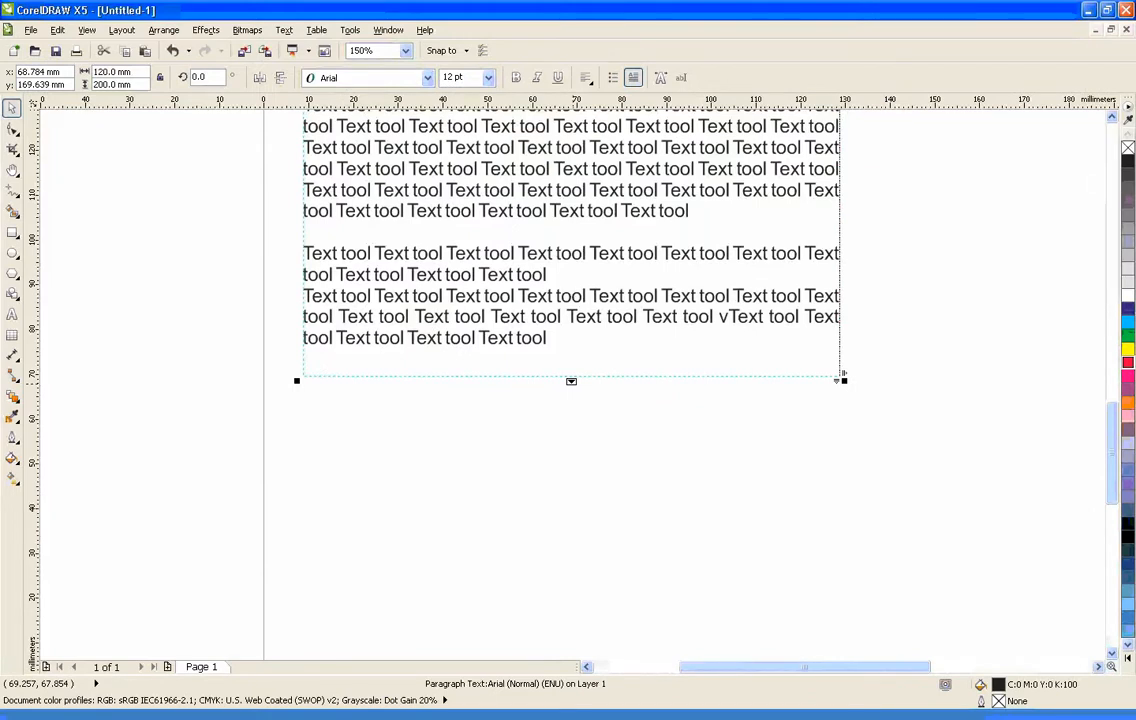
left_click_drag(840, 376, 842, 258)
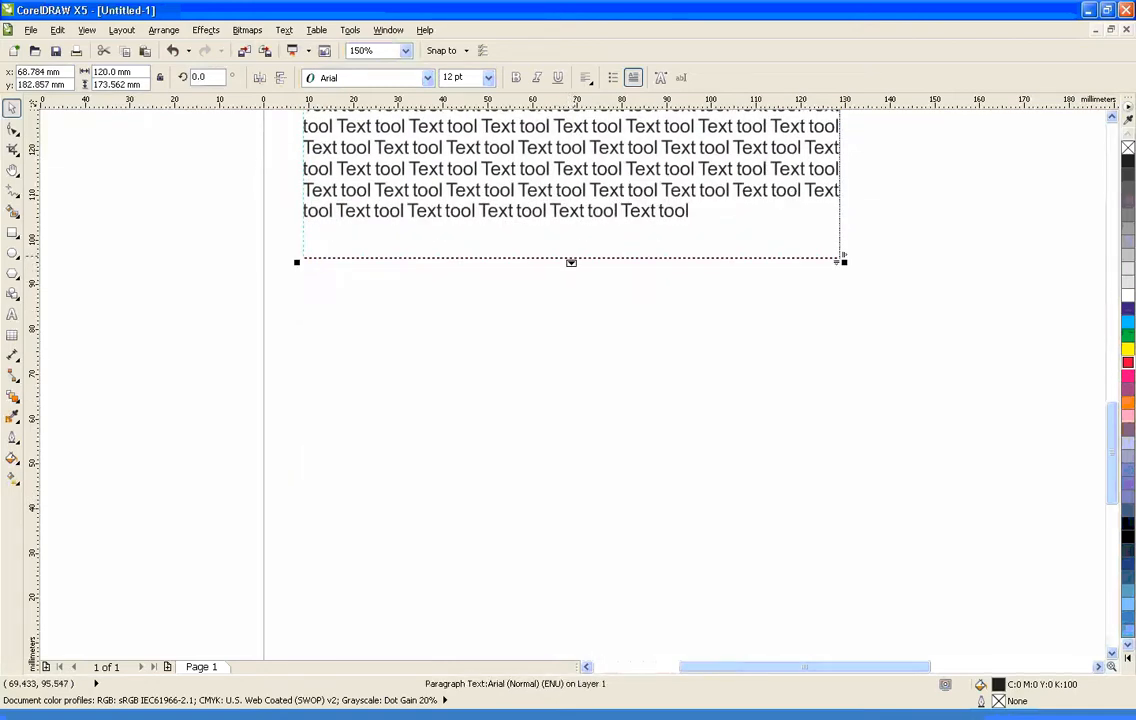
Flow the overflowing text into a new linked frame of about 120 × 73 mm, drawn below the original frame
scroll(571, 262, "up", 2)
scroll(563, 273, "down", 1)
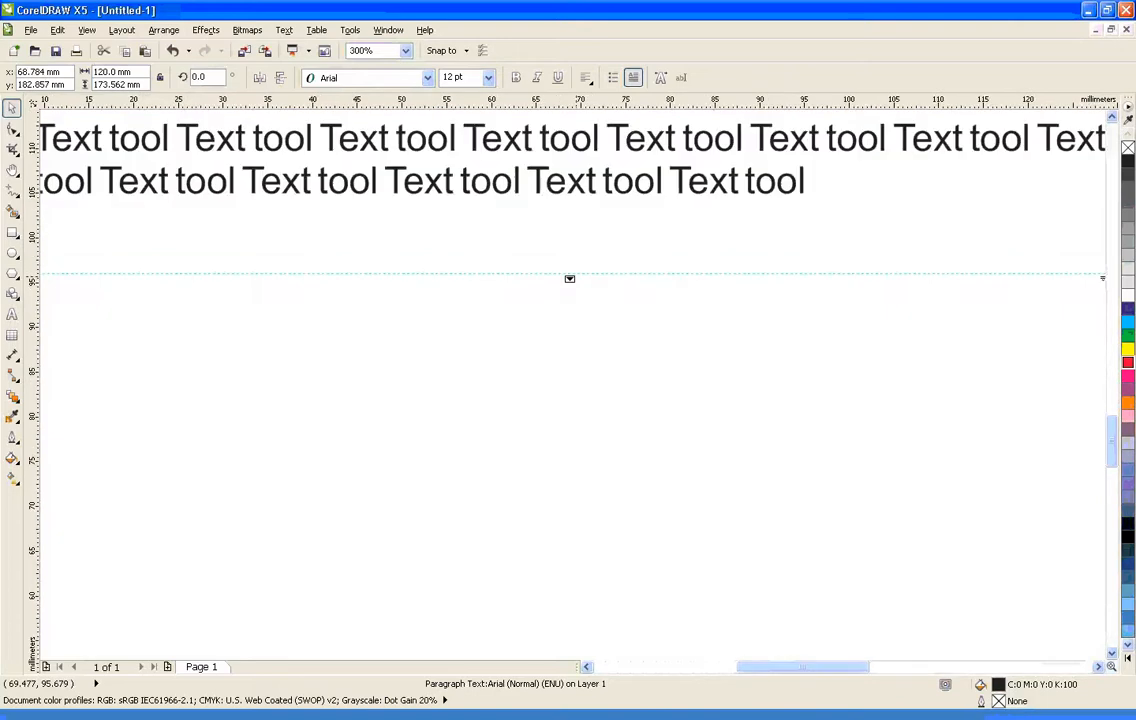
scroll(569, 278, "down", 2)
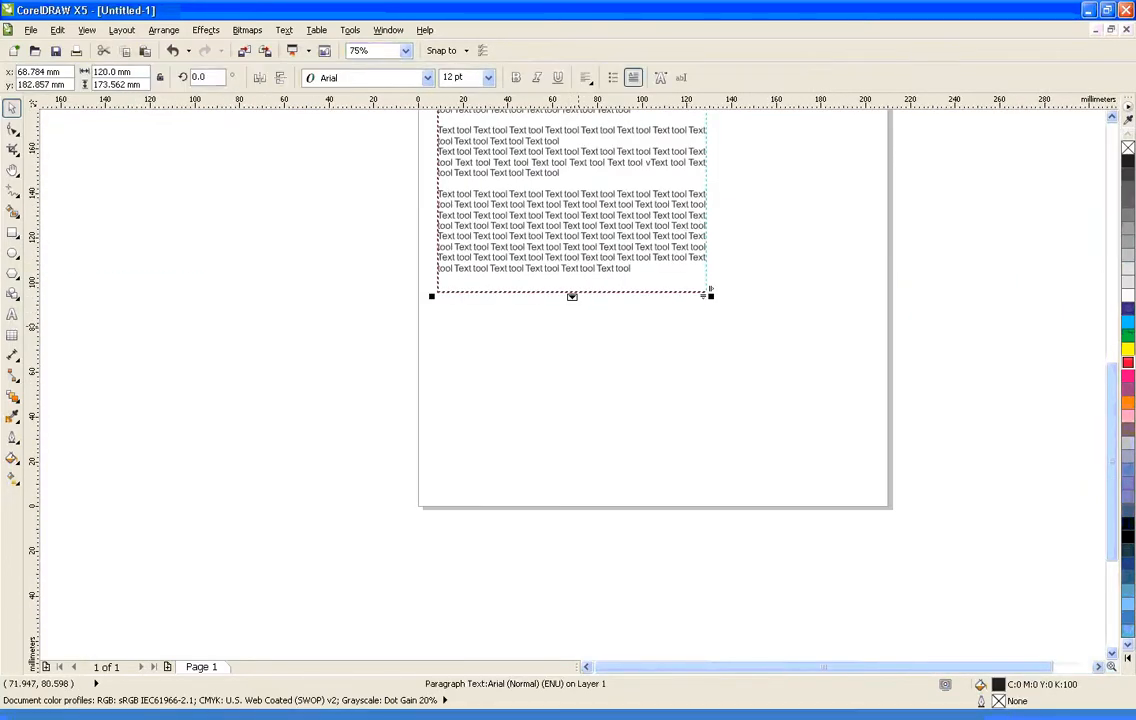
left_click_drag(579, 328, 375, 549)
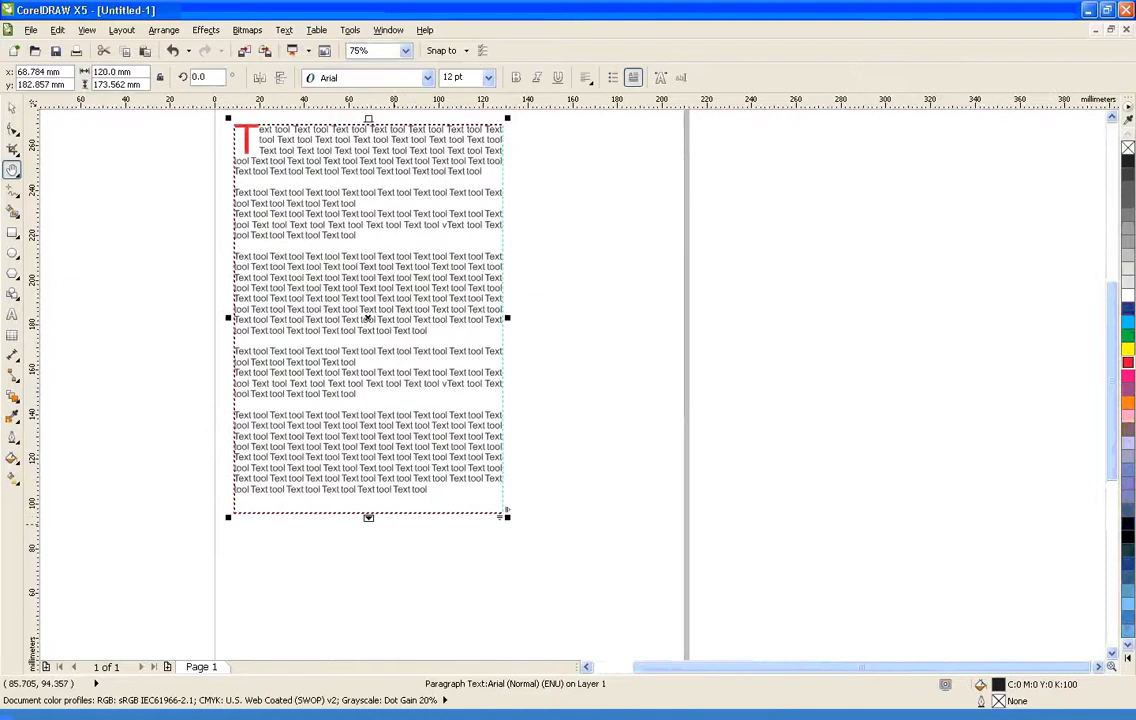
scroll(368, 517, "up", 2)
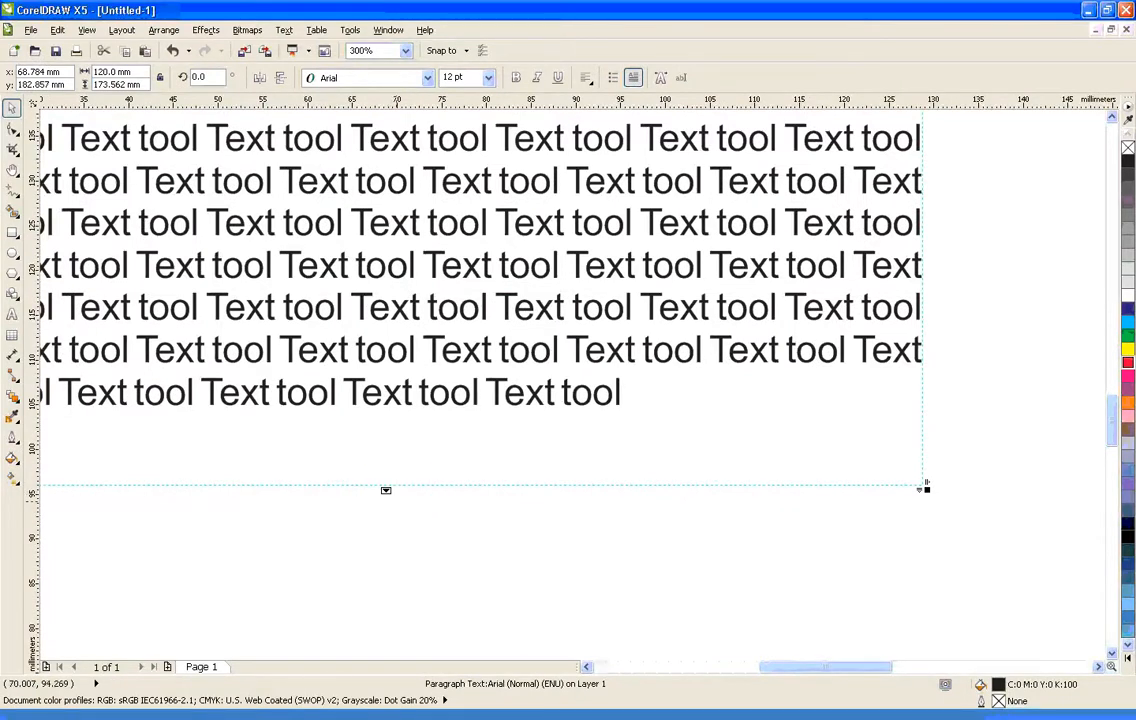
left_click(386, 491)
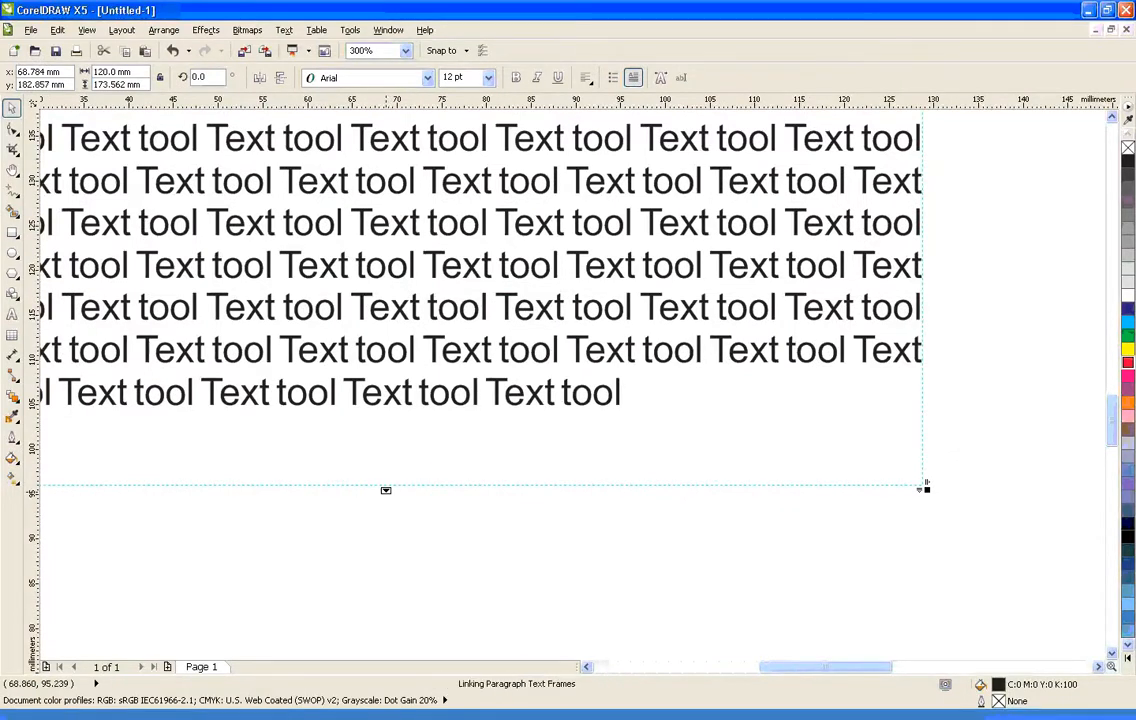
scroll(1005, 366, "down", 2)
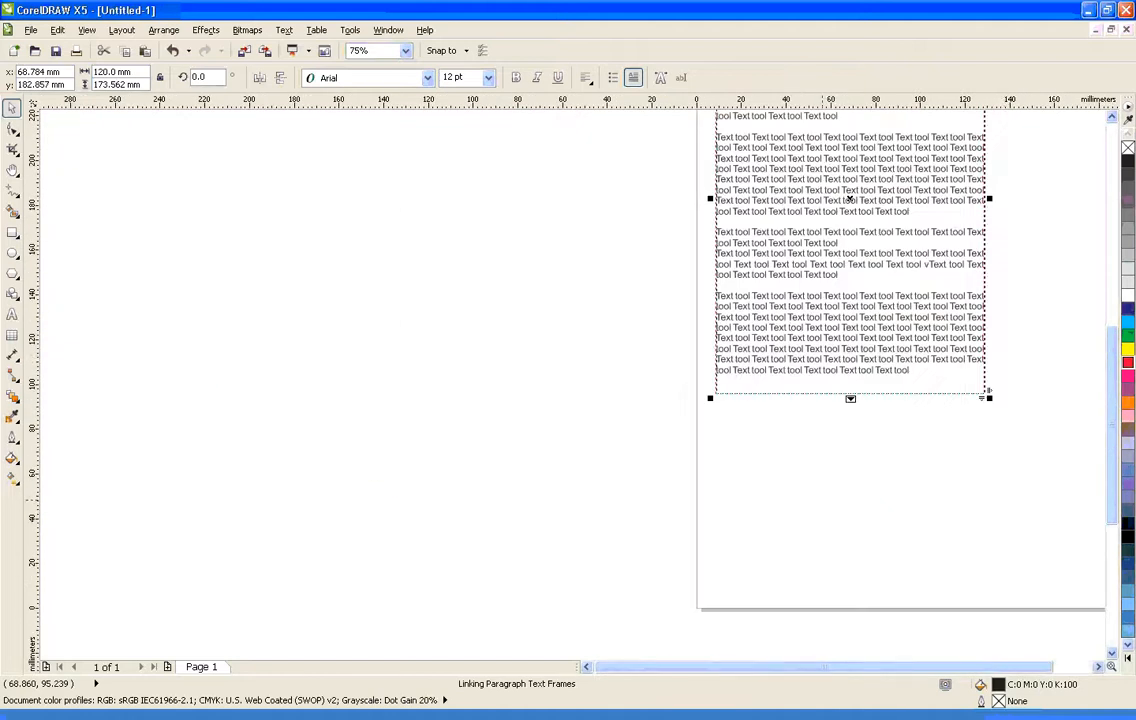
left_click_drag(743, 436, 1014, 654)
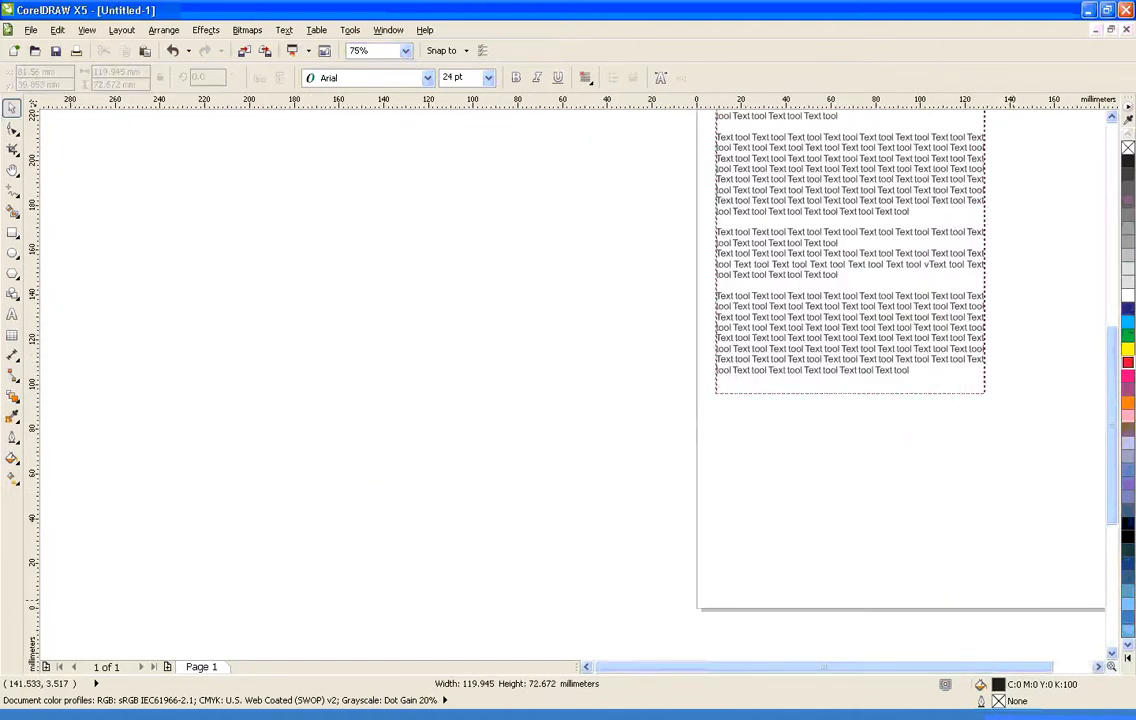
left_click(827, 502)
Move the linked frame up beside the original one and nudge it to the right, leaving a gap between the columns
key("h")
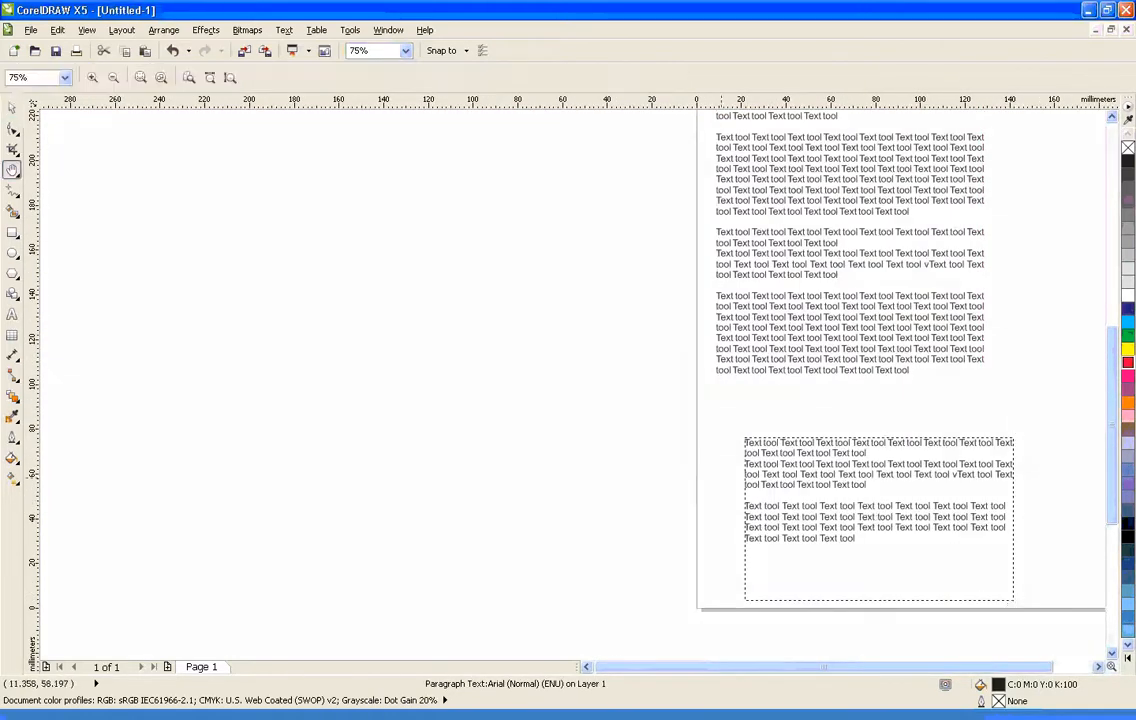
left_click_drag(753, 452, 397, 185)
key("space")
key("h")
scroll(403, 370, "down", 2)
key("space")
left_click_drag(401, 372, 365, 290)
key("Right")
key("Right")
key("Right")
key("Right")
key("Right")
key("Right")
key("Right")
key("Right")
key("Right")
key("Right")
key("Right")
key("Right")
key("Right")
key("Right")
key("Right")
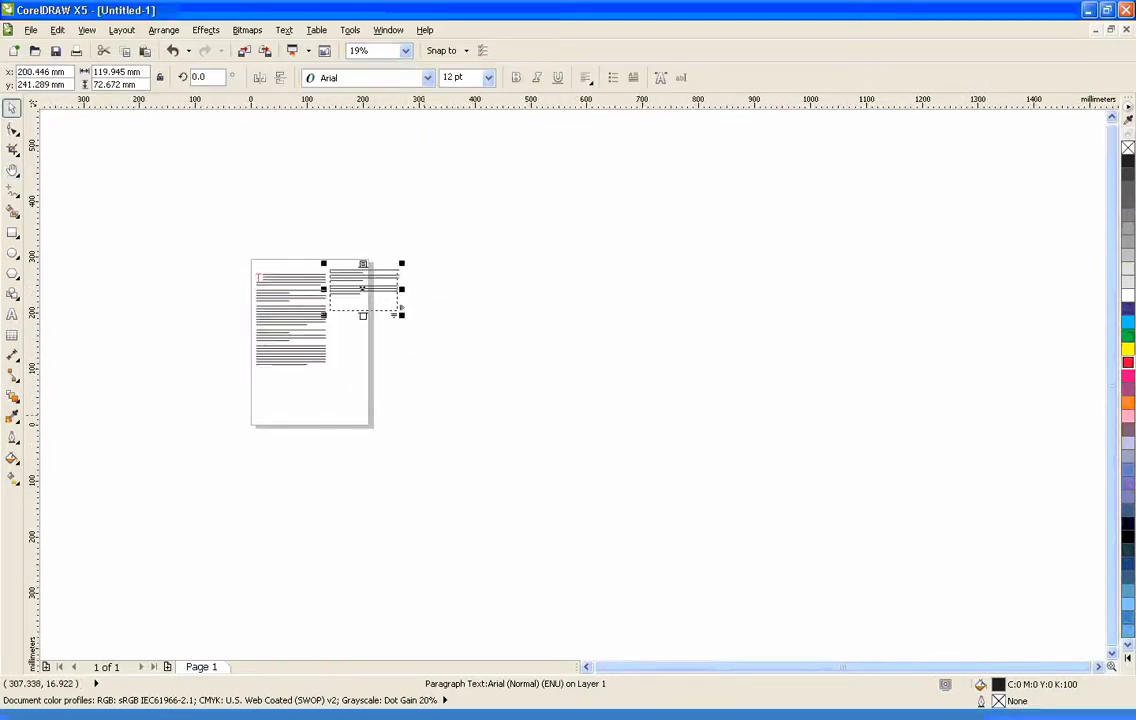
Set the page width to 350 mm
left_click(441, 422)
scroll(280, 245, "up", 2)
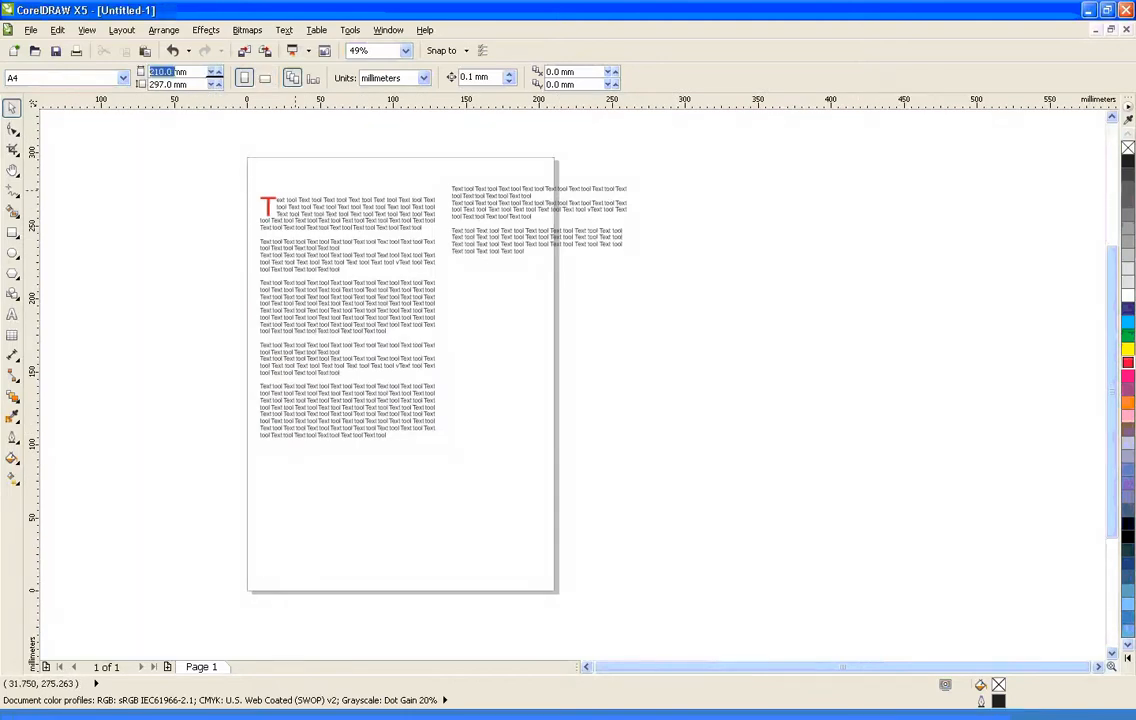
type("350")
key("Return")
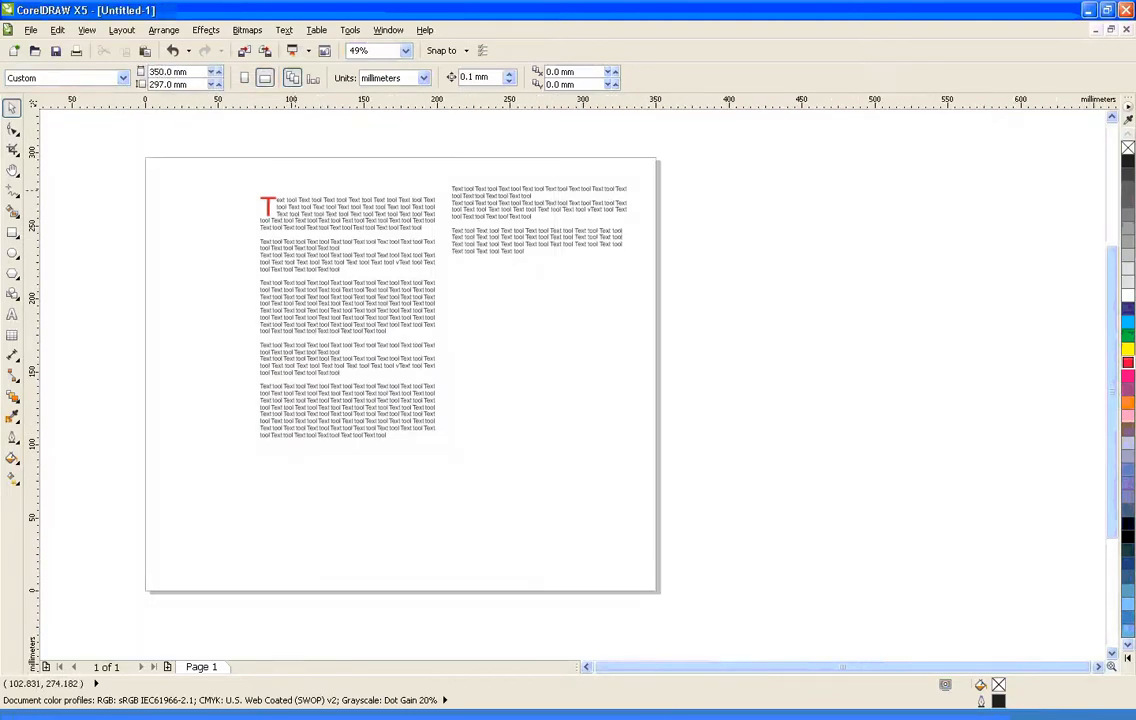
Move both linked text frames, side by side, to the upper-left area of the widened page
left_click(334, 259)
left_click_drag(248, 237, 246, 242)
left_click_drag(524, 242, 398, 202)
left_click(374, 262)
Align the second frame's top edge with the top of the first frame and deselect both
left_click(405, 203)
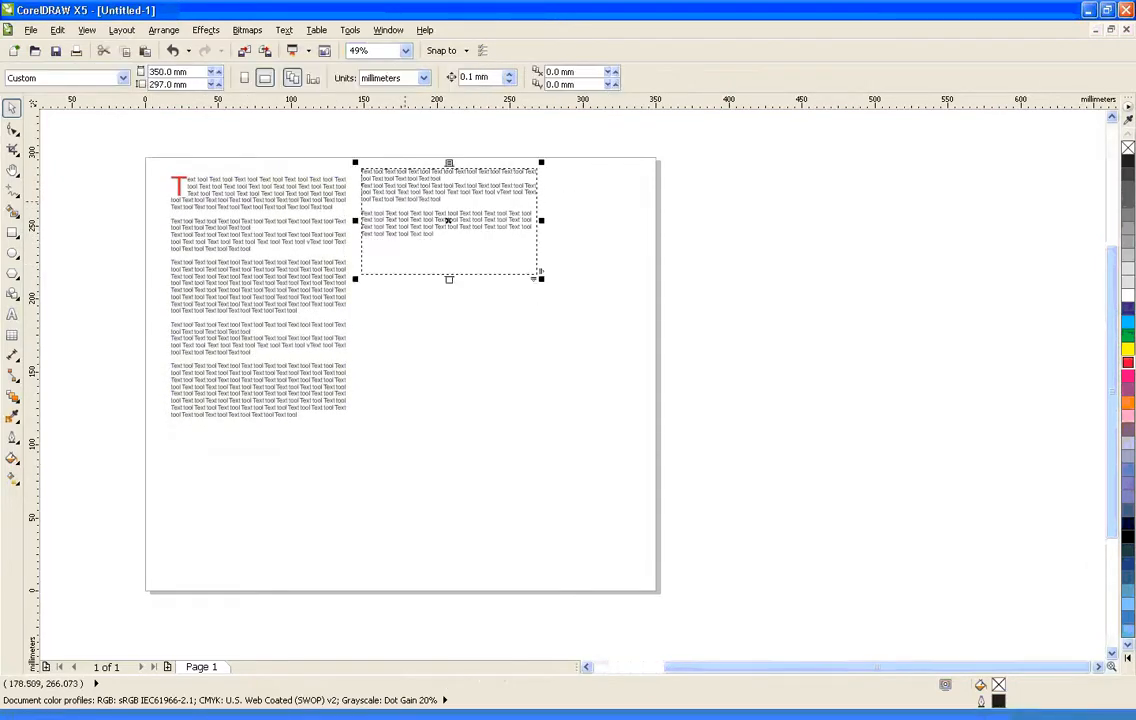
left_click(330, 232, "shift")
key("t")
left_click(581, 212)
Examine the two linked frames up close, selecting each in turn to compare their borders and text-flow handles
key("F2")
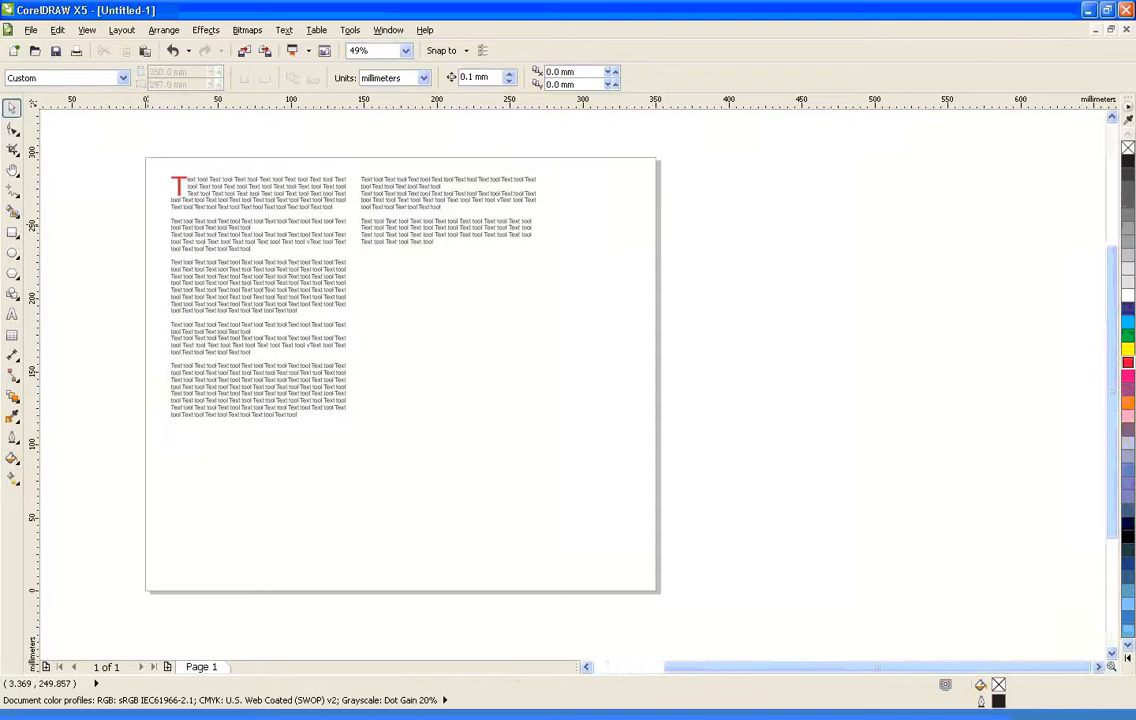
mouse_move(144, 147)
left_mouse_down()
mouse_move(608, 444)
mouse_move(768, 518)
left_mouse_up()
left_click(459, 219)
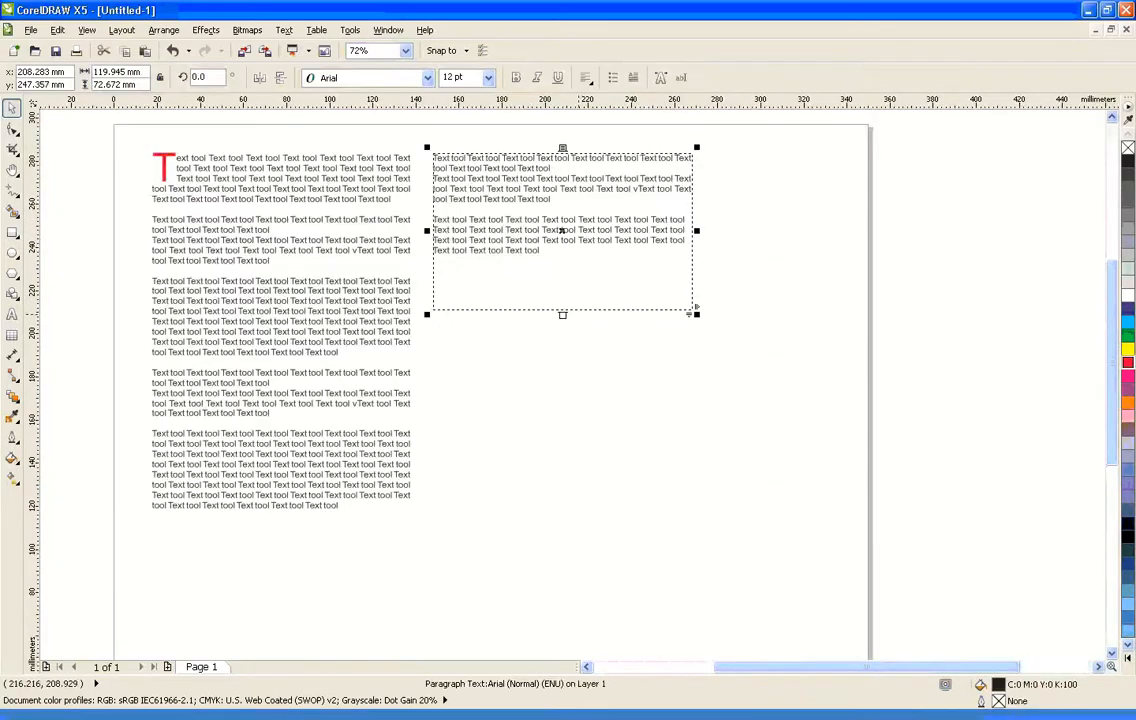
left_click(329, 392)
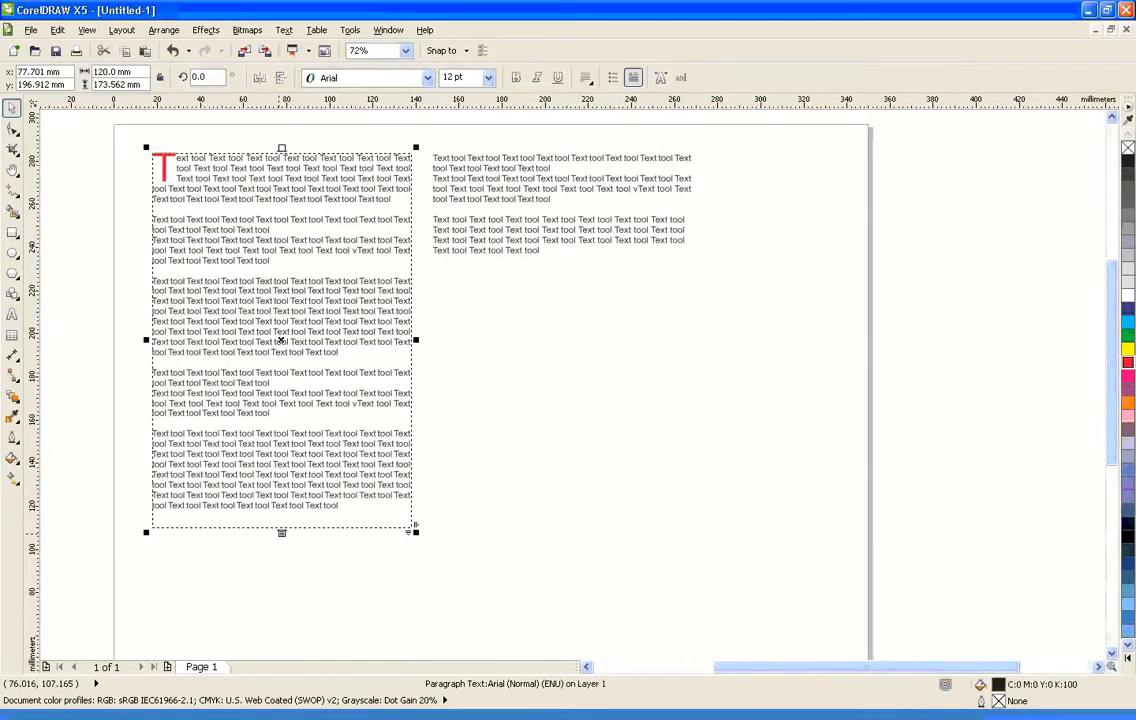
left_click(329, 247)
left_click(488, 217)
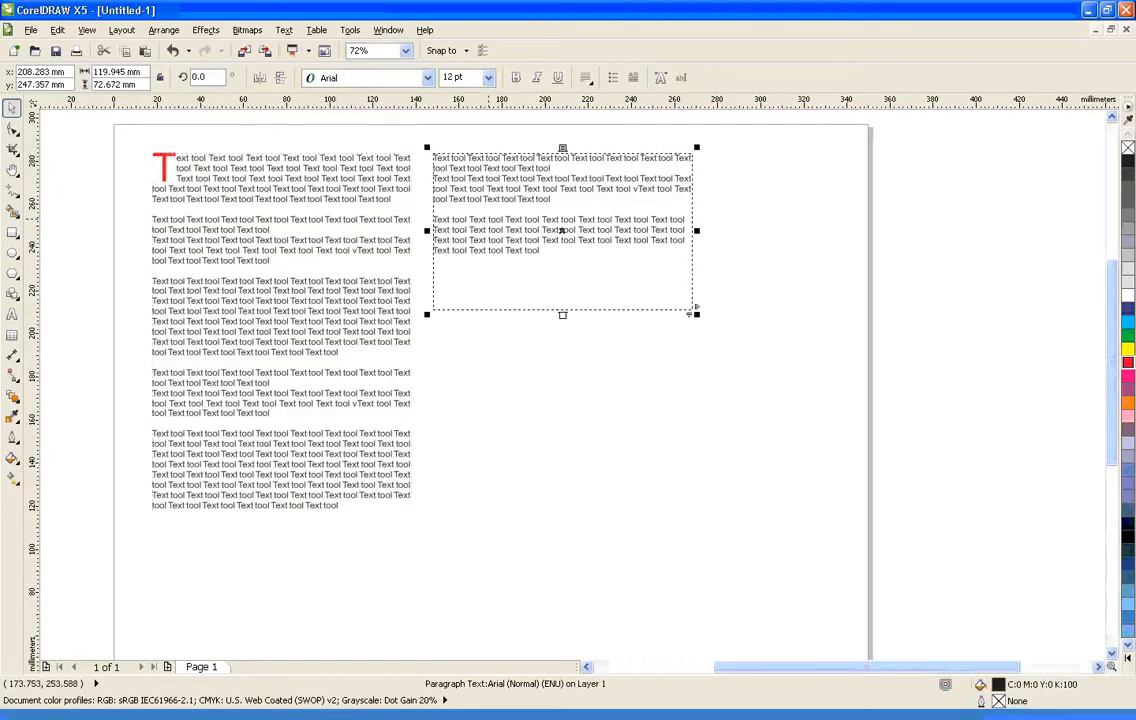
left_click(341, 233)
left_click(490, 222)
left_click(332, 264)
left_click(479, 254)
Shorten the first frame to about 127.5 mm high and extend the second to about 117.2 mm for the reflowed text
left_click(336, 414)
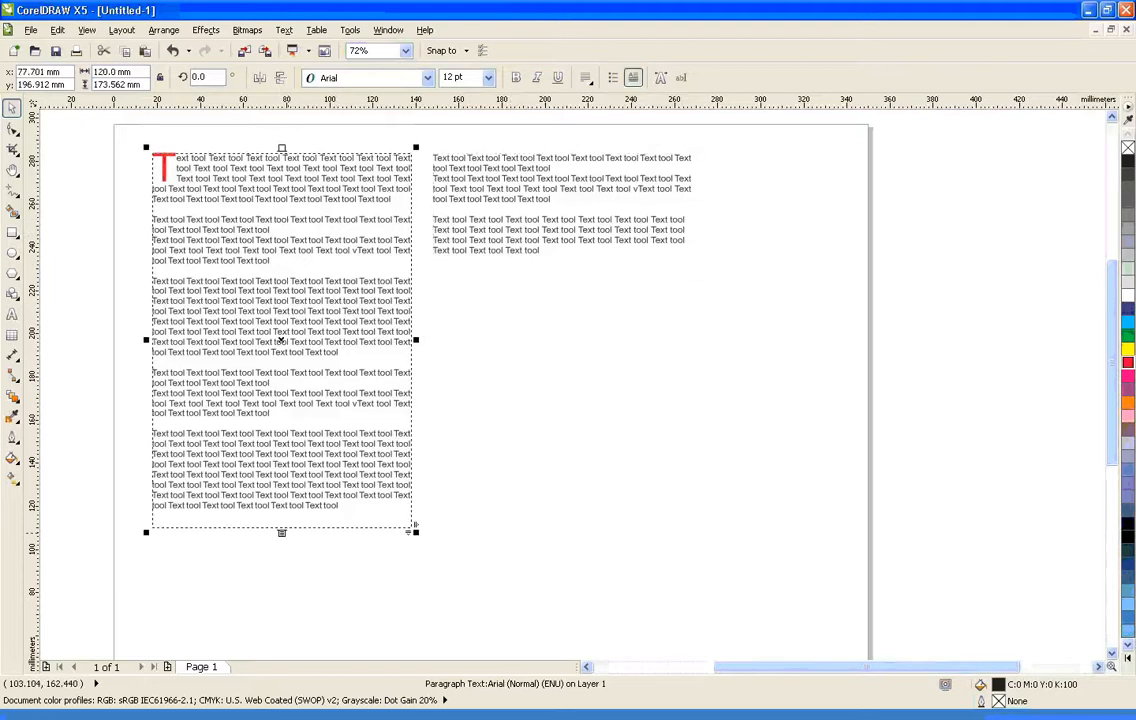
left_click_drag(283, 533, 283, 432)
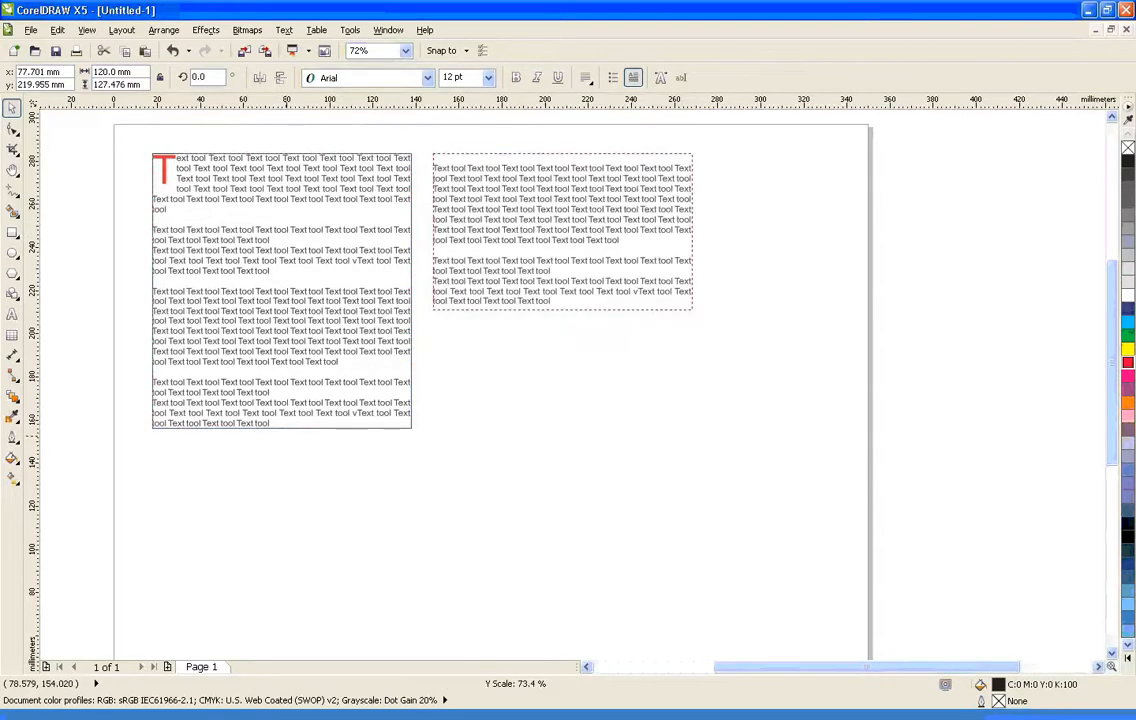
left_click(498, 279)
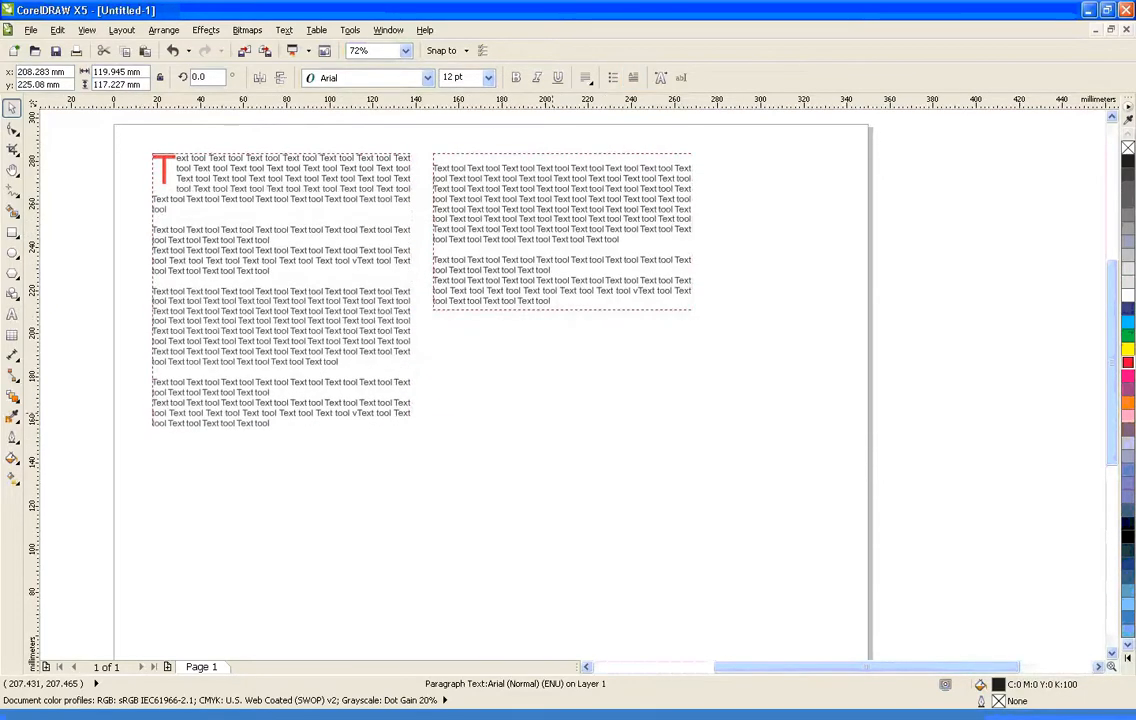
left_click_drag(562, 312, 562, 410)
left_click(281, 290)
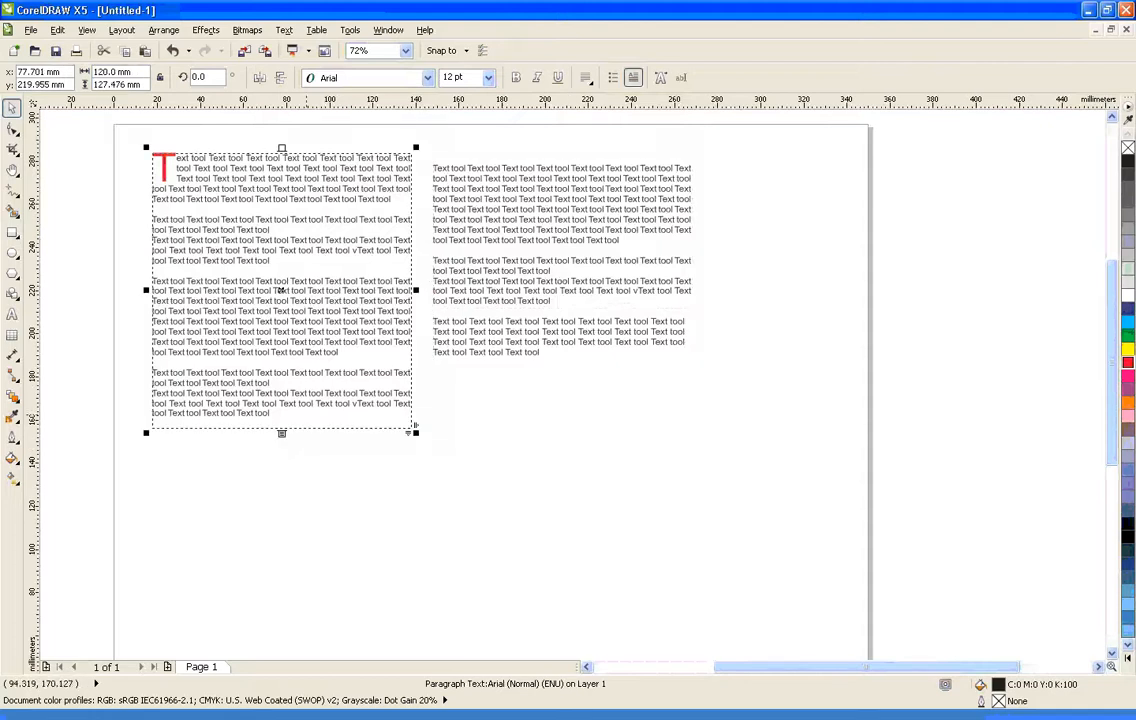
Shorten the first text frame to about 93.1 mm high and extend the linked second frame to about 153.5 mm
left_click_drag(282, 433, 291, 354)
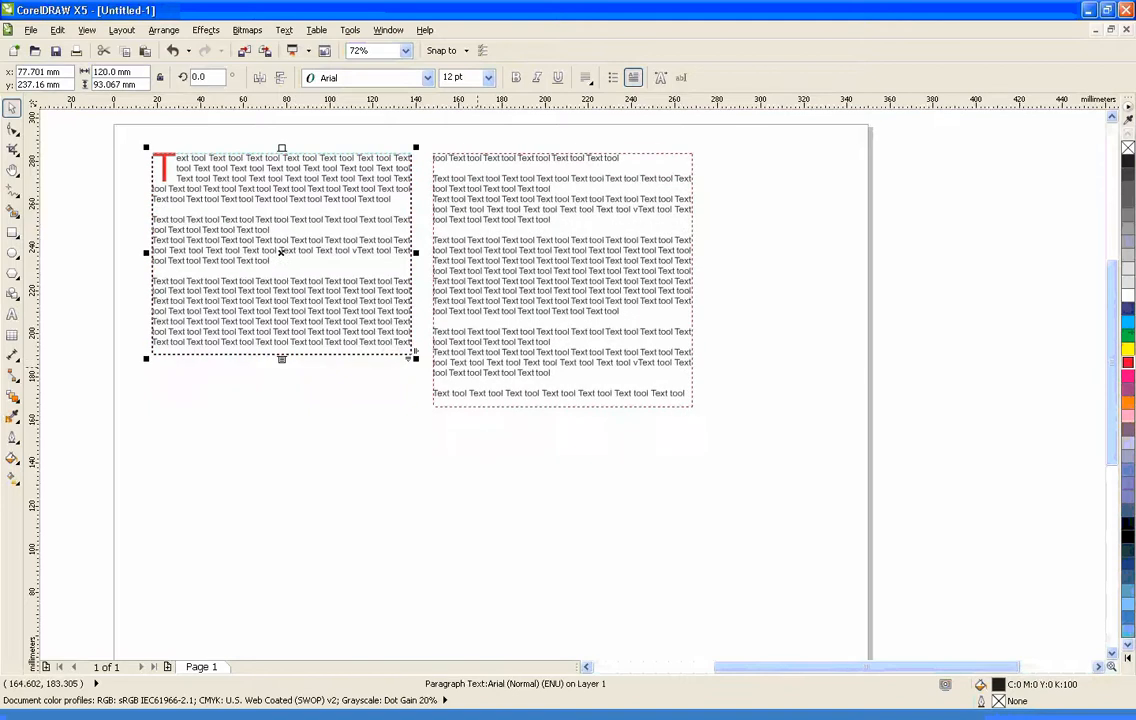
left_click(565, 409)
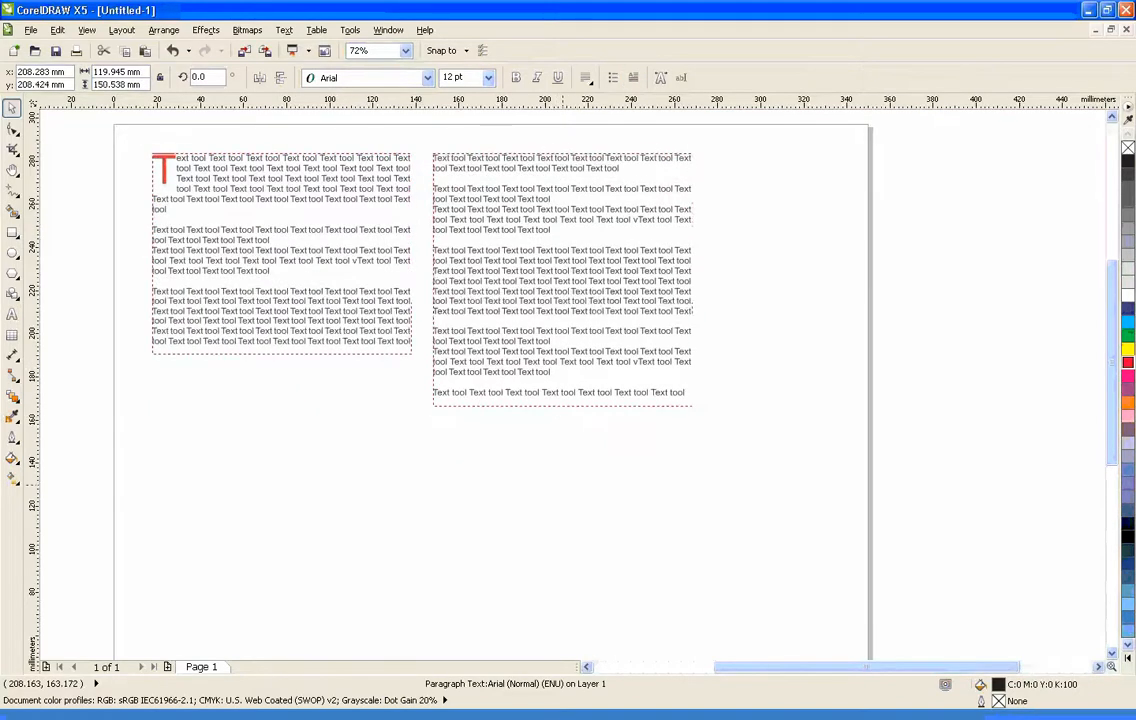
left_click_drag(562, 408, 562, 486)
left_click(584, 526)
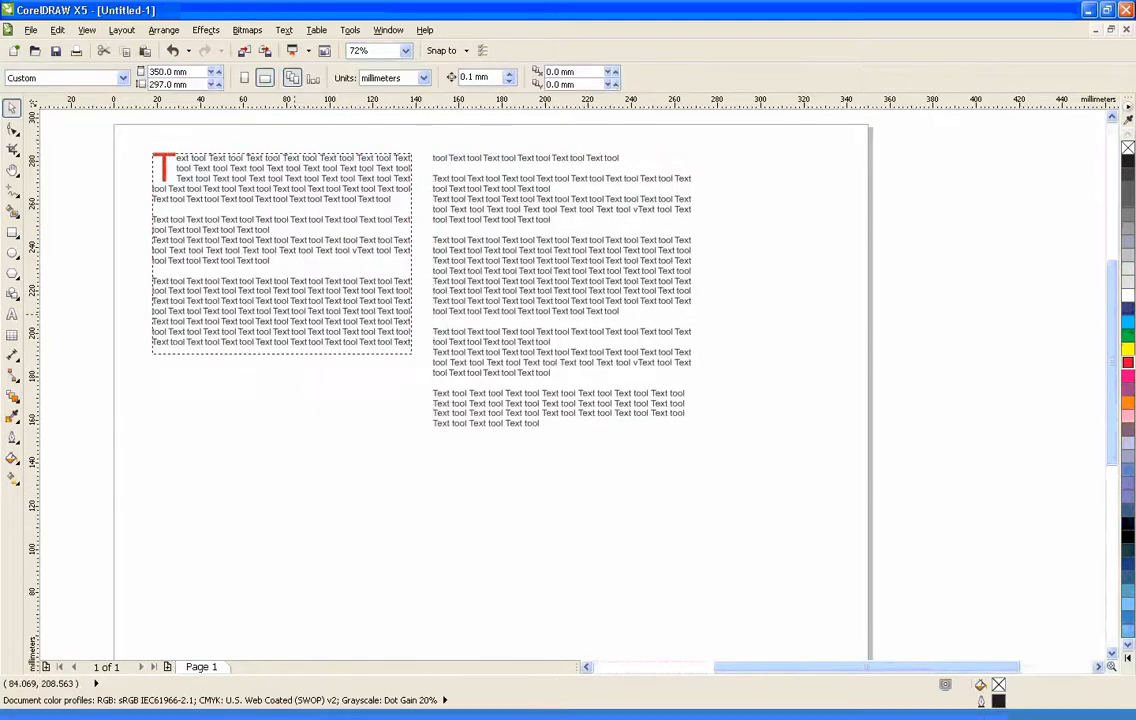
Lengthen the first text frame to about 131.1 mm high so that more text flows back into it
left_click(241, 315)
left_click_drag(283, 359, 283, 441)
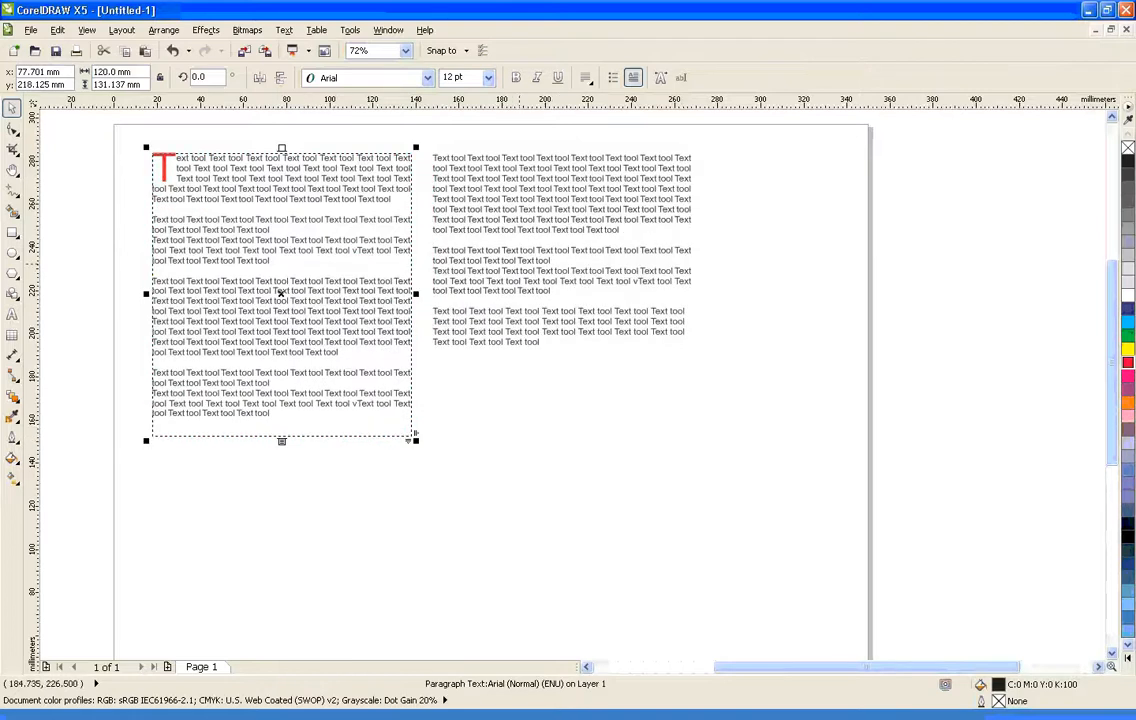
Colour part of the second frame's first paragraph red and the lower passages of the first frame green
double_click(567, 206)
left_click_drag(590, 219, 495, 168)
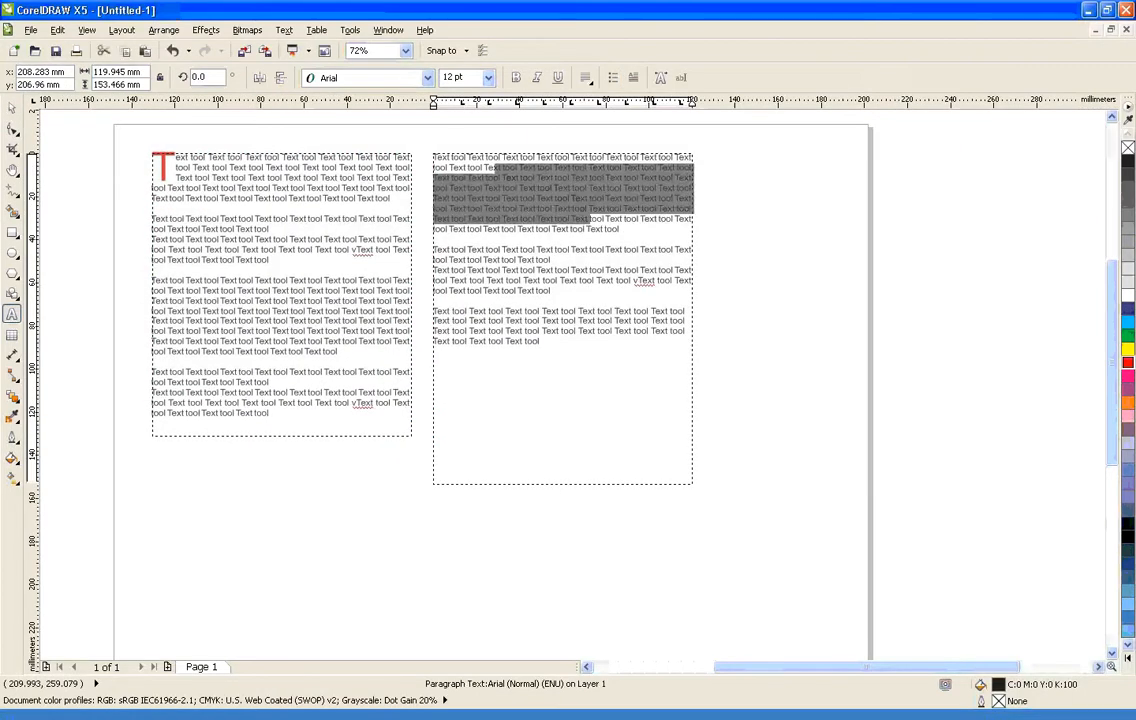
left_click(1128, 362)
left_click_drag(265, 301, 352, 403)
left_click(1128, 335)
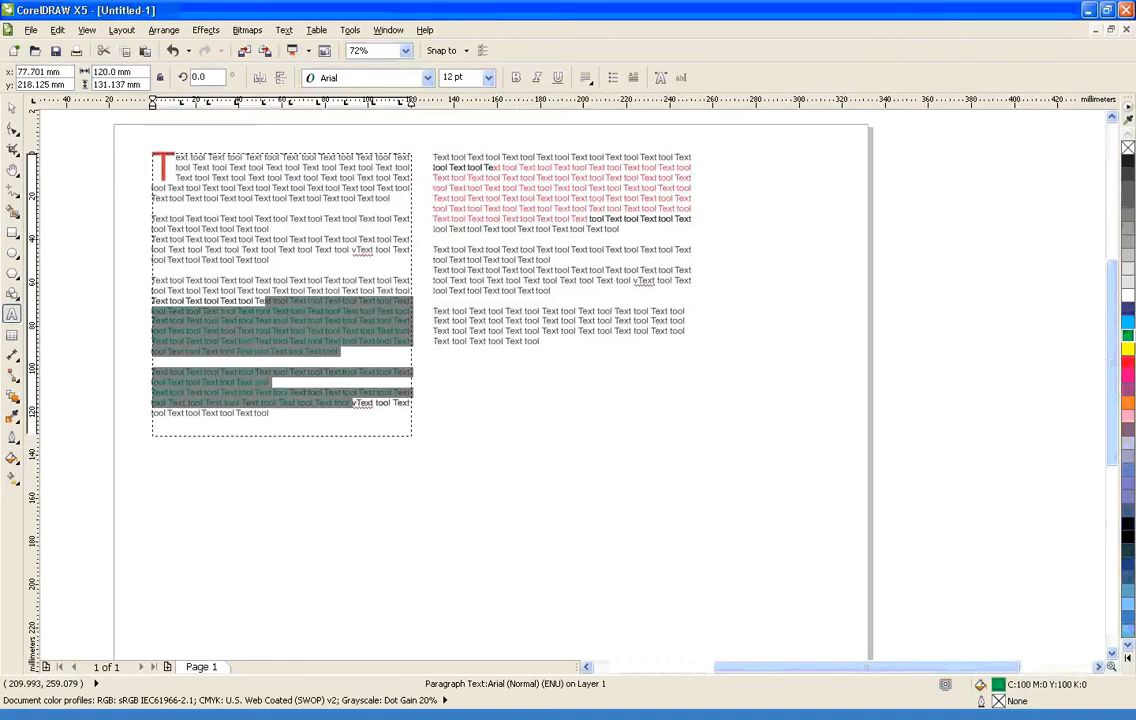
left_click(12, 108)
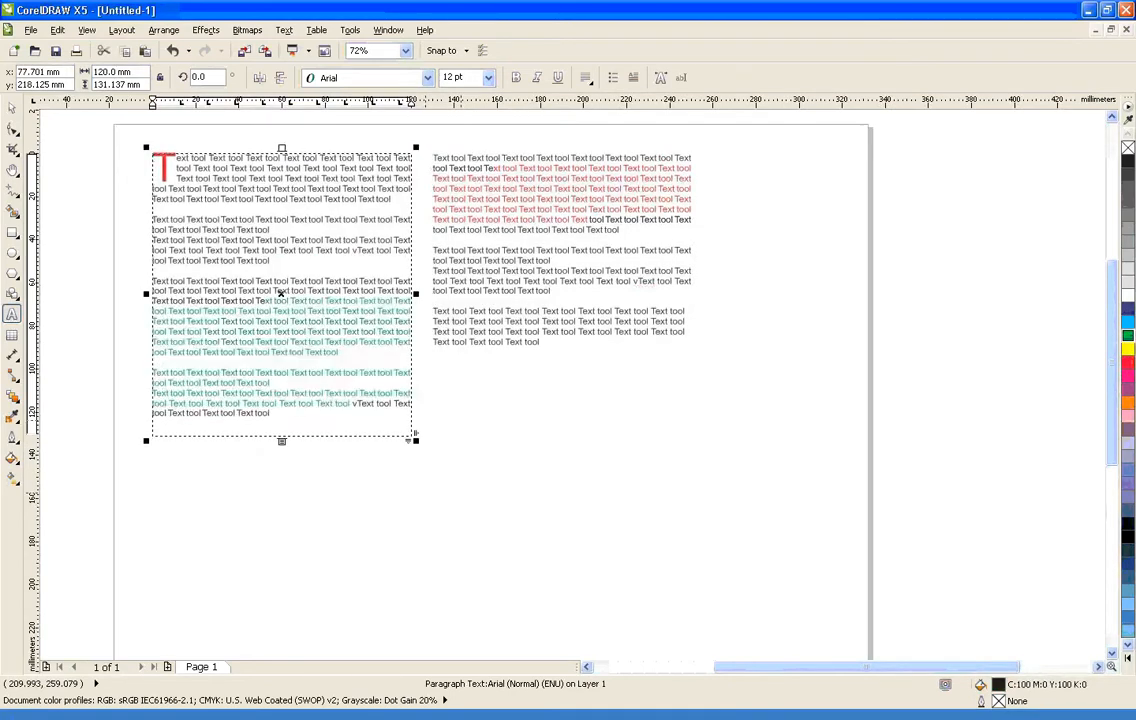
Extend the first frame to about 176.2 mm high to pull the red passage into it
left_click(200, 363)
left_click(210, 373)
left_click_drag(281, 441, 281, 538)
left_click(470, 203)
left_click(284, 254)
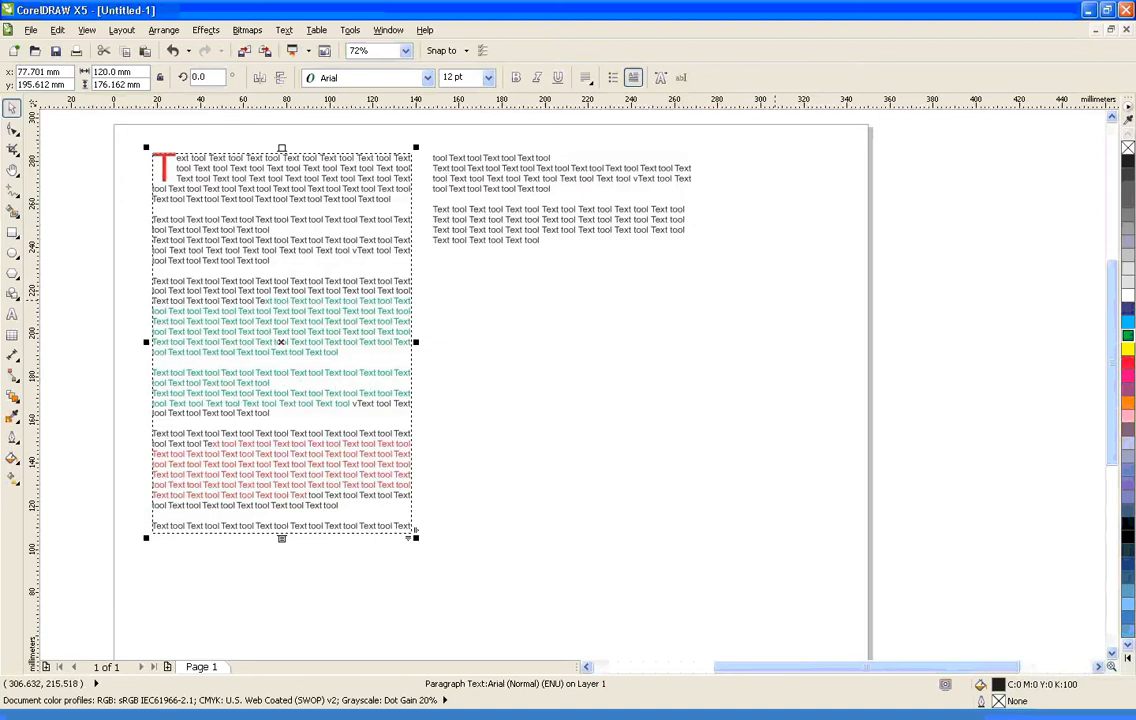
Extend the first frame to about 249.6 mm high so that it holds all the linked text
key("h")
scroll(619, 327, "down", 4)
scroll(589, 323, "up", 4)
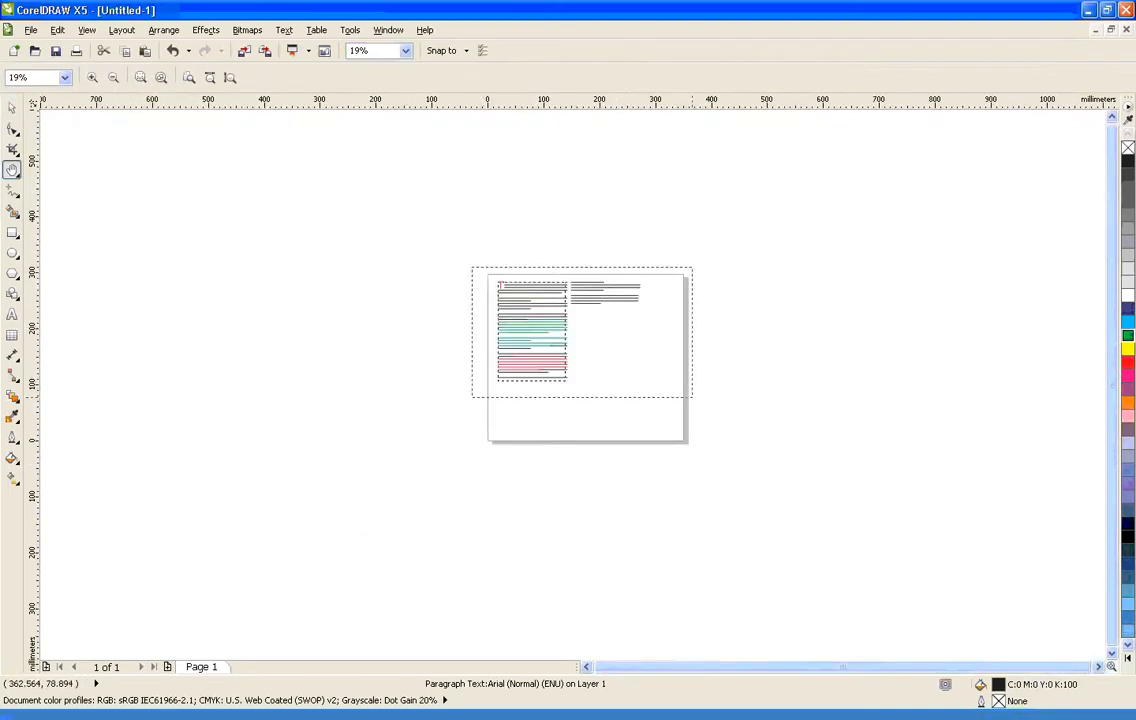
key("space")
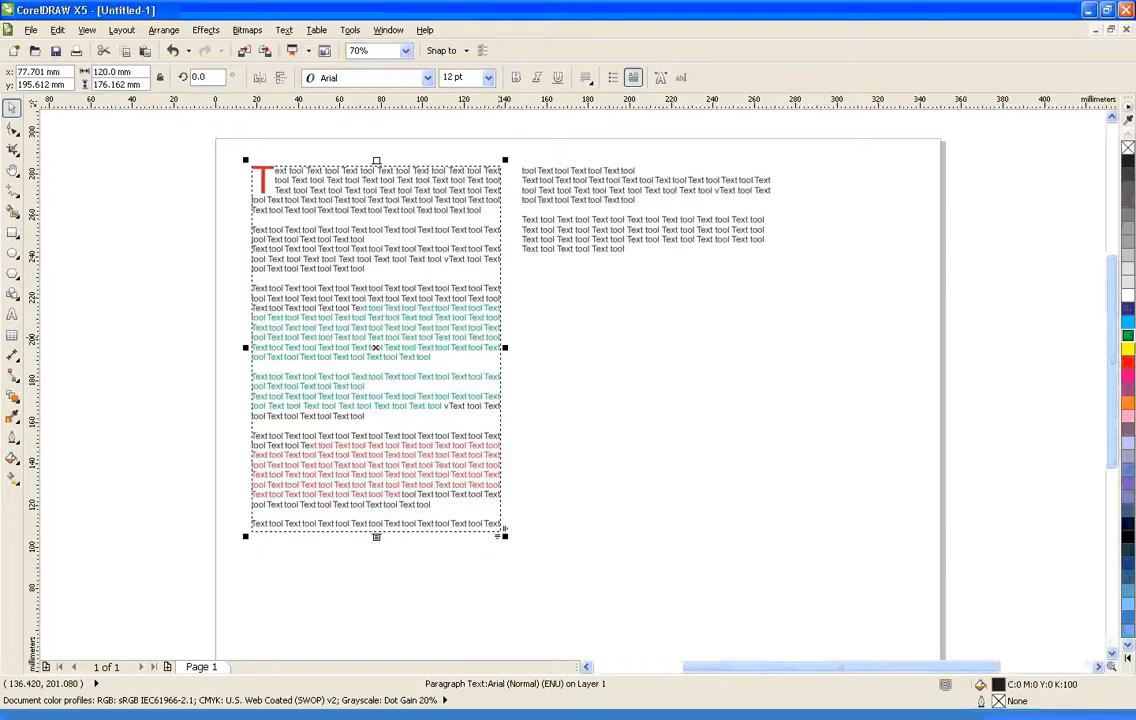
key("h")
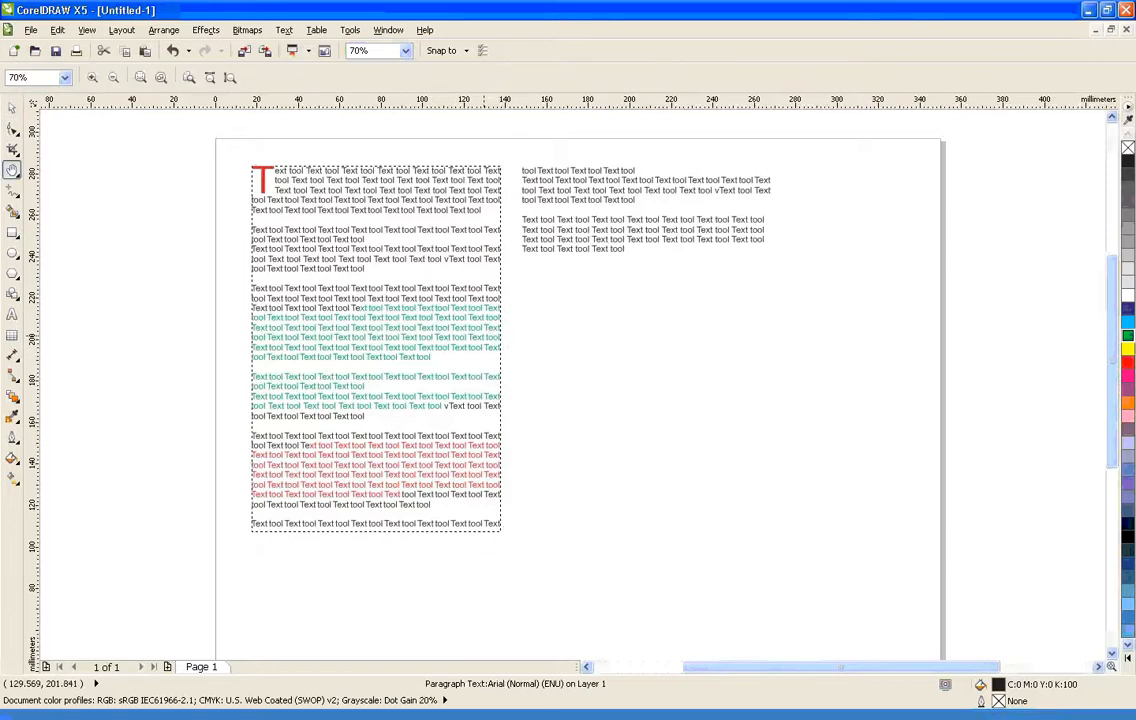
scroll(475, 335, "down", 2)
left_click_drag(317, 200, 791, 582)
key("space")
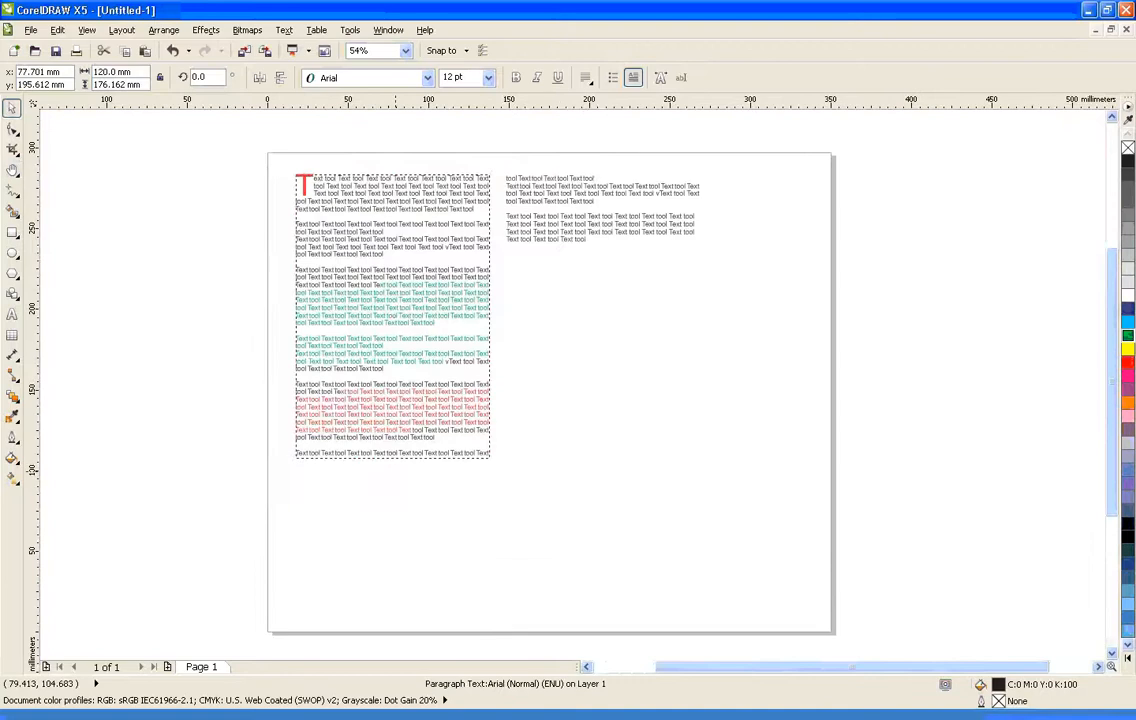
left_click_drag(393, 462, 393, 580)
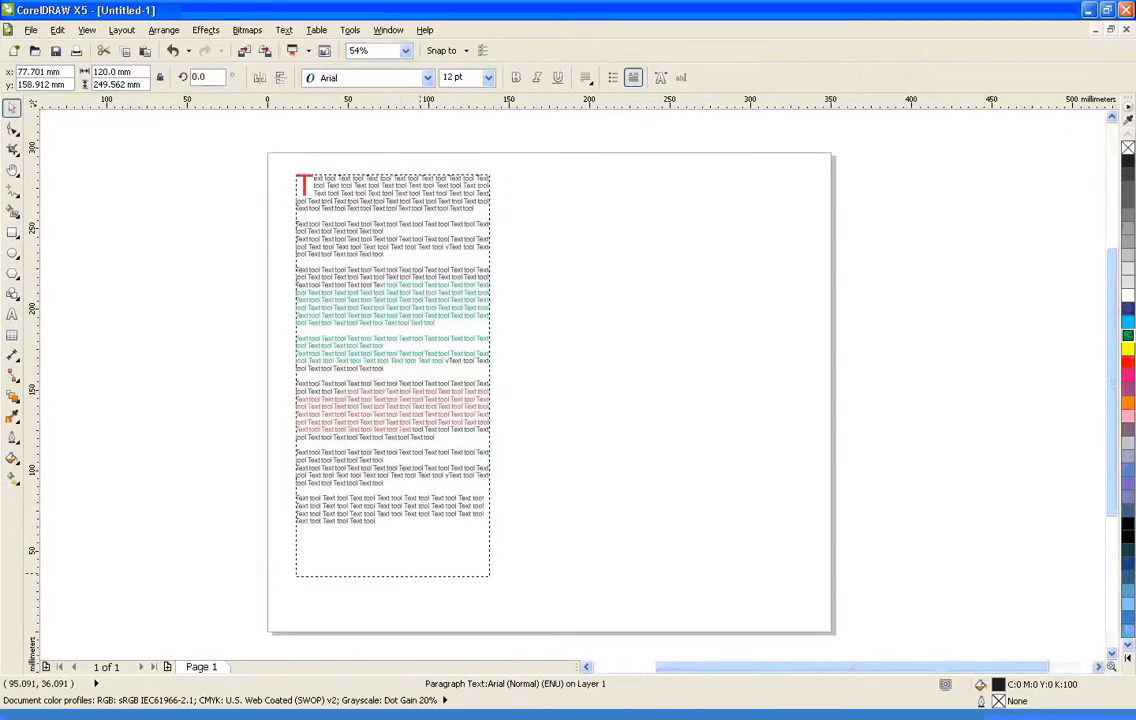
Undo the last frame extension, shorten the first frame to about 110.9 mm high and deselect it
key("ctrl+z")
key("ctrl+z")
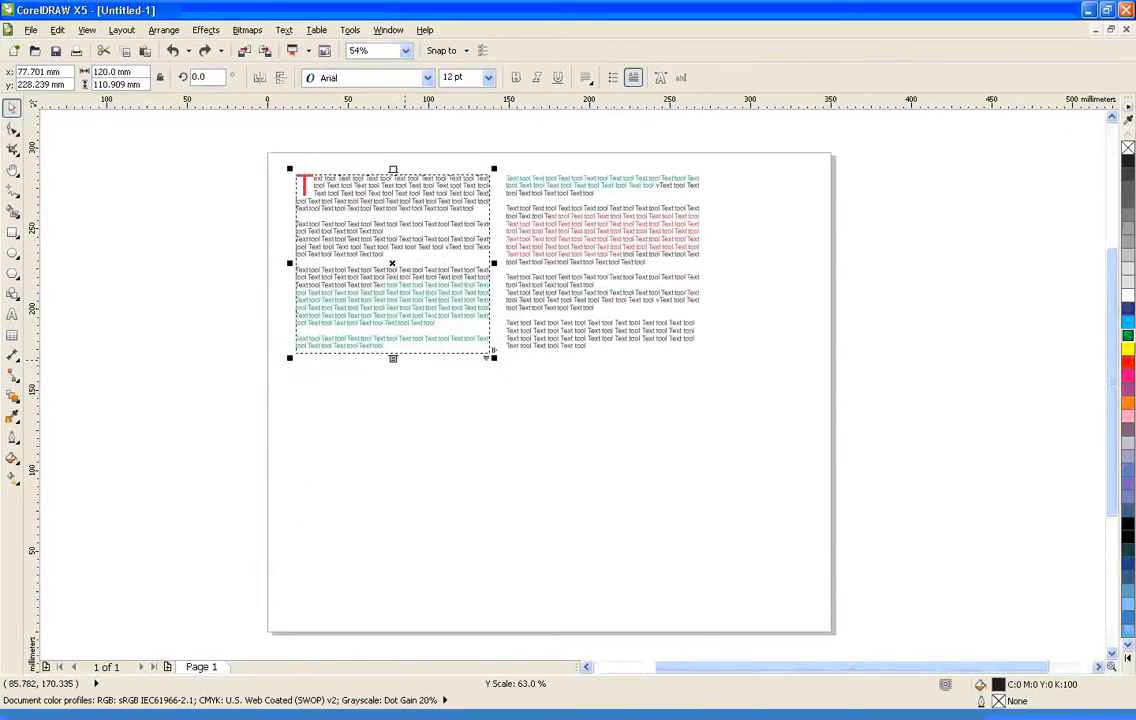
left_click(601, 297)
left_click(843, 429)
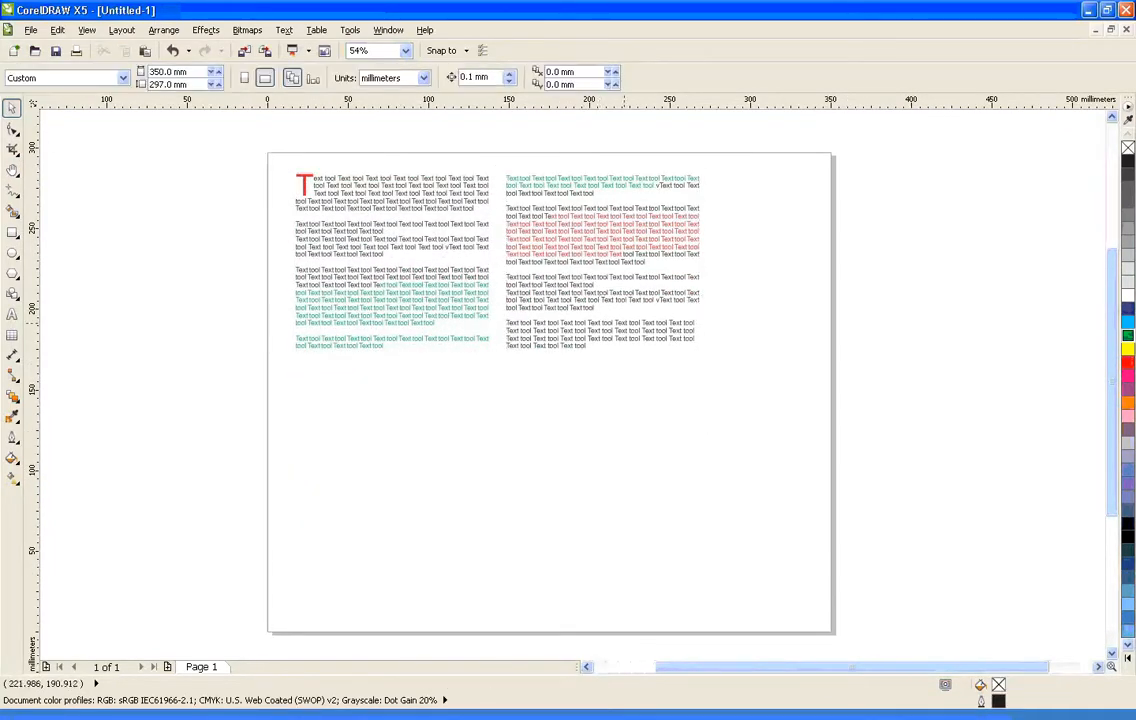
Examine the coloured text flow across both linked frames up close and place the text cursor in the first frame
left_click(622, 300)
key("F2")
left_click_drag(240, 134, 897, 486)
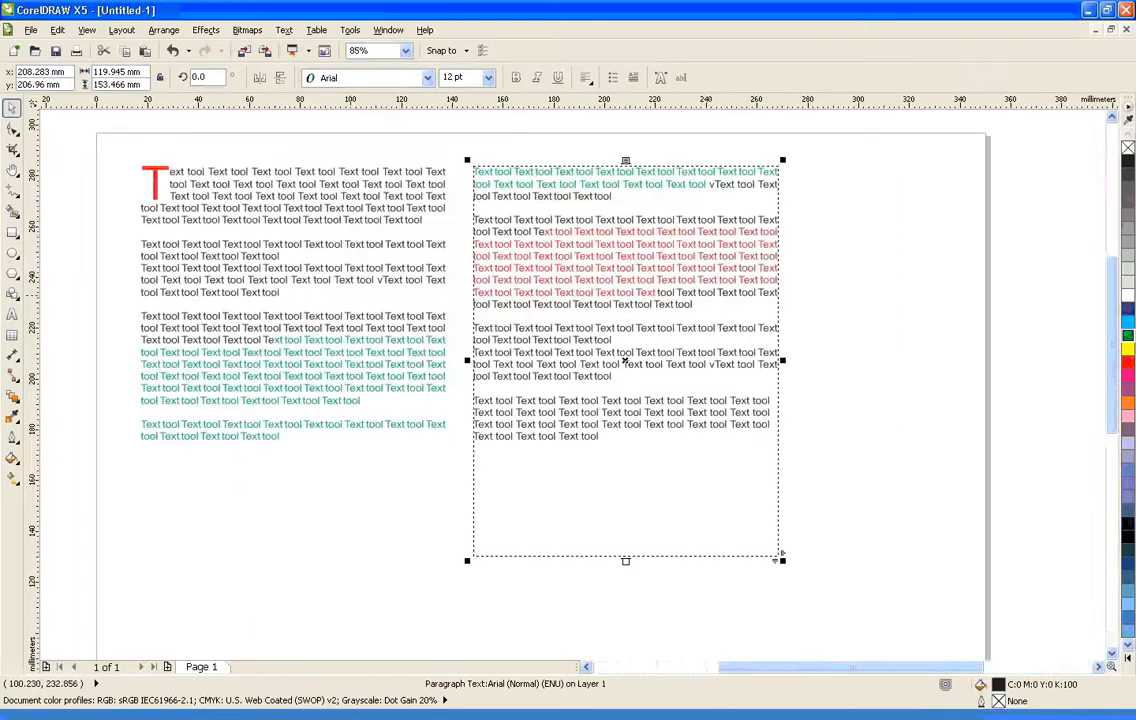
key("h")
left_click(12, 314)
left_click(270, 280)
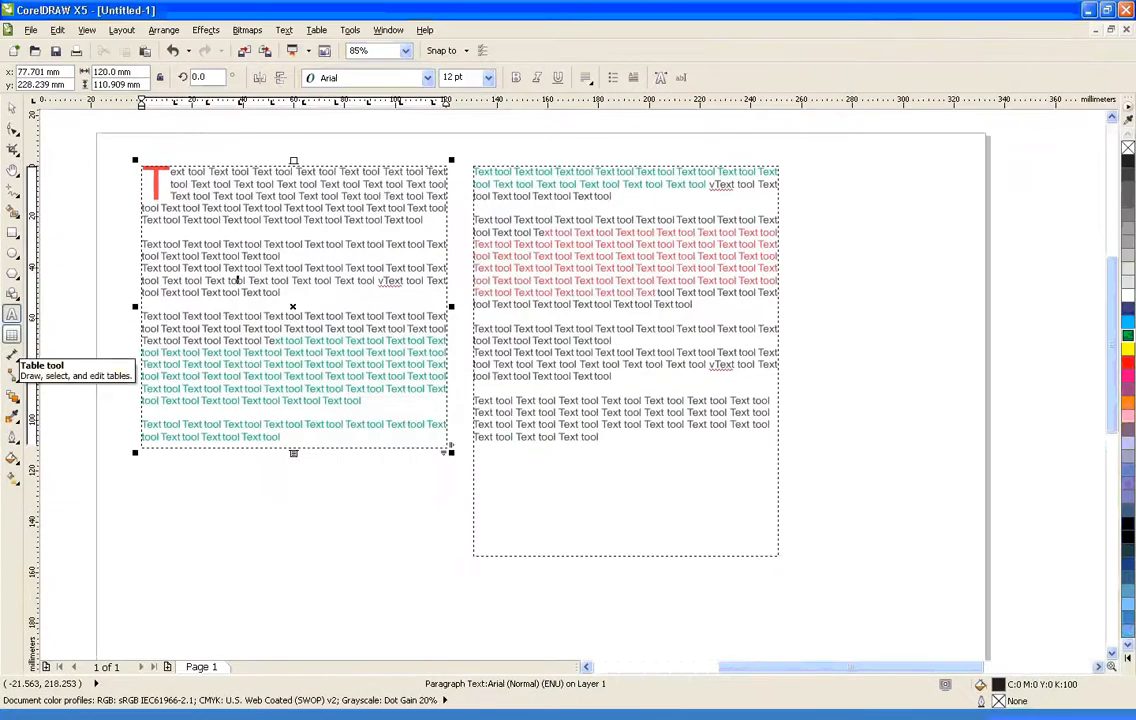
Look at the Table tool's settings, return to the Pick tool and deselect the text frames
left_click(12, 336)
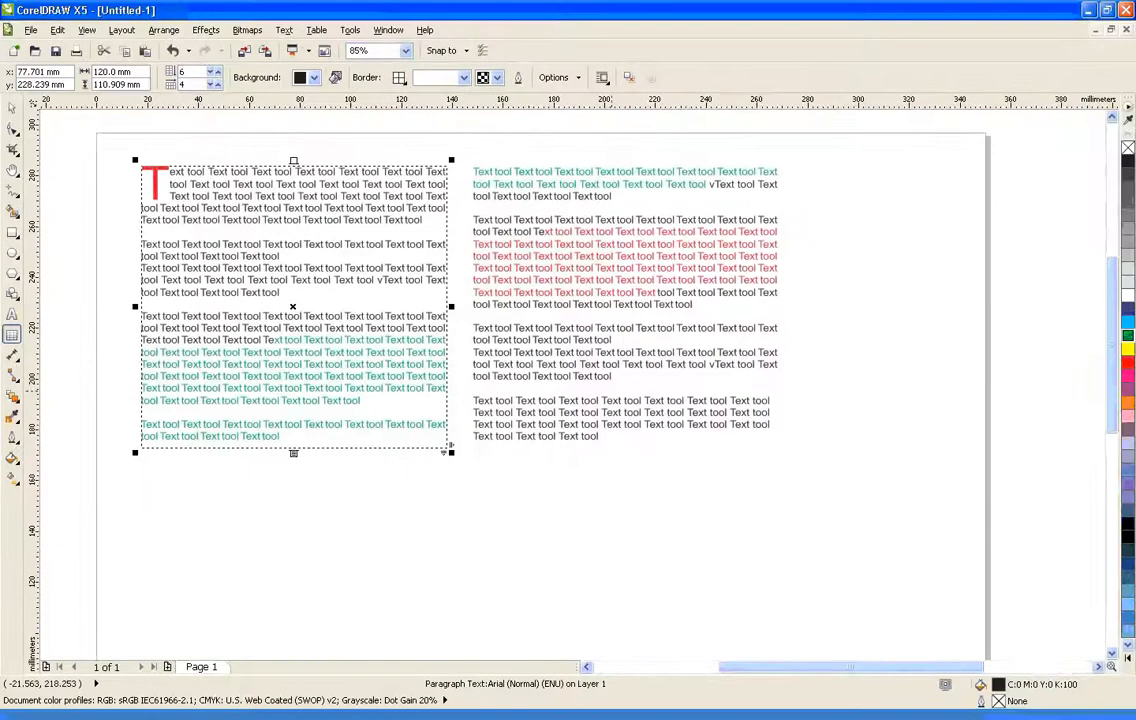
key("space")
key("Tab")
key("Tab")
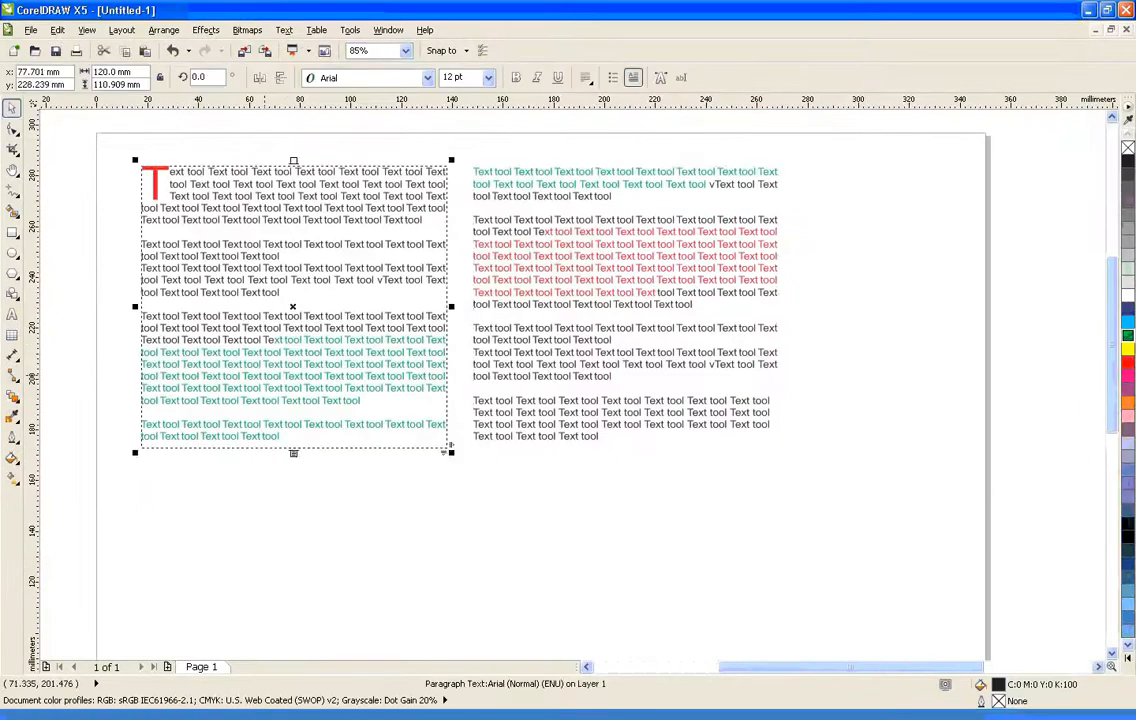
key("Escape")
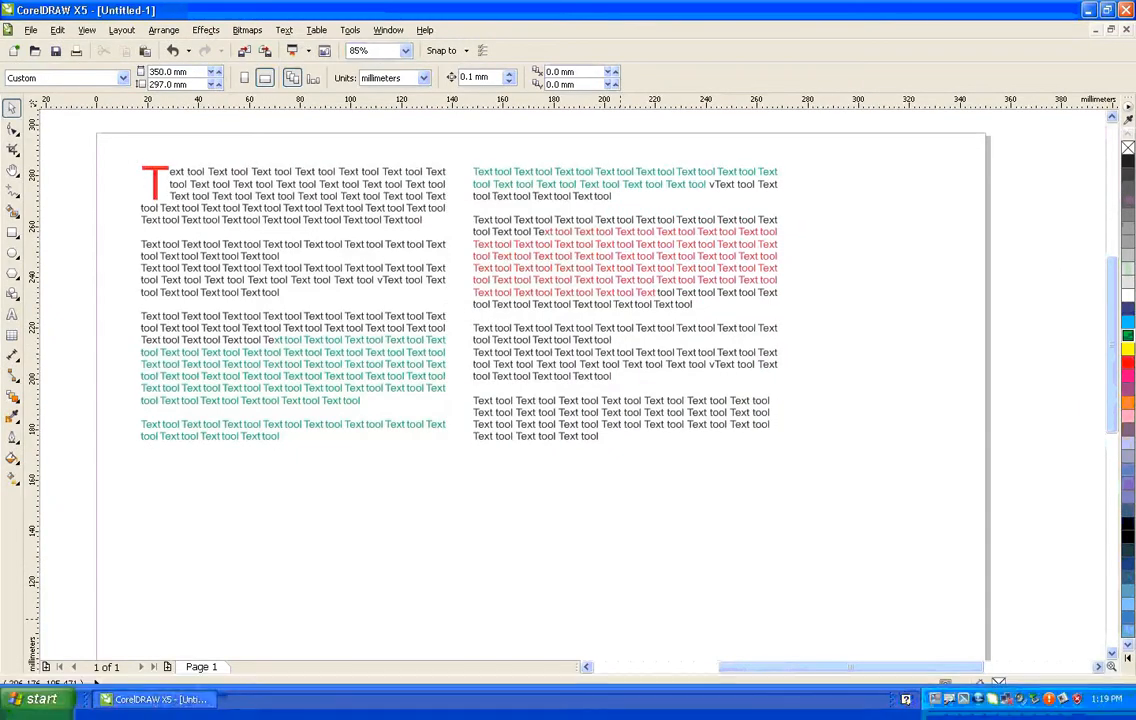